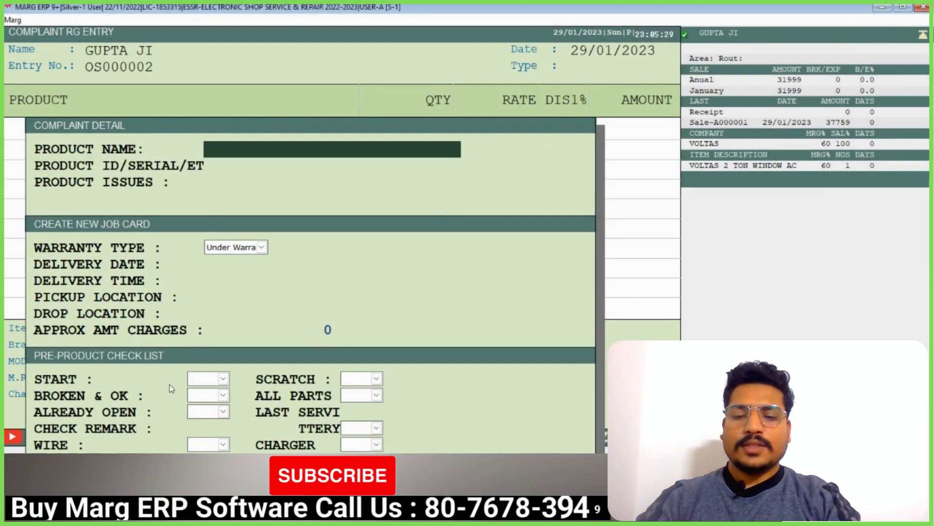
pyautogui.write('VOLTAS AC 2 TON')
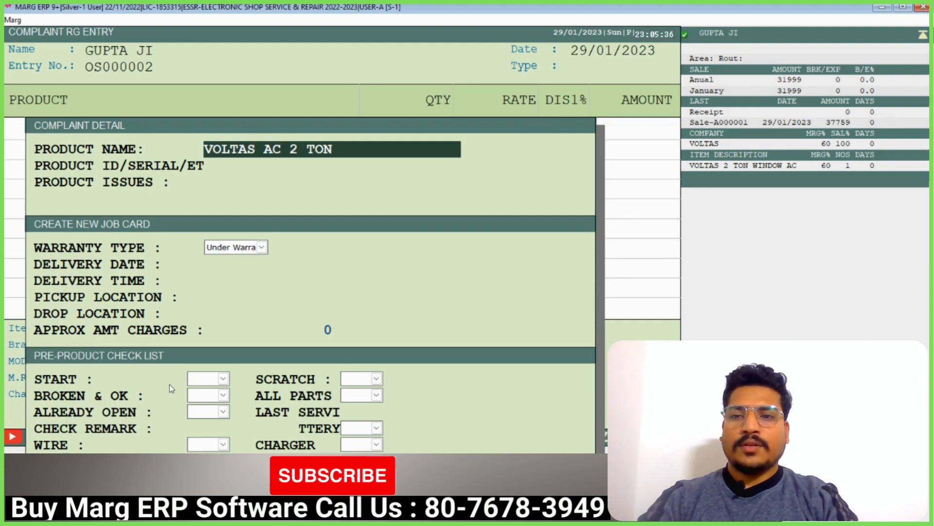
pyautogui.press('Return')
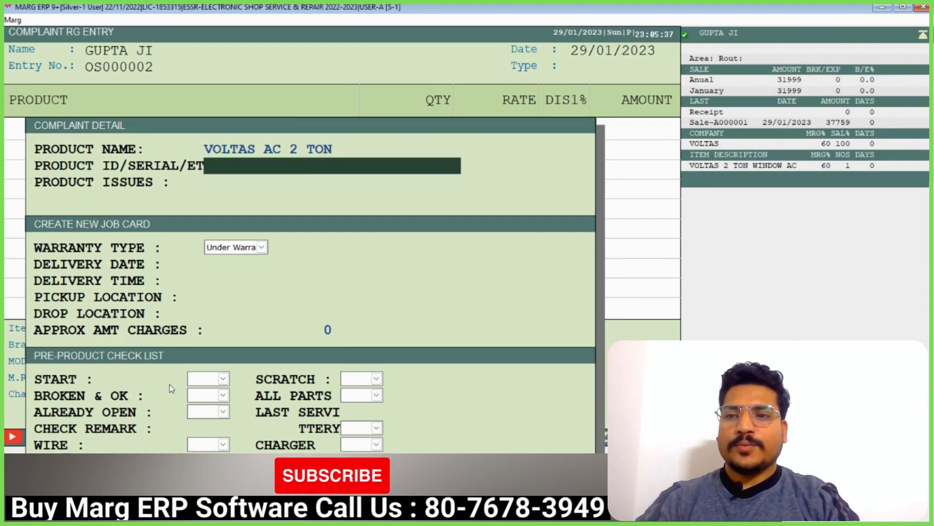
pyautogui.write('1122111222')
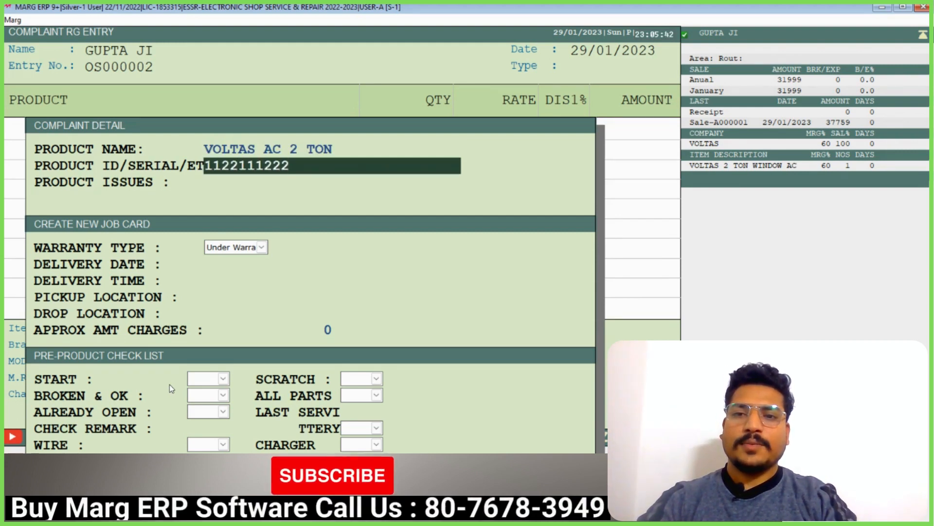
pyautogui.press('Return')
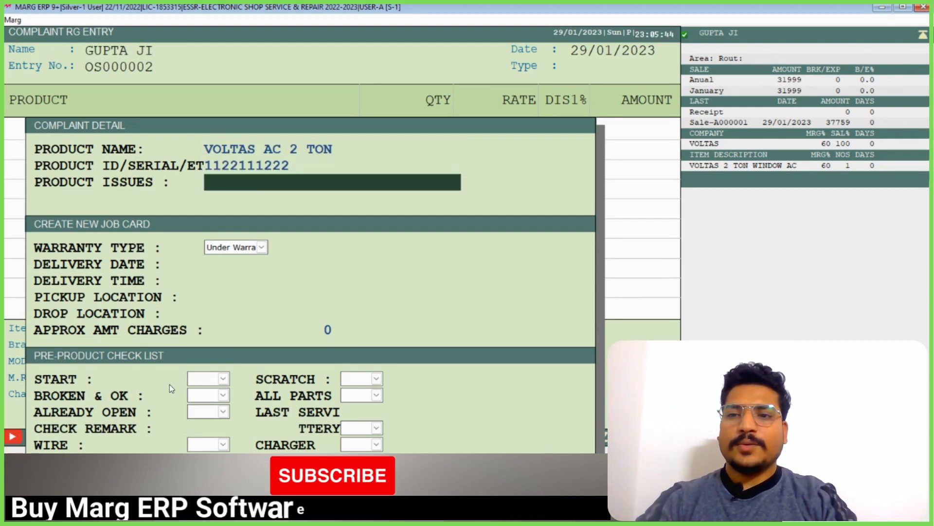
pyautogui.write('GAS ISSUE')
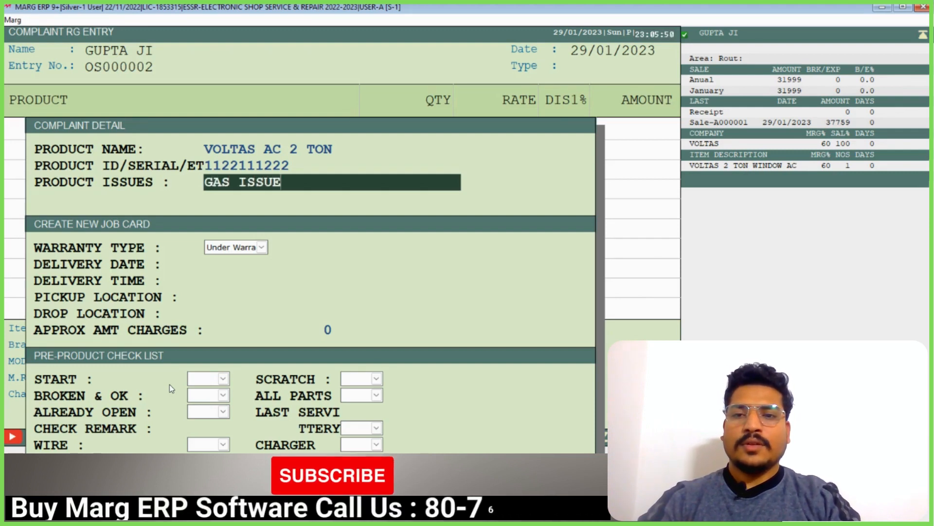
pyautogui.press('Return')
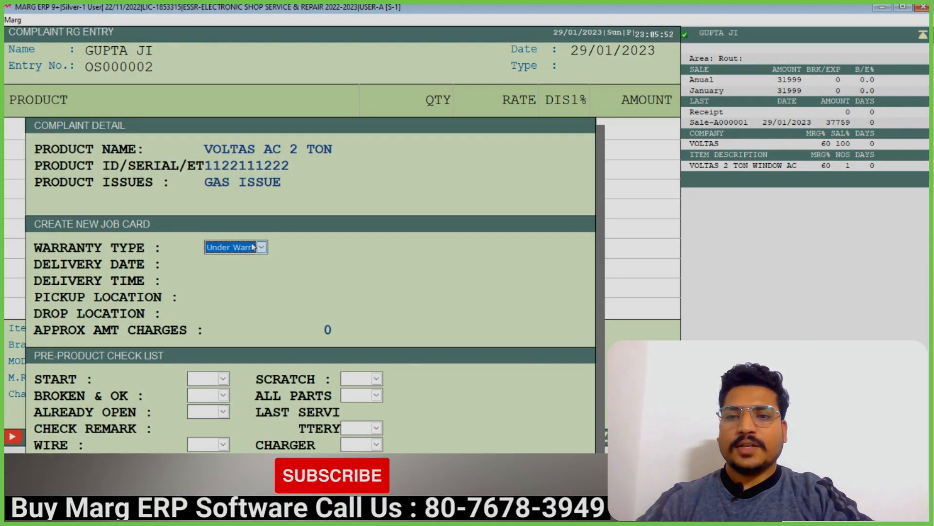
pyautogui.click(258, 247)
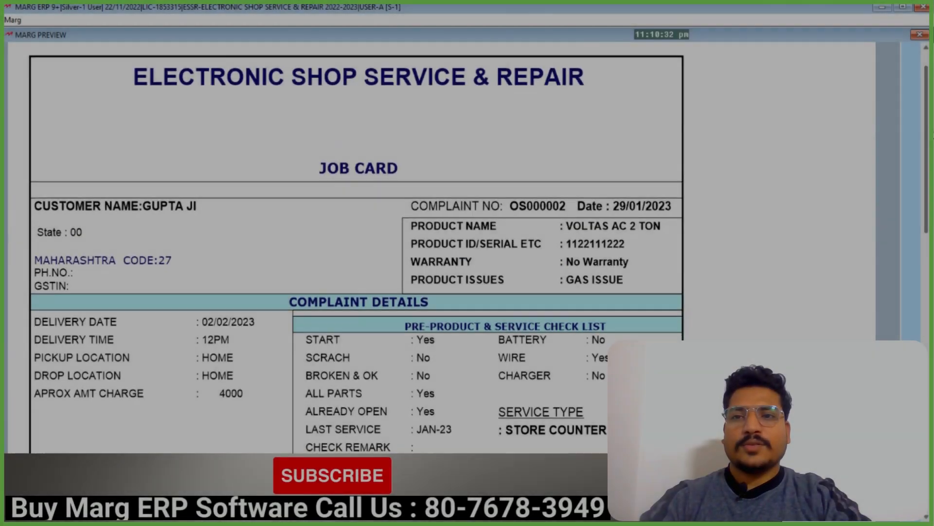
# - Examine the job card preview for the VOLTAS AC 2 TON complaint
pyautogui.scroll(-2, 437, 139)
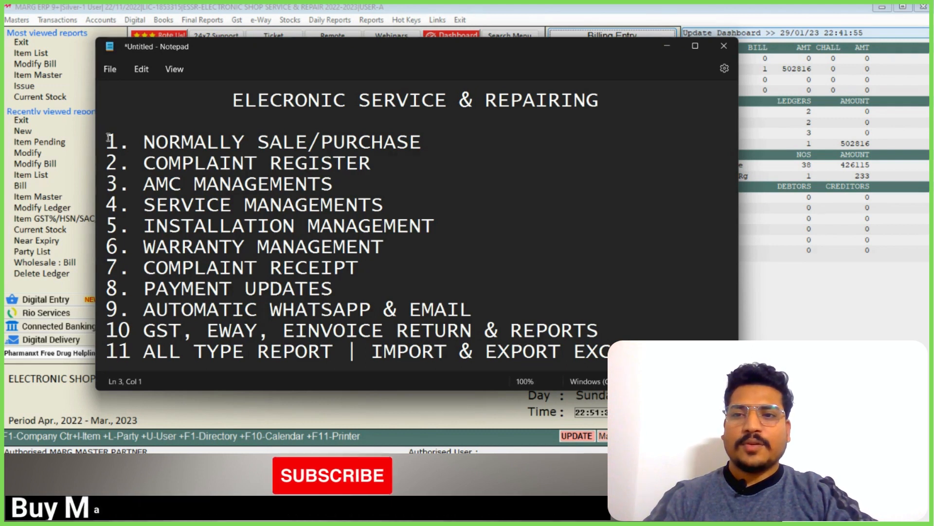
# - Highlight the eleven service and repair features in the Notepad list in turn, from NORMALLY SALE/PURCHASE to the report and import/export entry
pyautogui.moveTo(108, 141); pyautogui.dragTo(408, 139)
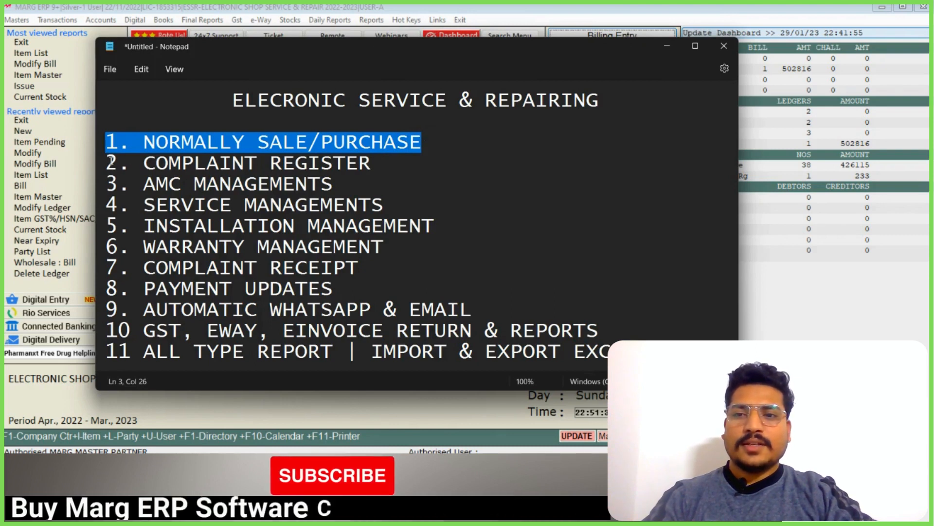
pyautogui.moveTo(106, 163); pyautogui.dragTo(376, 155)
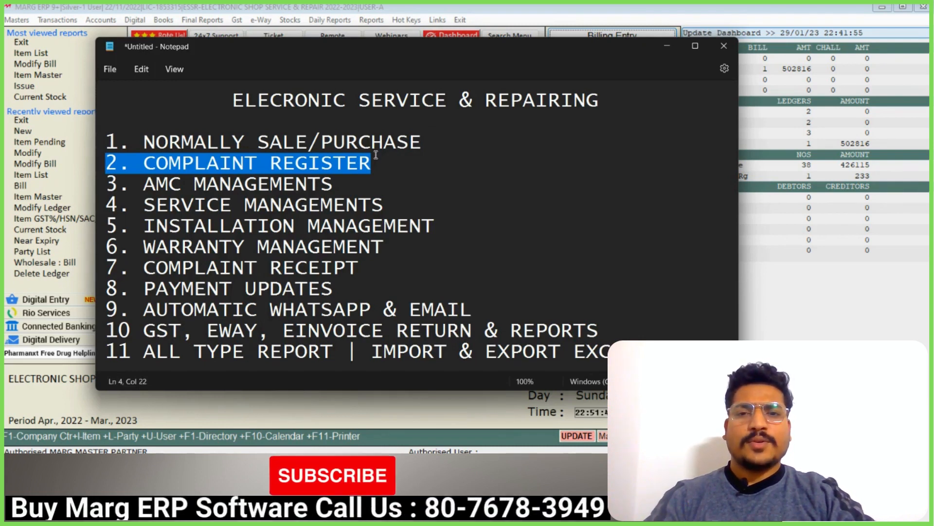
pyautogui.moveTo(370, 166); pyautogui.dragTo(116, 158)
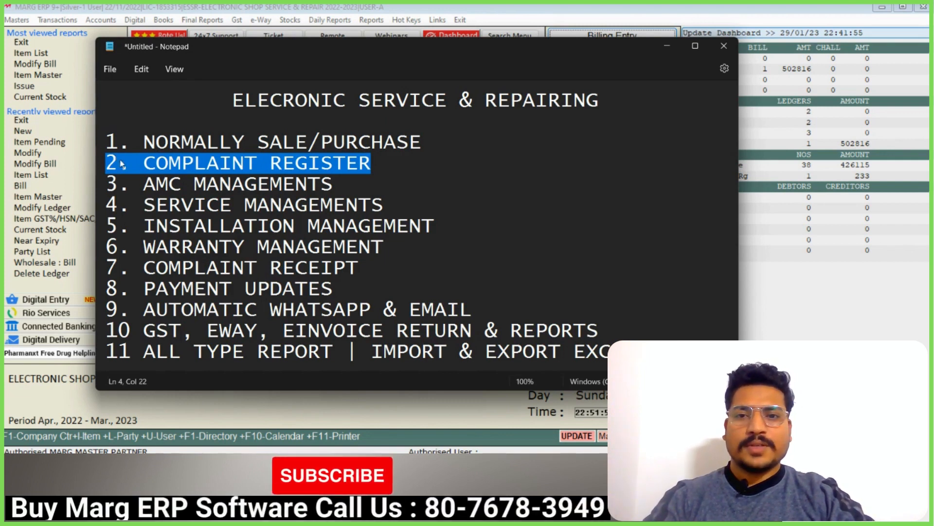
pyautogui.moveTo(372, 163); pyautogui.dragTo(119, 163)
pyautogui.moveTo(346, 185); pyautogui.dragTo(165, 190)
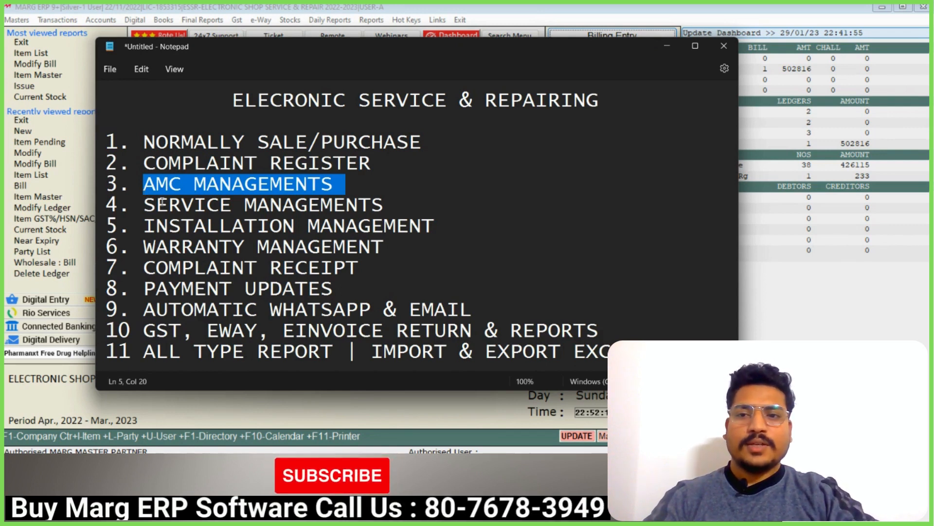
pyautogui.click(198, 207)
pyautogui.moveTo(142, 210); pyautogui.dragTo(370, 208)
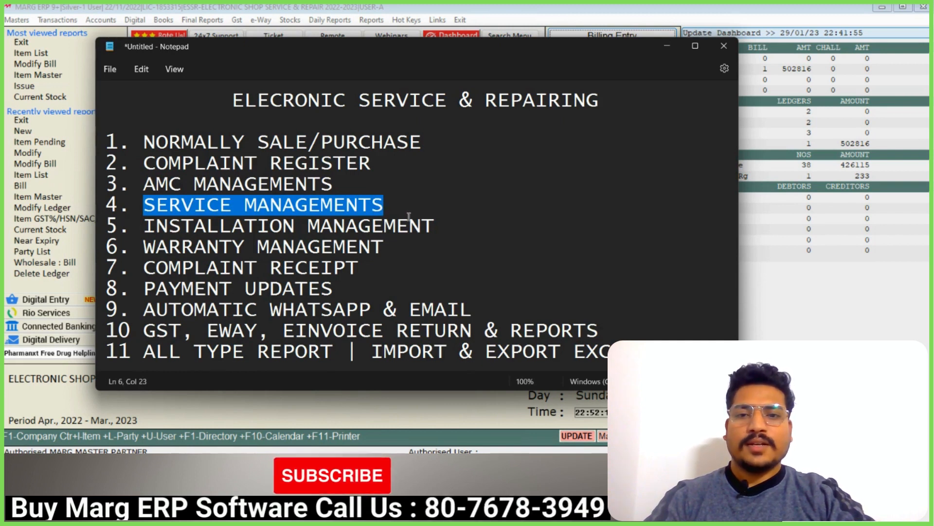
pyautogui.moveTo(433, 229); pyautogui.dragTo(146, 224)
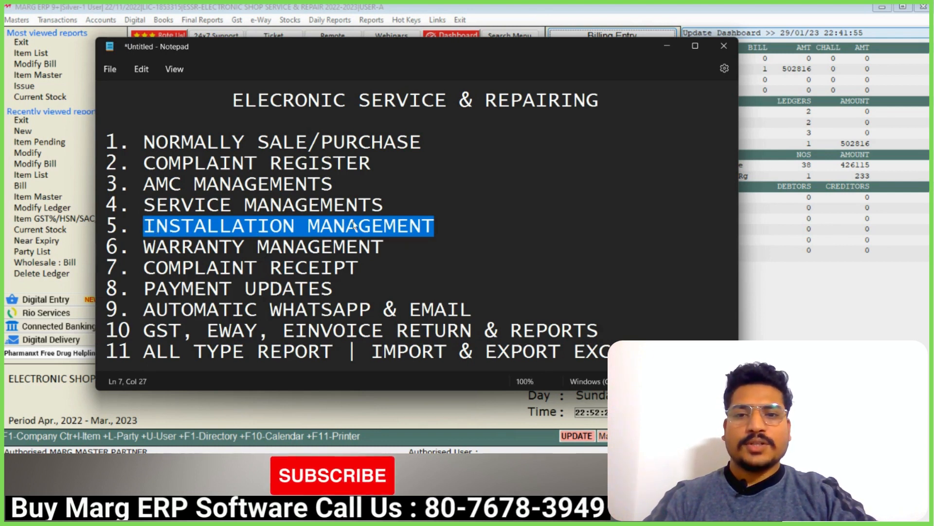
pyautogui.moveTo(433, 226); pyautogui.dragTo(378, 242)
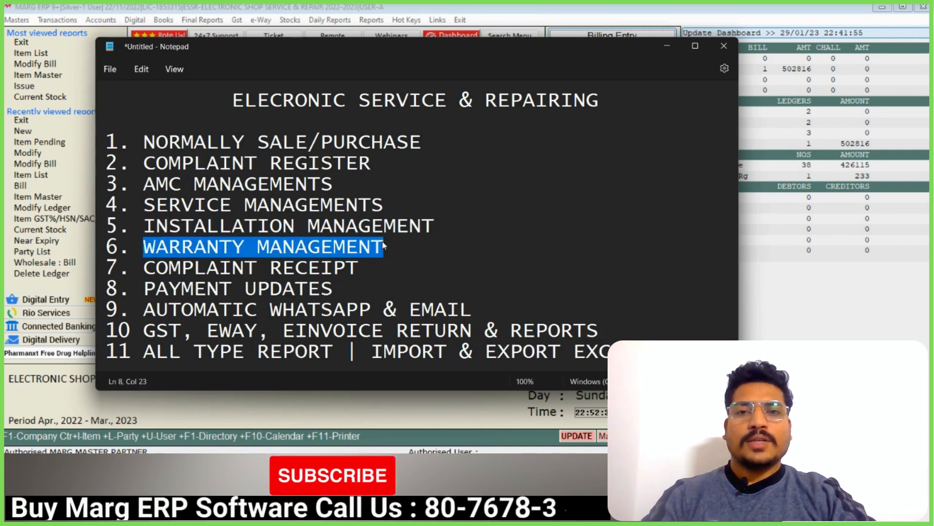
pyautogui.moveTo(145, 267); pyautogui.dragTo(372, 258)
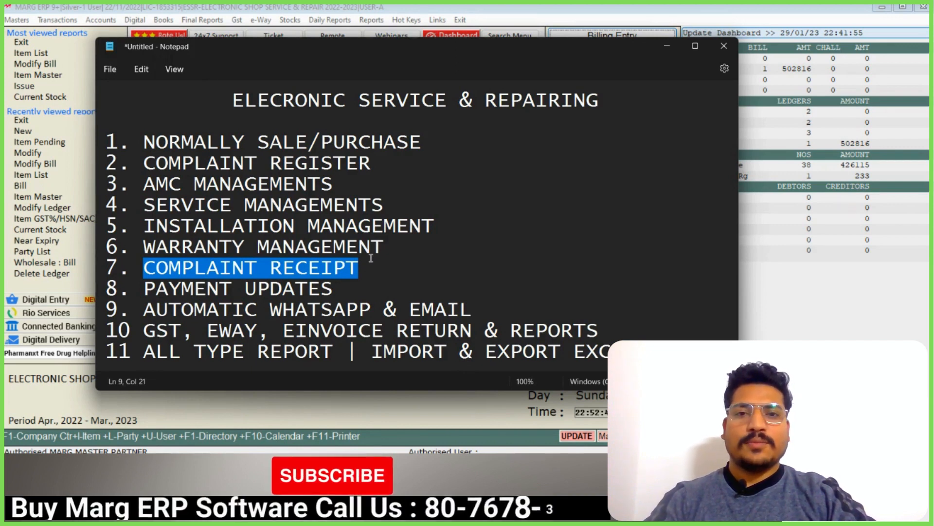
pyautogui.moveTo(145, 288); pyautogui.dragTo(332, 284)
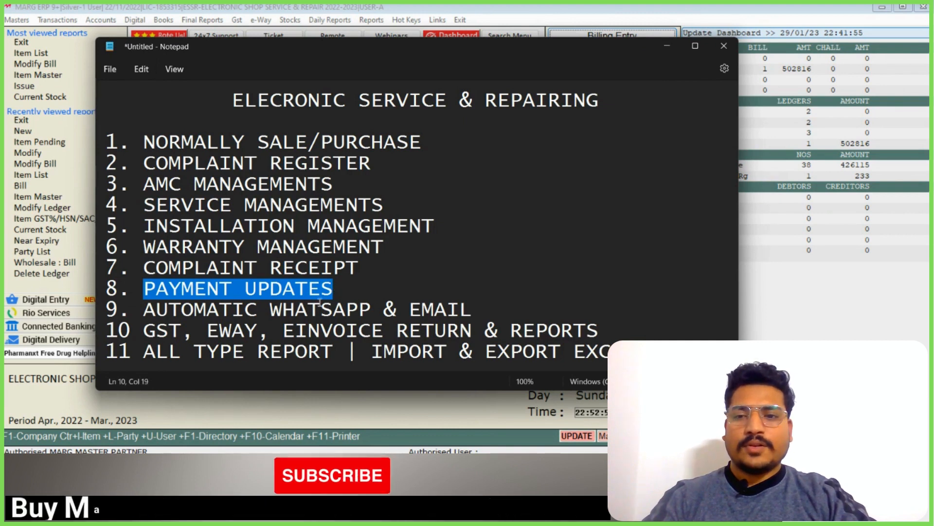
pyautogui.moveTo(144, 309); pyautogui.dragTo(473, 303)
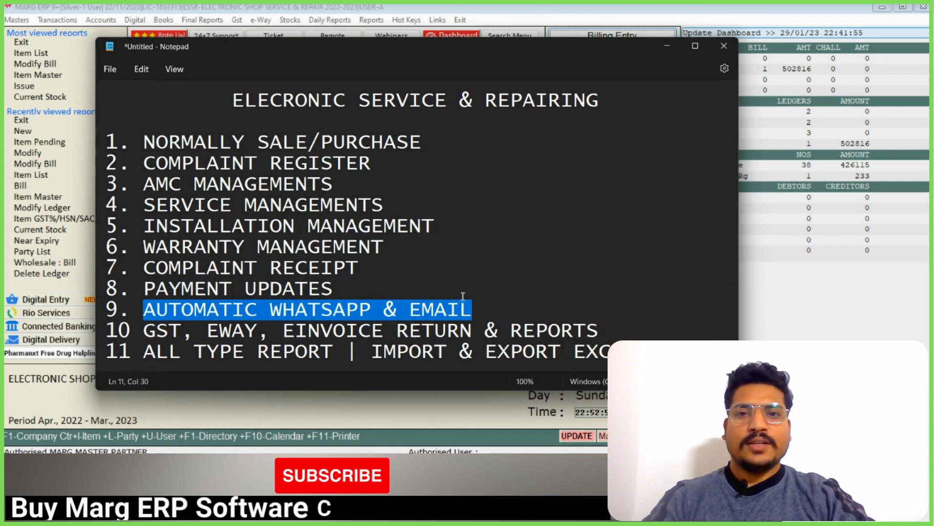
pyautogui.click(476, 305)
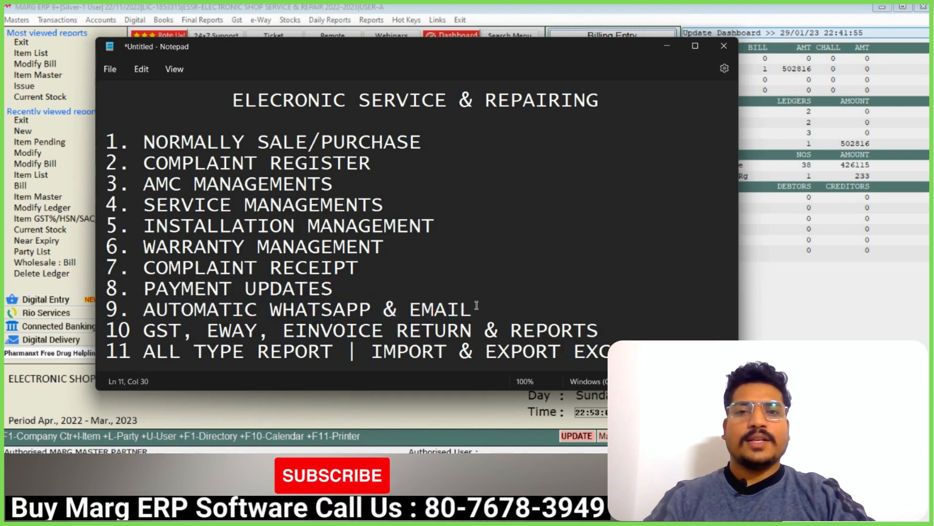
pyautogui.moveTo(452, 312); pyautogui.dragTo(621, 332)
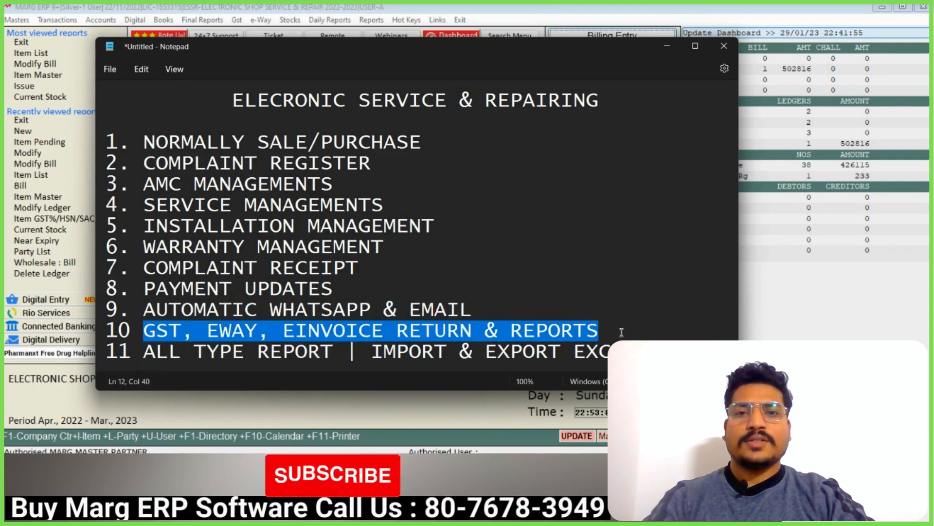
pyautogui.click(616, 331)
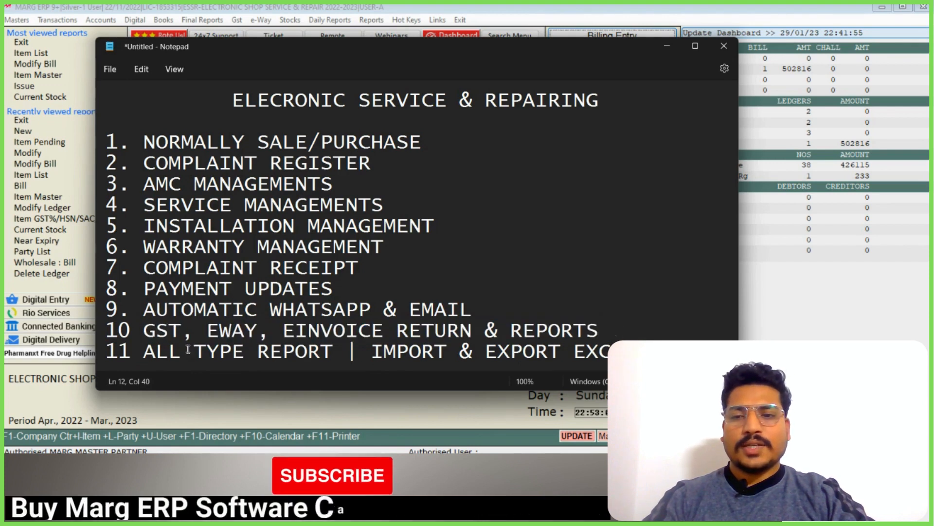
pyautogui.moveTo(107, 353); pyautogui.dragTo(314, 354)
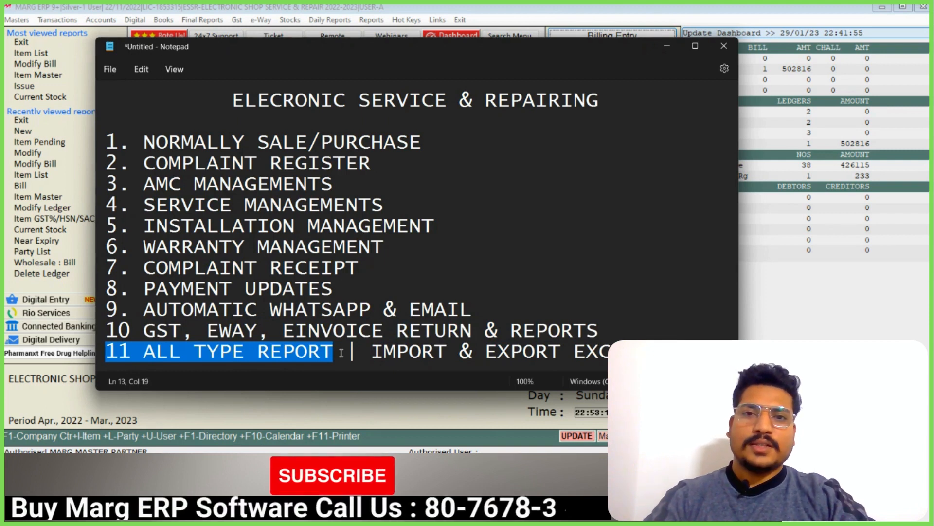
pyautogui.moveTo(341, 353); pyautogui.dragTo(726, 350)
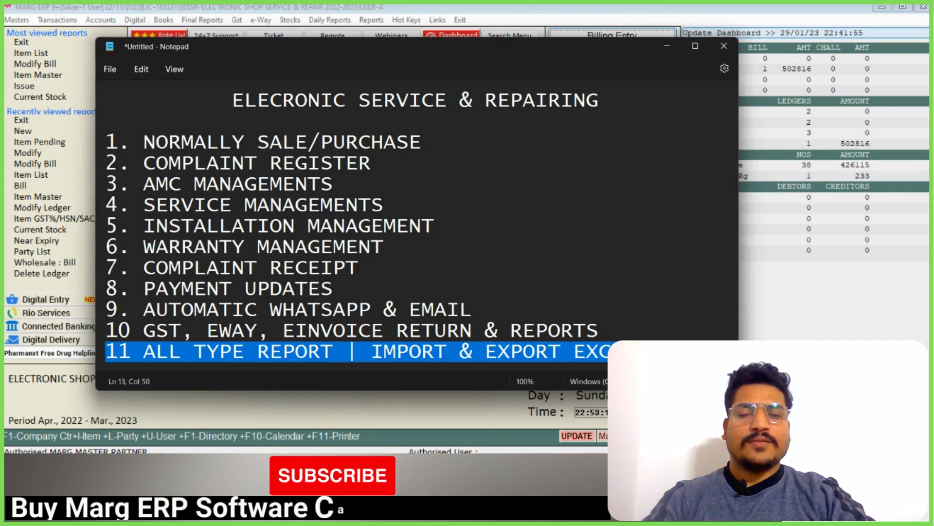
pyautogui.click(398, 293)
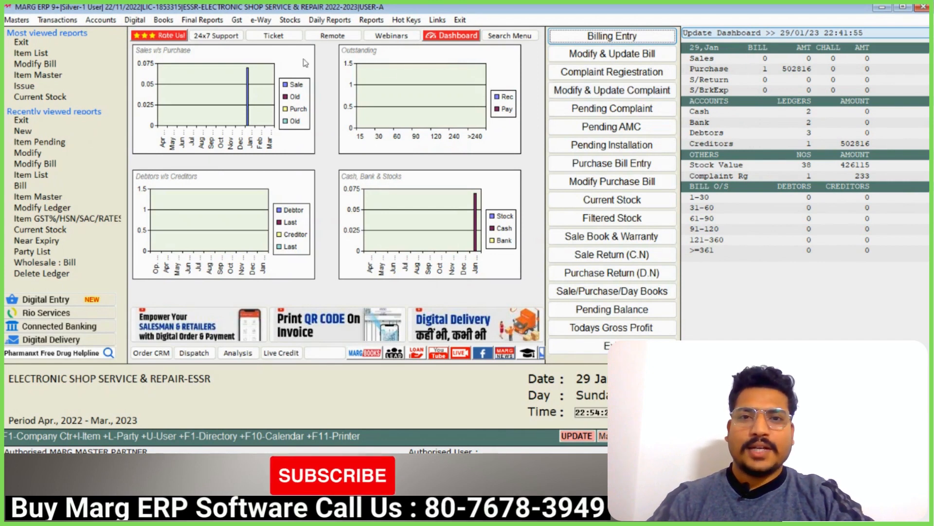
# - Browse the Item Master list through the VOLTAS air conditioners and back up to AC GAS, and close the list
pyautogui.click(18, 20)
pyautogui.moveTo(99, 56)
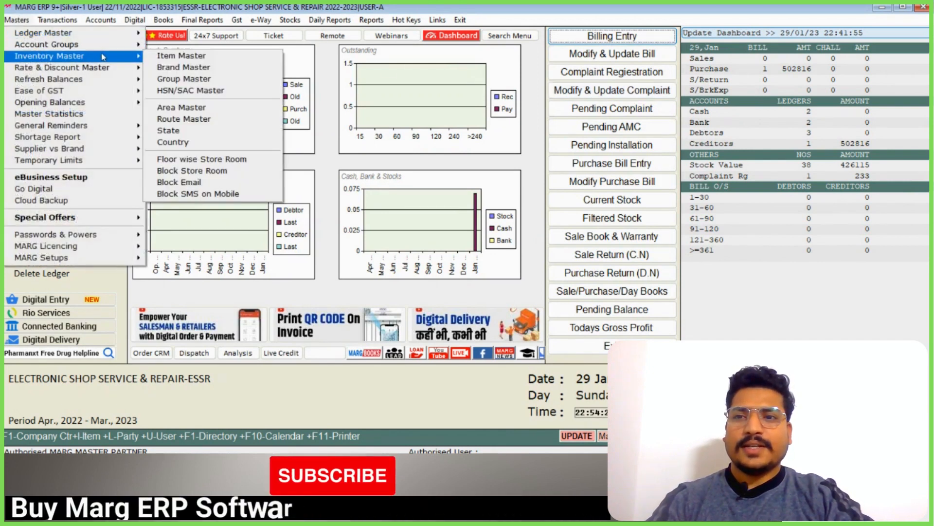
pyautogui.click(173, 57)
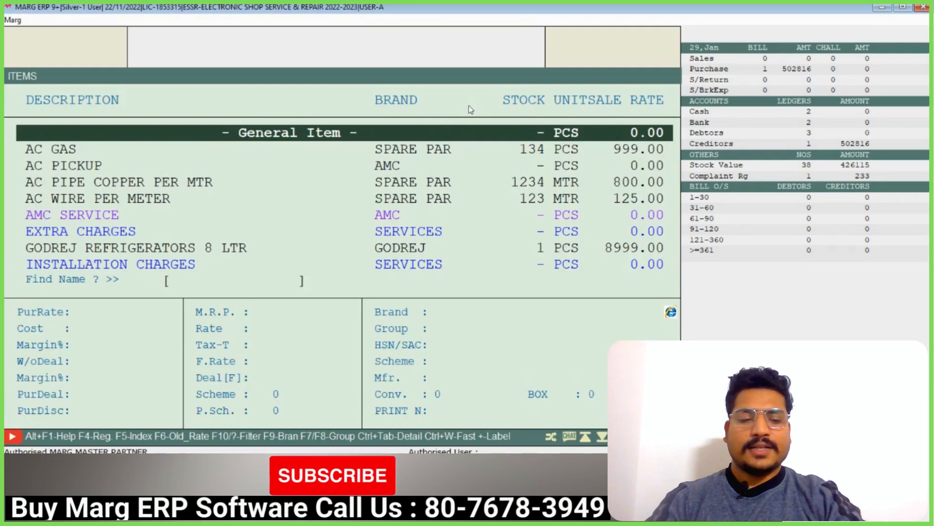
pyautogui.press('Down')
pyautogui.press('Down')
pyautogui.press('Down')
pyautogui.press('Down')
pyautogui.press('Down')
pyautogui.press('Down')
pyautogui.press('Down')
pyautogui.press('Down')
pyautogui.press('Down')
pyautogui.press('Down')
pyautogui.press('Down')
pyautogui.press('Down')
pyautogui.press('Down')
pyautogui.press('Down')
pyautogui.press('Down')
pyautogui.press('Down')
pyautogui.press('Down')
pyautogui.press('Down')
pyautogui.press('Down')
pyautogui.press('Down')
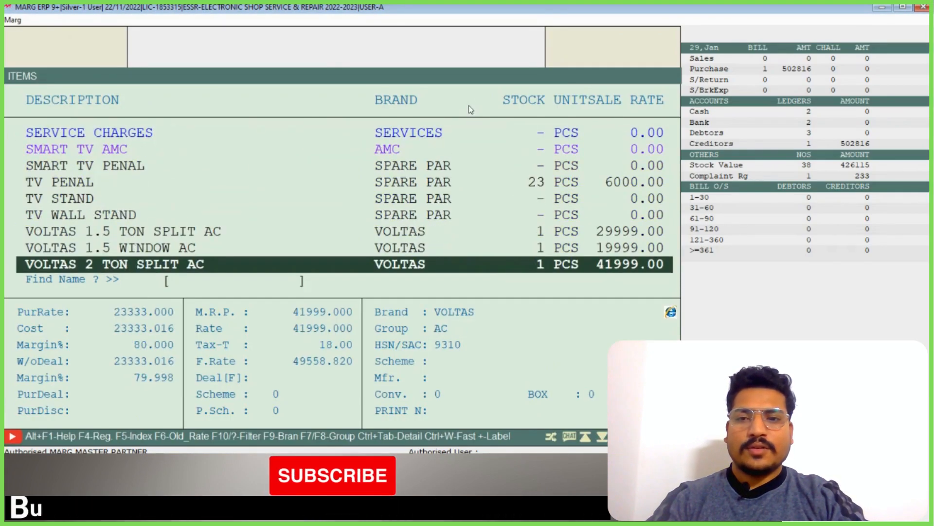
pyautogui.press('Up')
pyautogui.press('Up')
pyautogui.press('Up')
pyautogui.press('Up')
pyautogui.press('Up')
pyautogui.press('Up')
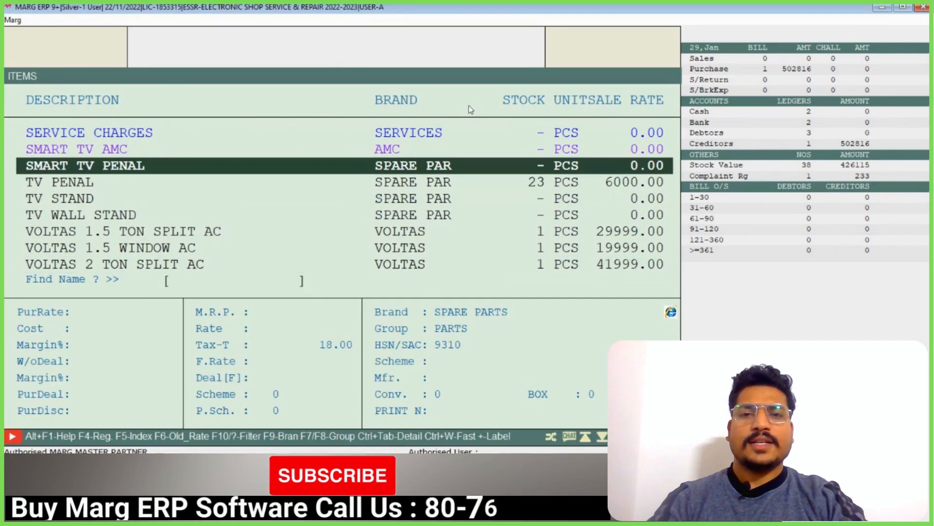
pyautogui.press('Up')
pyautogui.press('Up')
pyautogui.press('Up')
pyautogui.press('Up')
pyautogui.press('Up')
pyautogui.press('Up')
pyautogui.press('Up')
pyautogui.press('Up')
pyautogui.press('Up')
pyautogui.press('Up')
pyautogui.press('Up')
pyautogui.press('Up')
pyautogui.press('Up')
pyautogui.press('Up')
pyautogui.press('Up')
pyautogui.press('Up')
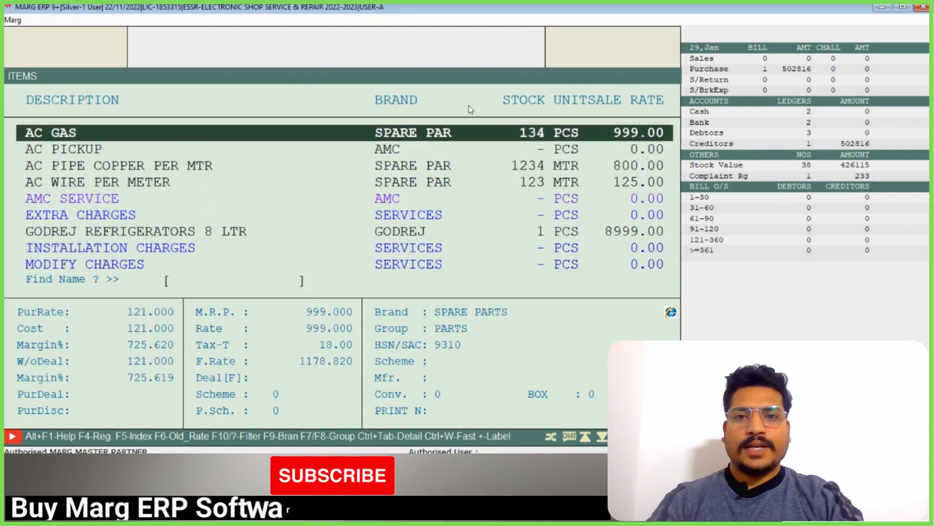
pyautogui.press('Escape')
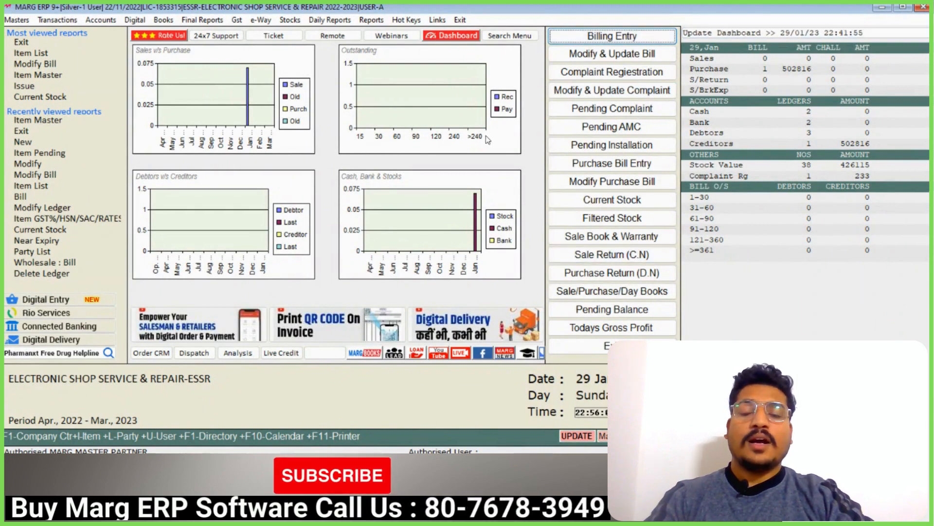
# - Reopen the Item Master list and select the AC GAS spare part
pyautogui.click(371, 21)
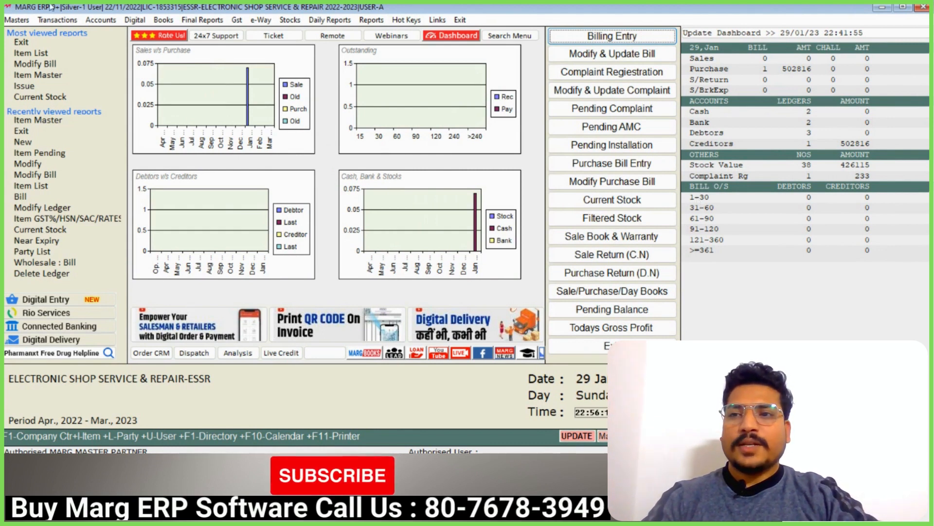
pyautogui.click(17, 20)
pyautogui.moveTo(73, 54)
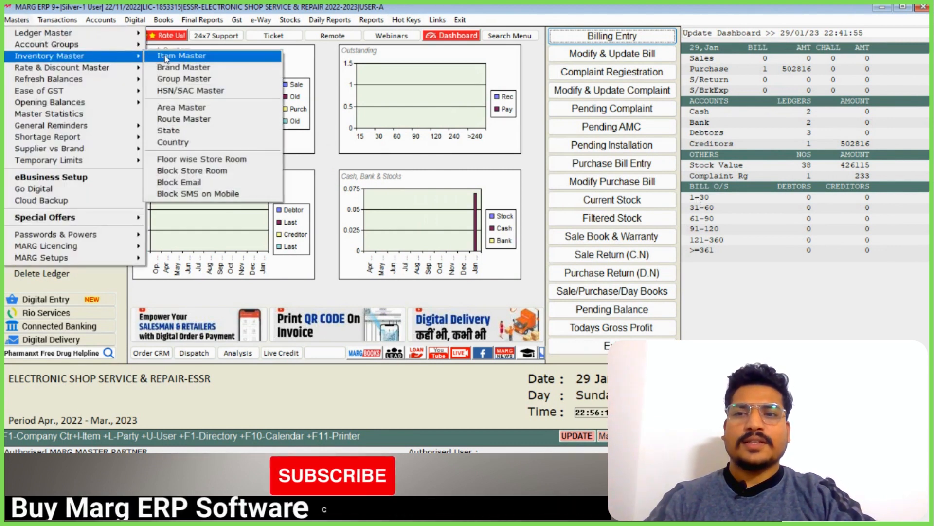
pyautogui.click(163, 56)
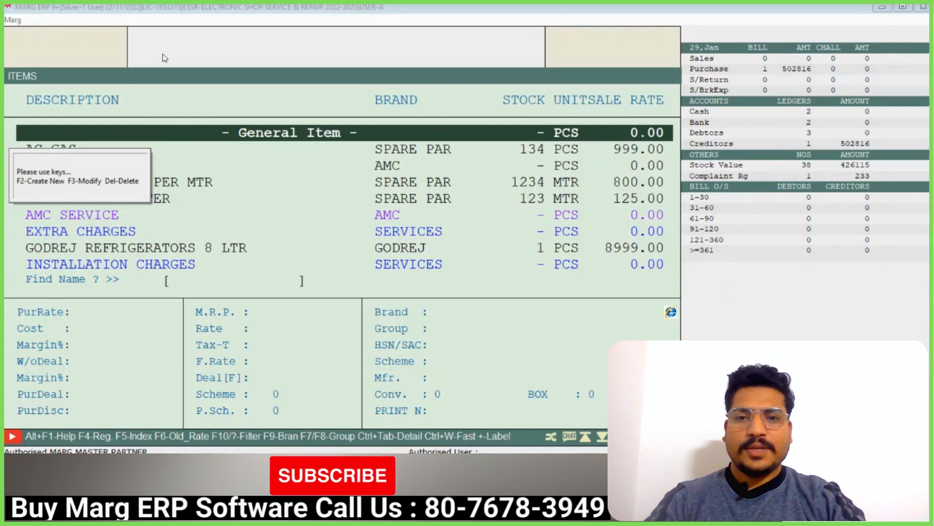
pyautogui.press('Down')
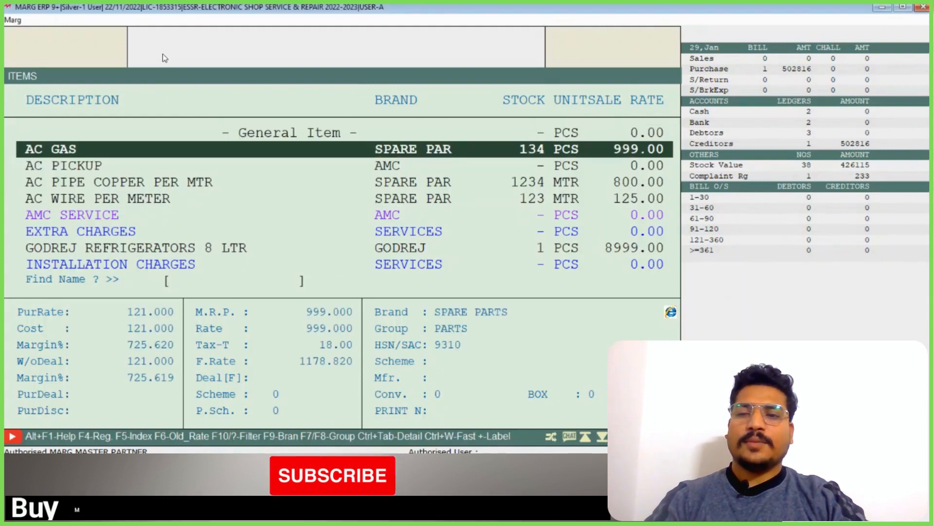
pyautogui.press('Down')
pyautogui.press('Up')
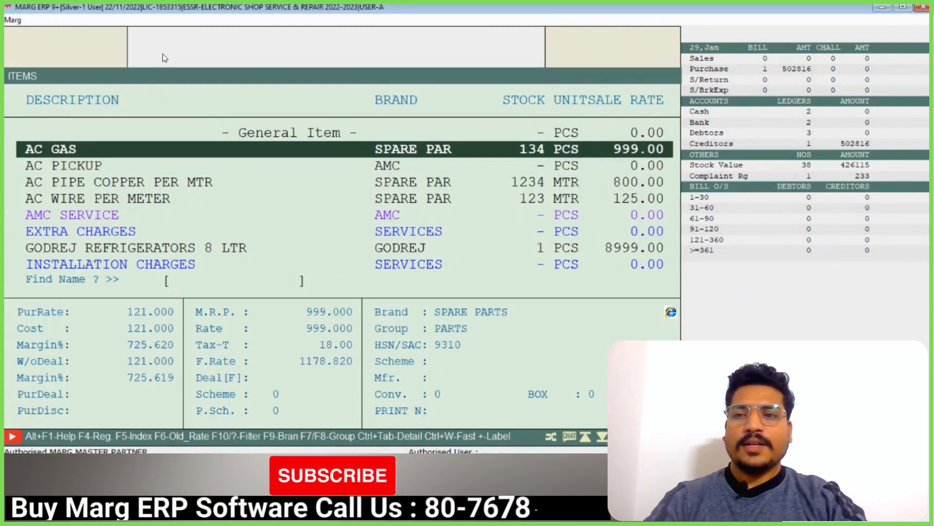
# - Look through the item list from AC GAS past the AC spare parts and service charges to GODREJ REFRIGERATORS 8 LTR
pyautogui.press('Down')
pyautogui.press('Down')
pyautogui.press('Up')
pyautogui.press('Down')
pyautogui.press('Down')
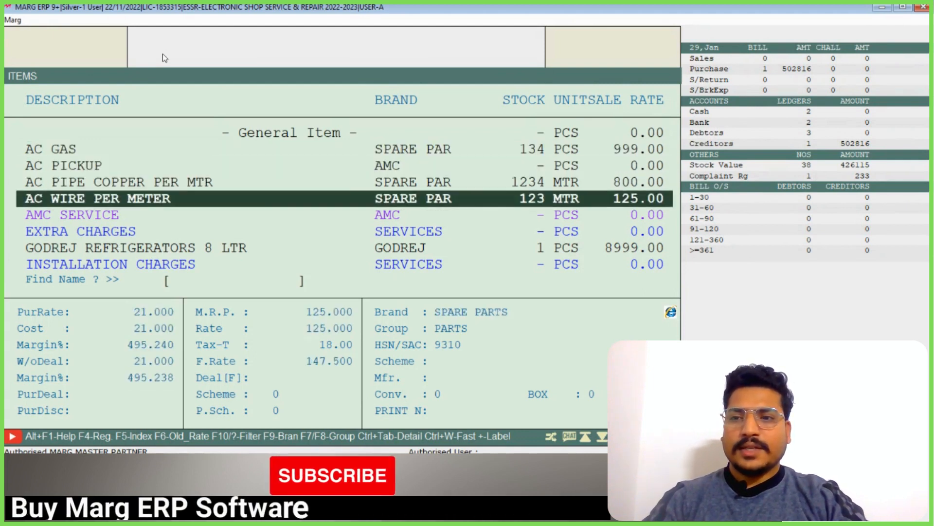
pyautogui.press('Down')
pyautogui.press('Down')
pyautogui.press('Down')
pyautogui.press('Up')
pyautogui.press('Down')
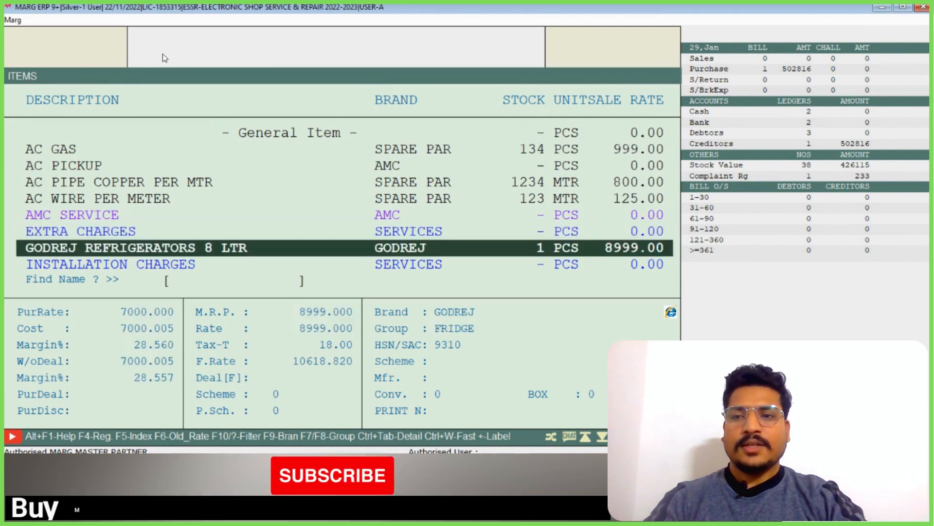
# - Review the spare parts, service charges and REALME smart TV entries further down the item list
pyautogui.press('pagedown')
pyautogui.press('Up')
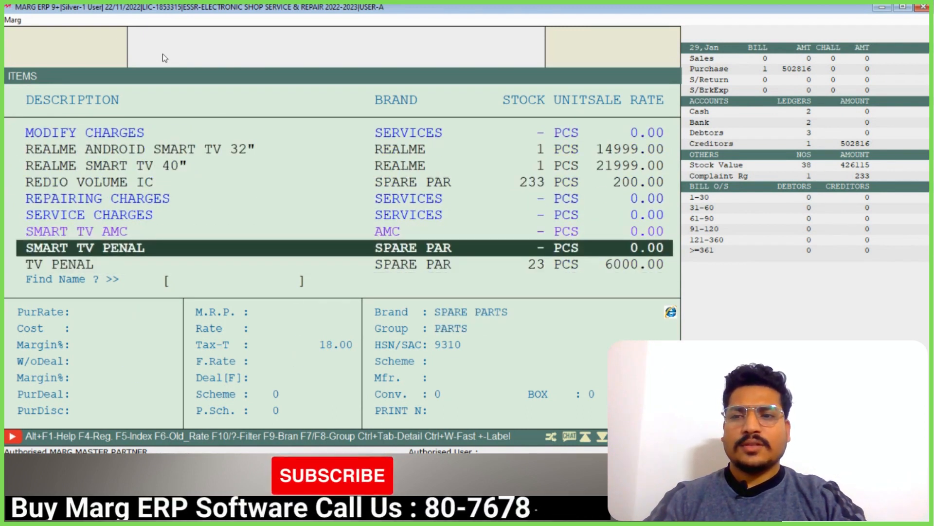
pyautogui.press('Up')
pyautogui.press('Up')
pyautogui.press('Up')
pyautogui.press('Up')
pyautogui.press('Down')
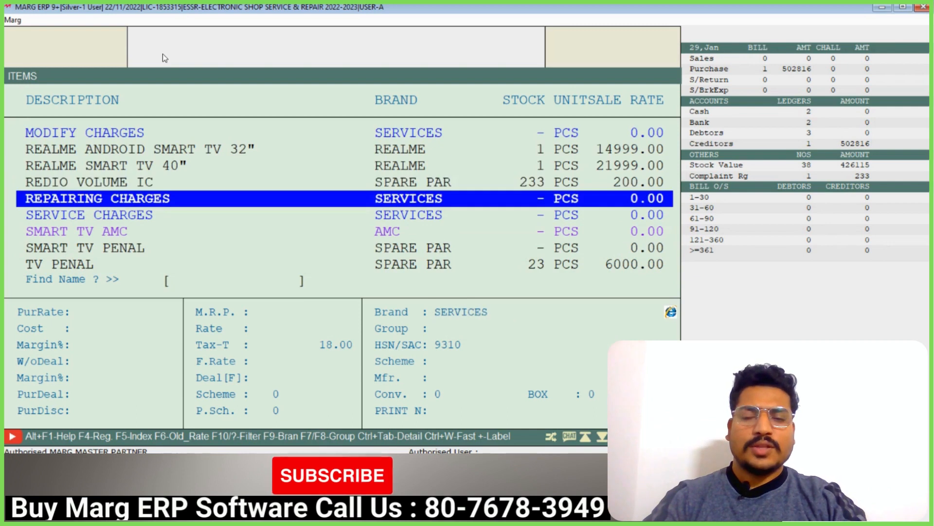
pyautogui.press('Up')
pyautogui.press('Up')
pyautogui.press('Up')
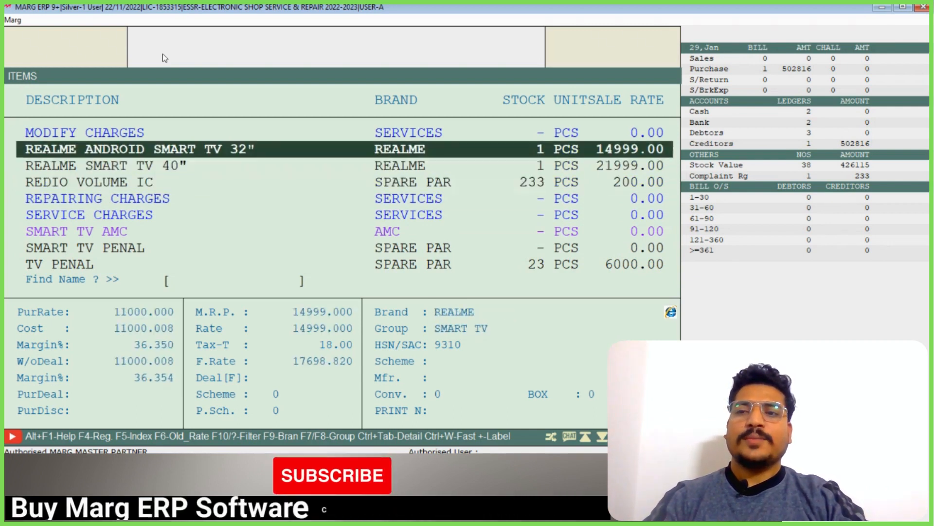
pyautogui.press('Down')
pyautogui.press('Down')
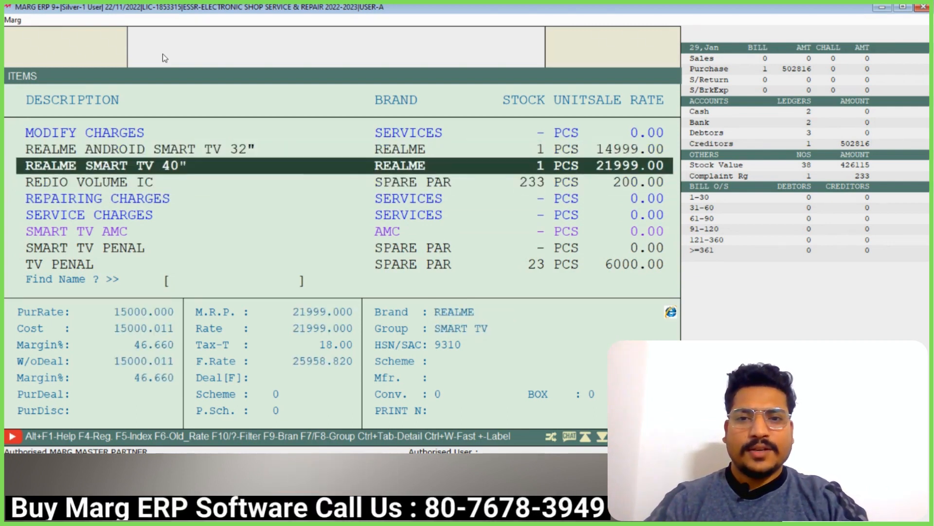
# - Examine the VOLTAS air conditioner entries at the end of the item list, down to VOLTAS 2 TON SPLIT AC
pyautogui.press('Down')
pyautogui.press('Down')
pyautogui.press('Down')
pyautogui.press('Down')
pyautogui.press('Down')
pyautogui.press('Down')
pyautogui.press('Down')
pyautogui.press('Down')
pyautogui.press('Down')
pyautogui.press('Down')
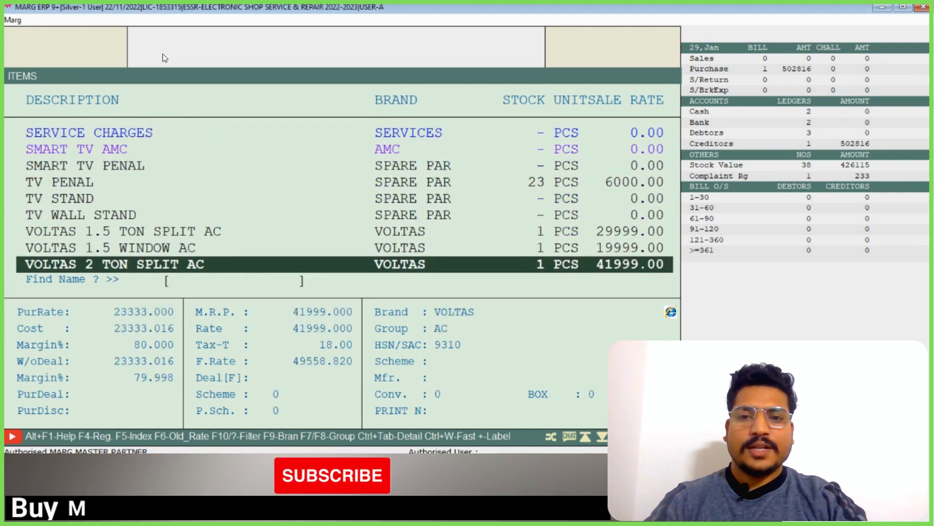
pyautogui.press('Up')
pyautogui.press('Up')
pyautogui.press('Down')
pyautogui.press('Down')
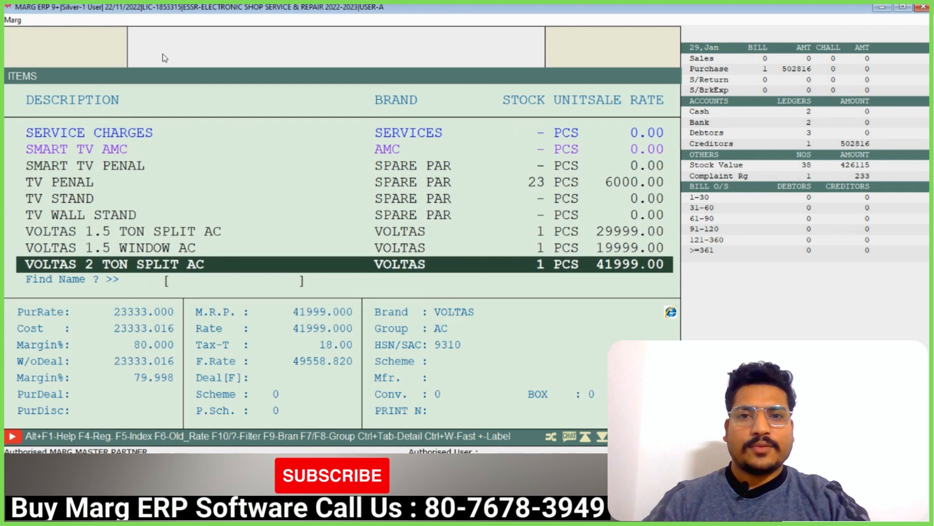
# - Go back up through the item list to the AC GAS spare part
pyautogui.press('Up')
pyautogui.press('Up')
pyautogui.press('Up')
pyautogui.press('Up')
pyautogui.press('Up')
pyautogui.press('Up')
pyautogui.press('Up')
pyautogui.press('Up')
pyautogui.press('Up')
pyautogui.press('Up')
pyautogui.press('Up')
pyautogui.press('Up')
pyautogui.press('Up')
pyautogui.press('Up')
pyautogui.press('Up')
pyautogui.press('Up')
pyautogui.press('Up')
pyautogui.press('Up')
pyautogui.press('Up')
pyautogui.press('Up')
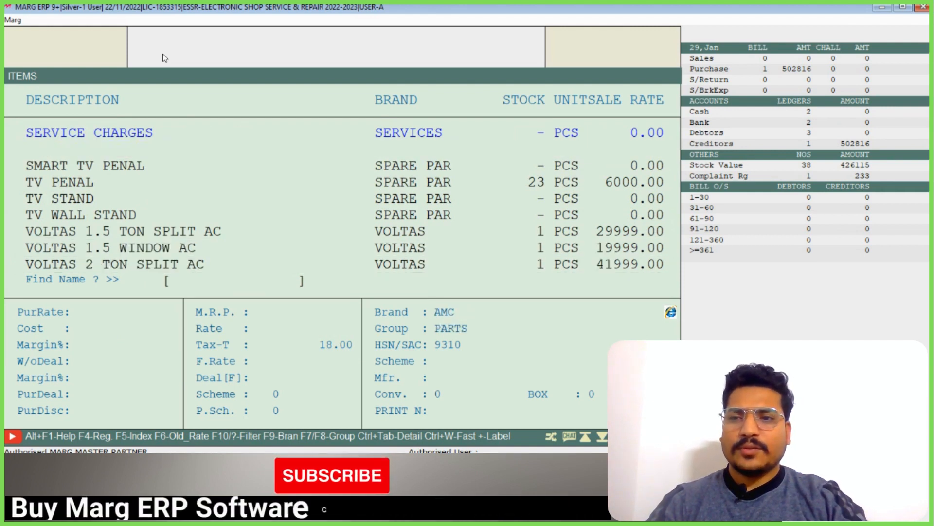
pyautogui.press('Down')
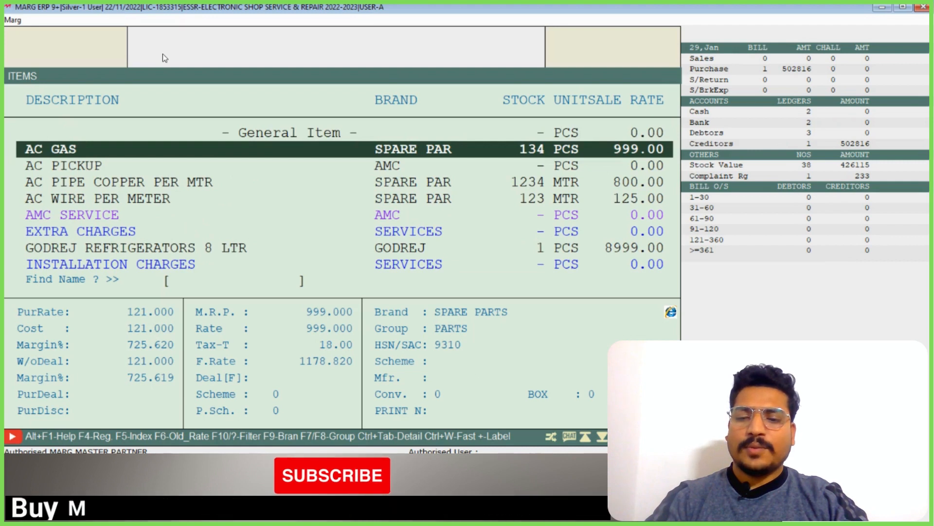
# - Create a new product named VOLTAS 2 TON WINDOW AC with unit PCS and mark it as an AMC item
pyautogui.press('F2')
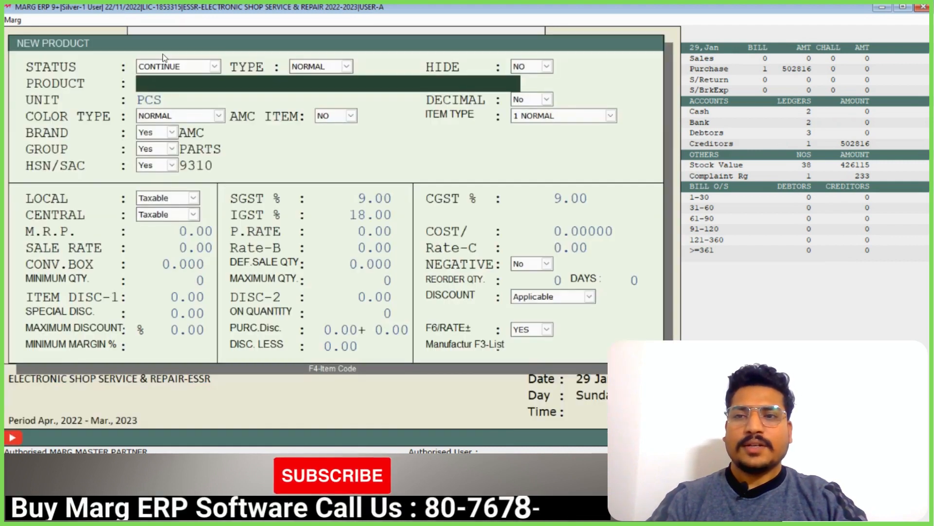
pyautogui.write('VO')
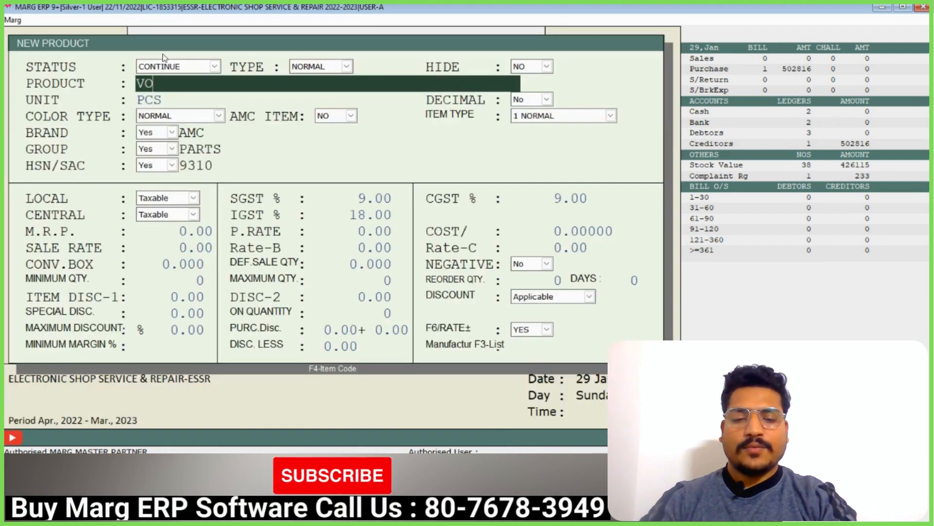
pyautogui.write('LTAS 2 TON WINDOW AC')
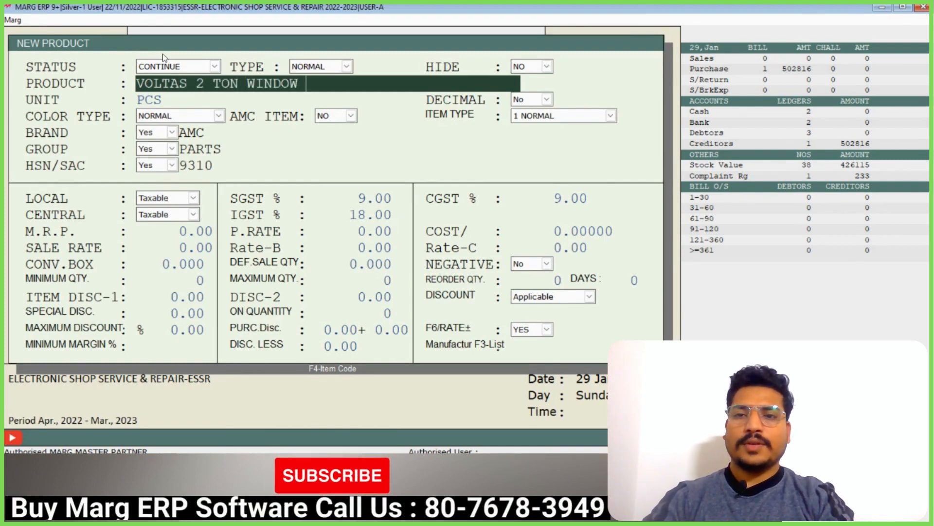
pyautogui.press('Return')
pyautogui.press('Return')
pyautogui.press('Return')
pyautogui.press('Return')
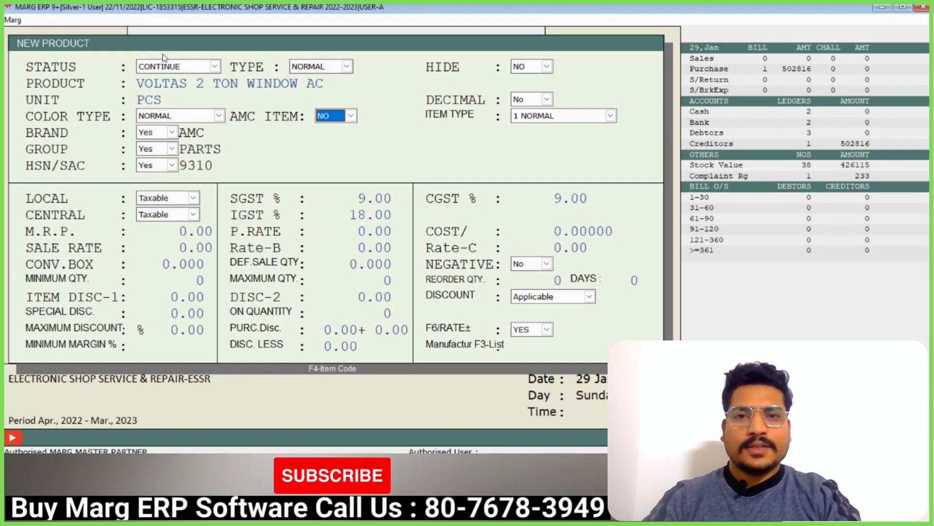
pyautogui.press('y')
pyautogui.press('Return')
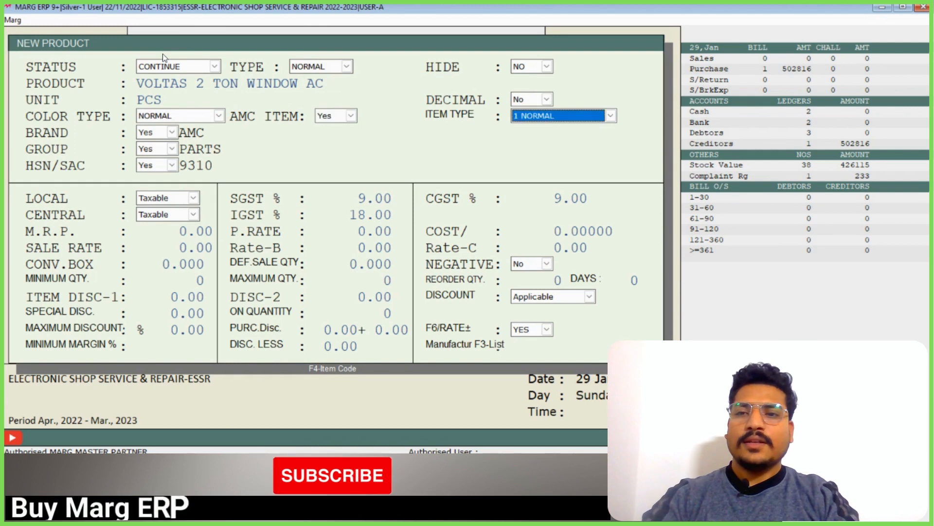
# - Keep the new product's item type as NORMAL and assign it to the VOLTAS brand
pyautogui.press('Return')
pyautogui.press('space')
pyautogui.press('Up')
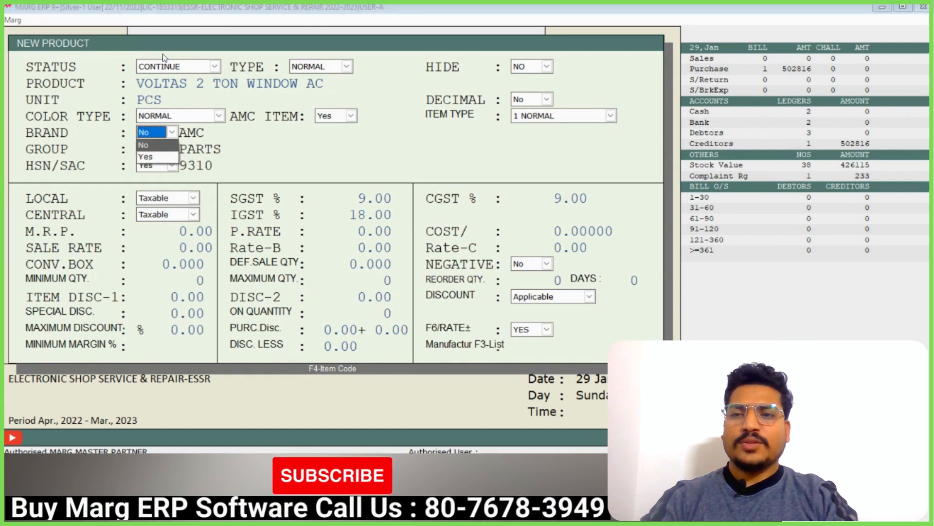
pyautogui.press('Return')
pyautogui.press('Down')
pyautogui.press('Down')
pyautogui.press('Down')
pyautogui.press('Down')
pyautogui.press('Down')
pyautogui.press('Down')
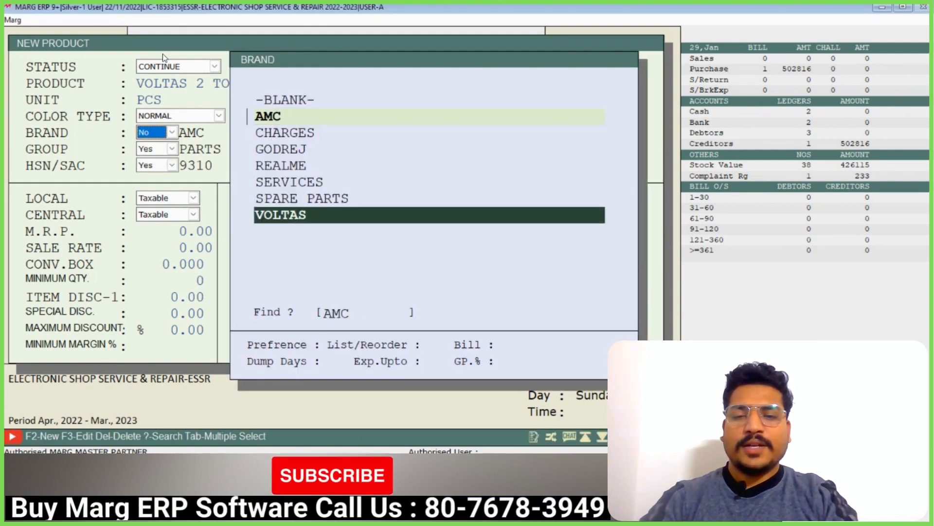
pyautogui.press('Up')
pyautogui.press('Up')
pyautogui.press('Down')
pyautogui.press('Down')
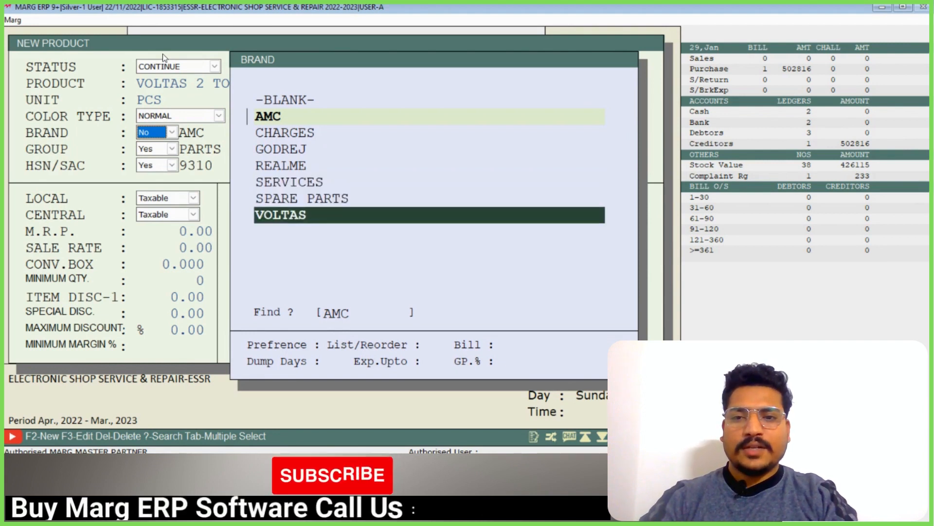
pyautogui.press('Return')
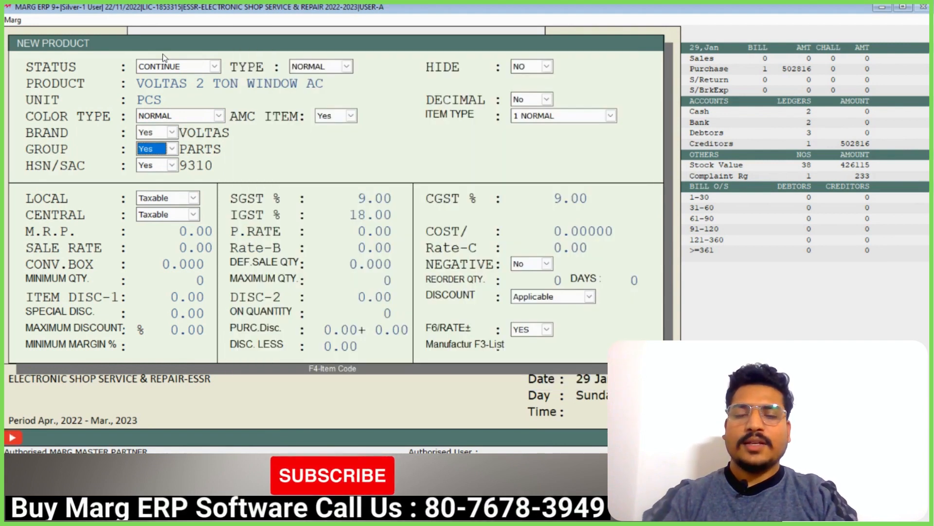
# - Assign the new product to the AC group
pyautogui.press('Return')
pyautogui.press('Up')
pyautogui.press('Up')
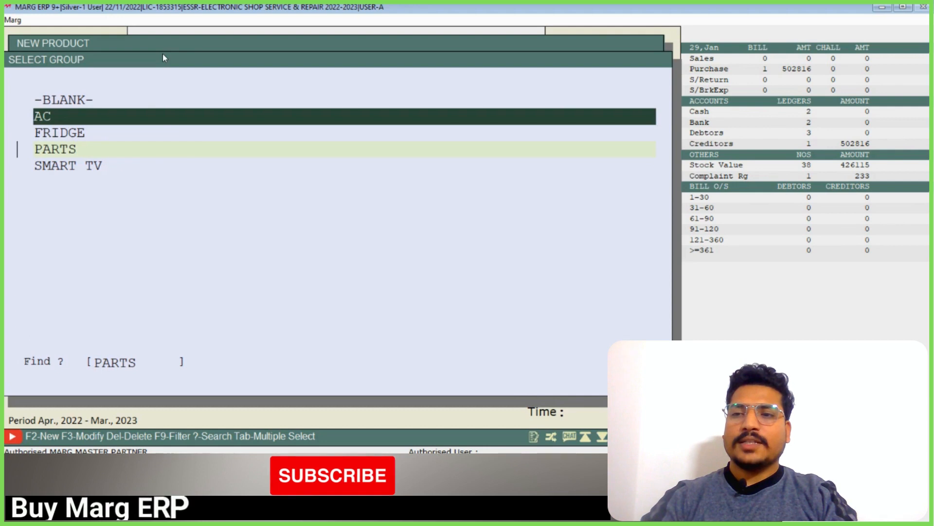
pyautogui.press('Return')
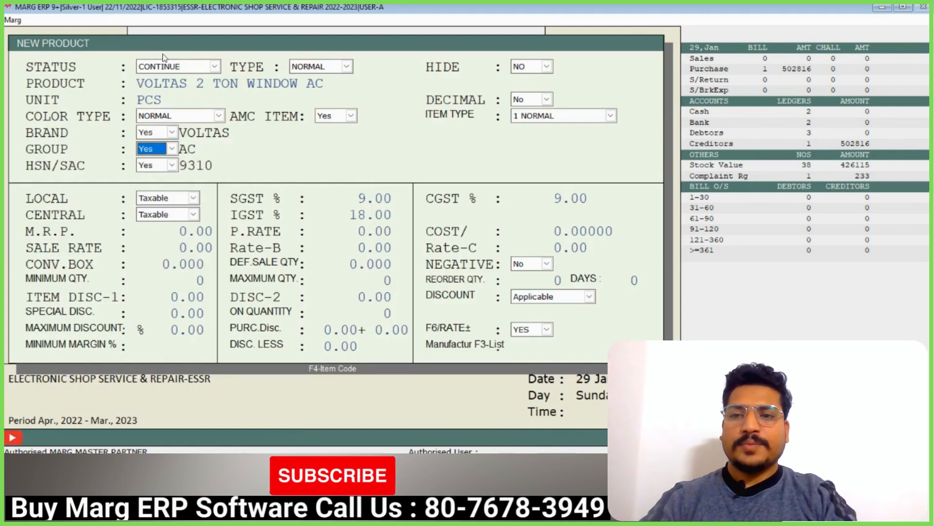
pyautogui.press('Return')
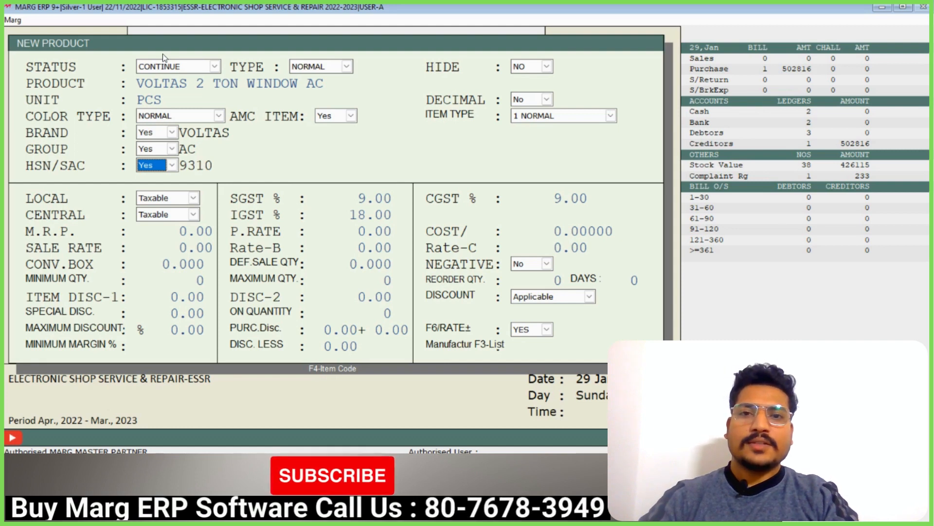
# - Keep HSN/SAC 9310 and the local and central Taxable settings, and set SGST to 9% for the new product
pyautogui.press('Return')
pyautogui.press('Return')
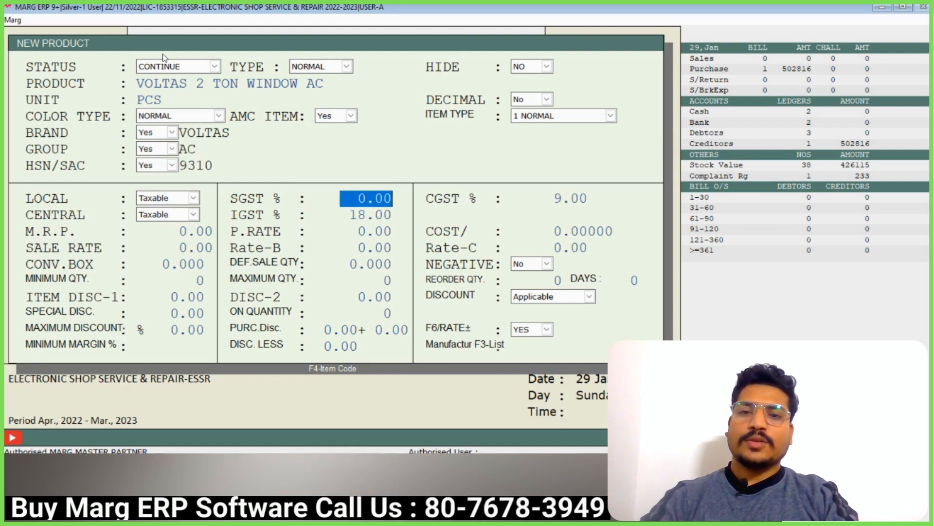
pyautogui.write('9 .')
pyautogui.press('Return')
pyautogui.press('Return')
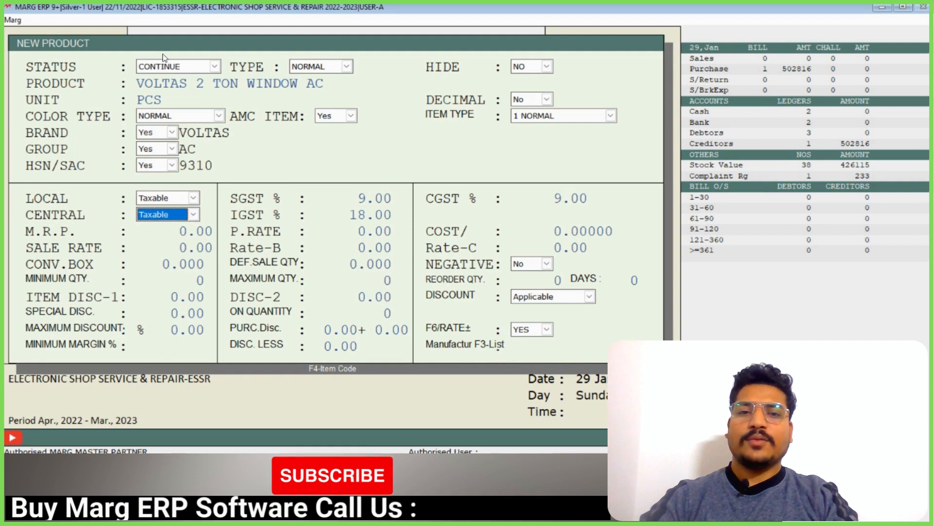
pyautogui.press('Return')
pyautogui.press('Return')
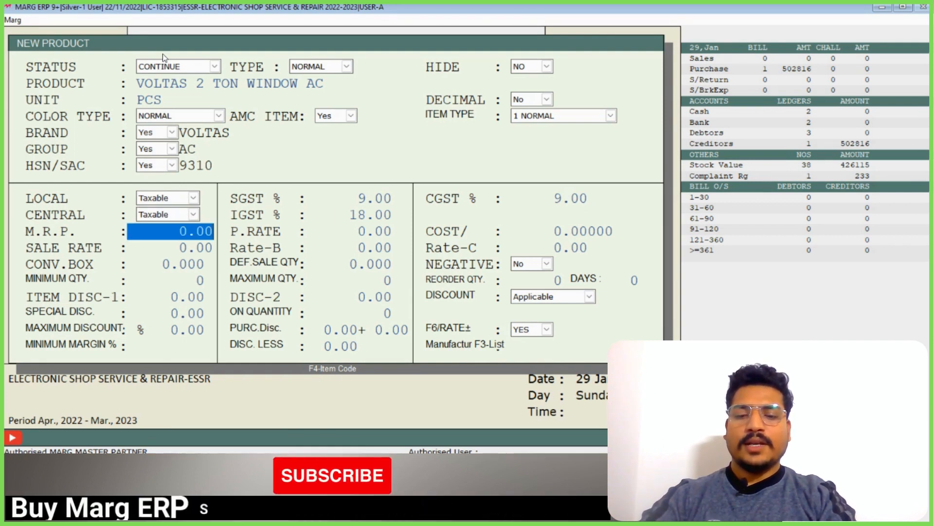
# - Set the new product's M.R.P. and sale rate to 31999 and save it
pyautogui.write('31999')
pyautogui.press('Return')
pyautogui.press('Return')
pyautogui.press('Return')
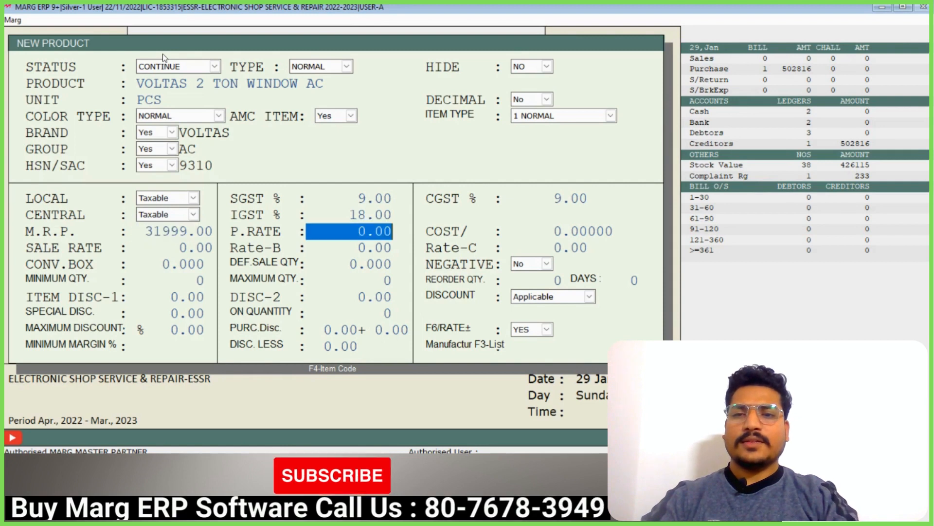
pyautogui.write('31999')
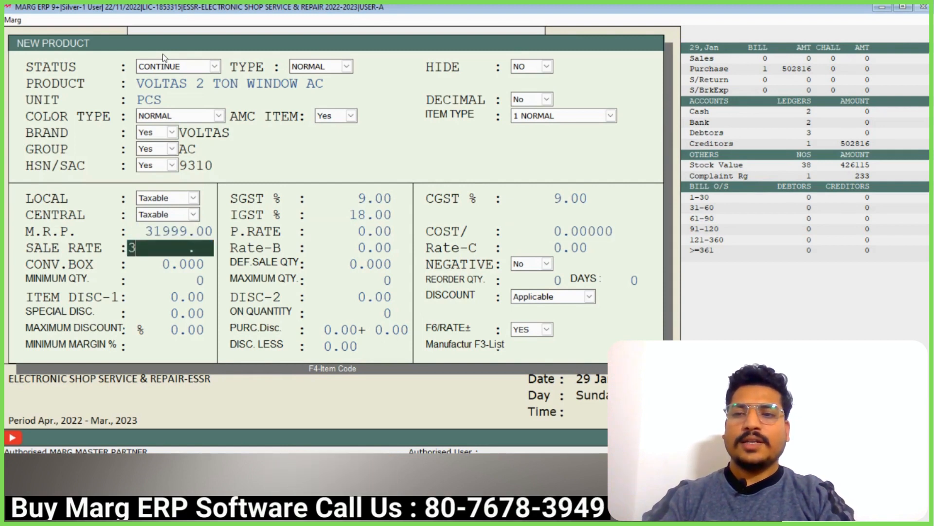
pyautogui.press('Return')
pyautogui.press('Return')
pyautogui.press('pagedown')
pyautogui.press('Return')
pyautogui.press('Escape')
# - Check the VOLTAS 2 TON WINDOW AC entry among the other items in the list, and close the list
pyautogui.press('Up')
pyautogui.press('Up')
pyautogui.press('Up')
pyautogui.press('Up')
pyautogui.press('Up')
pyautogui.press('Up')
pyautogui.press('Up')
pyautogui.press('Up')
pyautogui.press('Up')
pyautogui.press('Up')
pyautogui.press('Up')
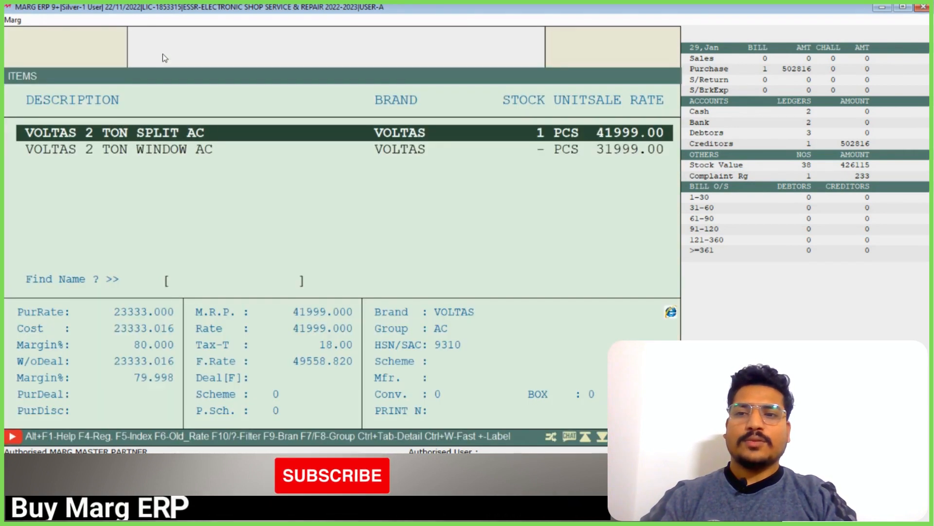
pyautogui.press('Down')
pyautogui.press('Down')
pyautogui.press('Down')
pyautogui.press('Down')
pyautogui.press('Down')
pyautogui.press('Down')
pyautogui.press('Down')
pyautogui.press('Down')
pyautogui.press('Down')
pyautogui.press('Down')
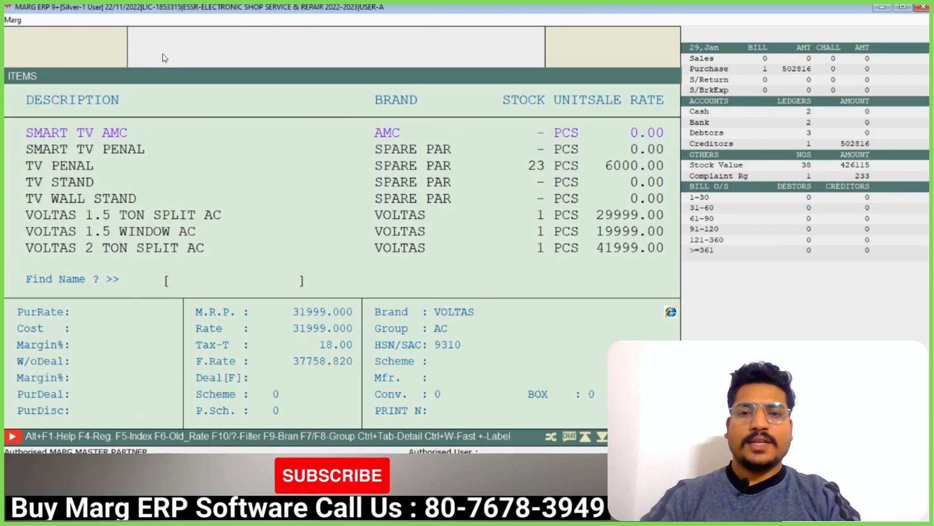
pyautogui.press('Escape')
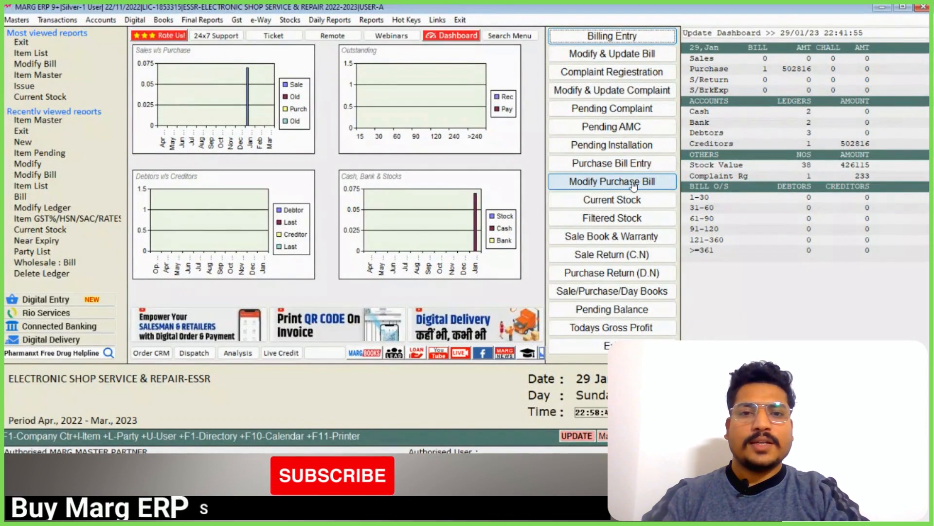
# - Start a purchase bill entry dated 29/01/2023 and select SHARMA ELECTRONIC as the supplier
pyautogui.click(613, 163)
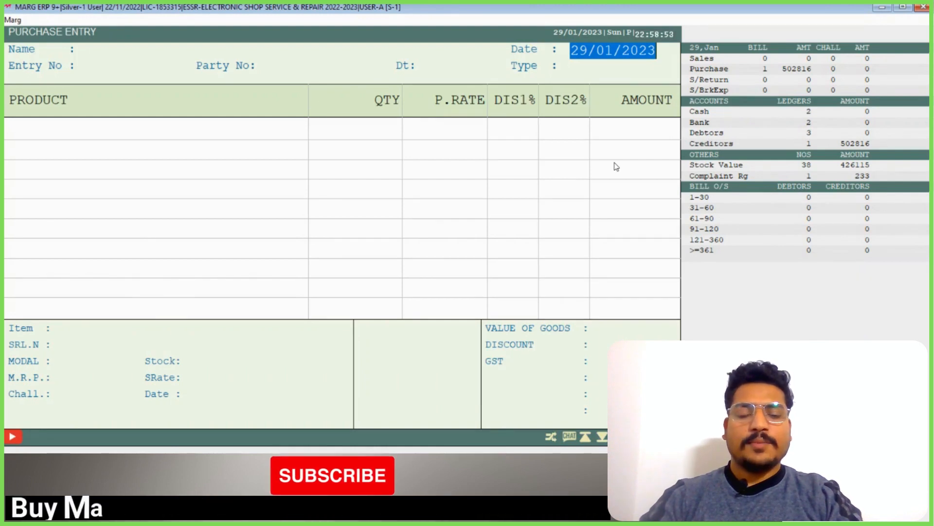
pyautogui.press('Return')
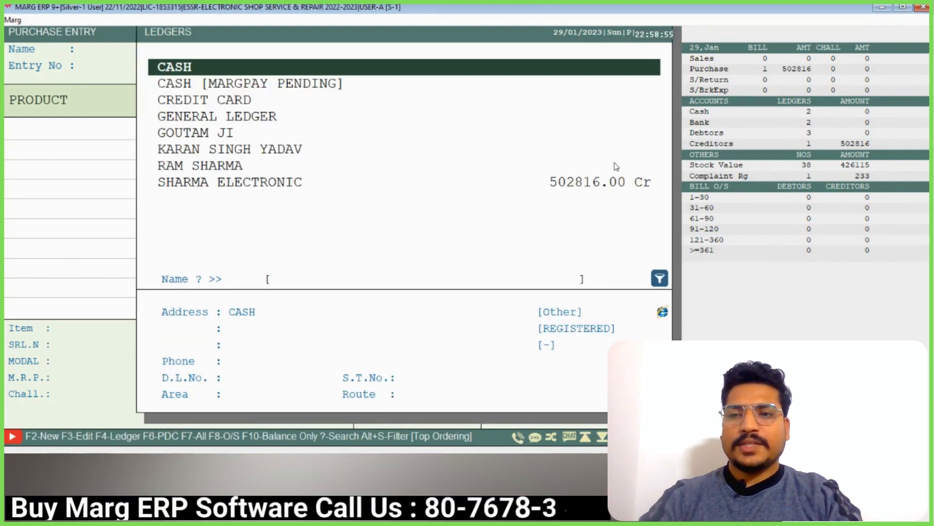
pyautogui.press('Down')
pyautogui.press('Down')
pyautogui.press('Down')
pyautogui.press('Down')
pyautogui.press('Down')
pyautogui.press('Down')
pyautogui.press('Down')
pyautogui.press('Up')
pyautogui.press('Down')
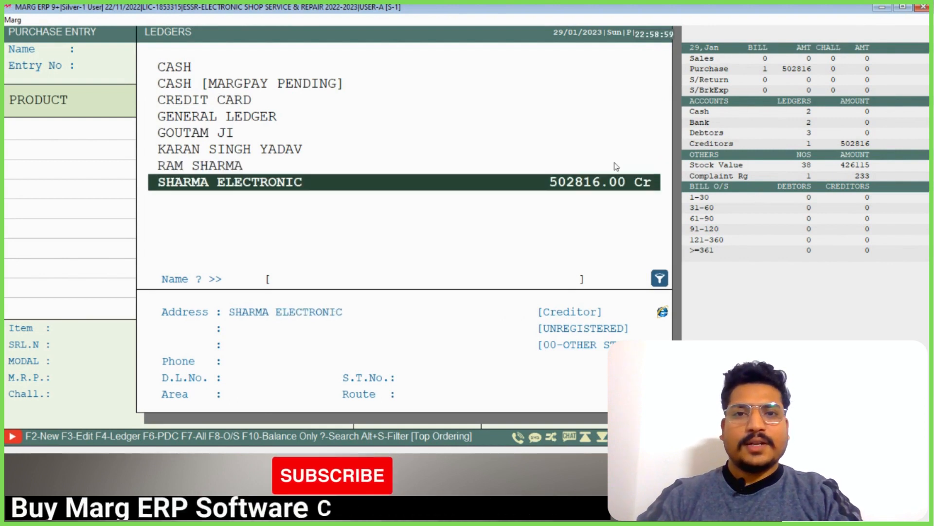
pyautogui.press('Return')
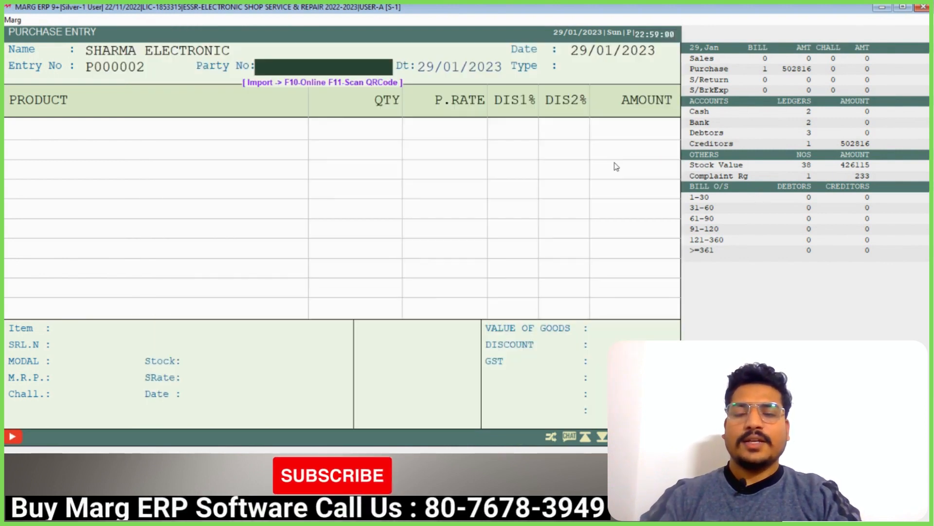
# - Enter the supplier's bill number in the purchase entry and keep the bill date 29/01/2023
pyautogui.write('534')
pyautogui.press('Return')
pyautogui.press('Return')
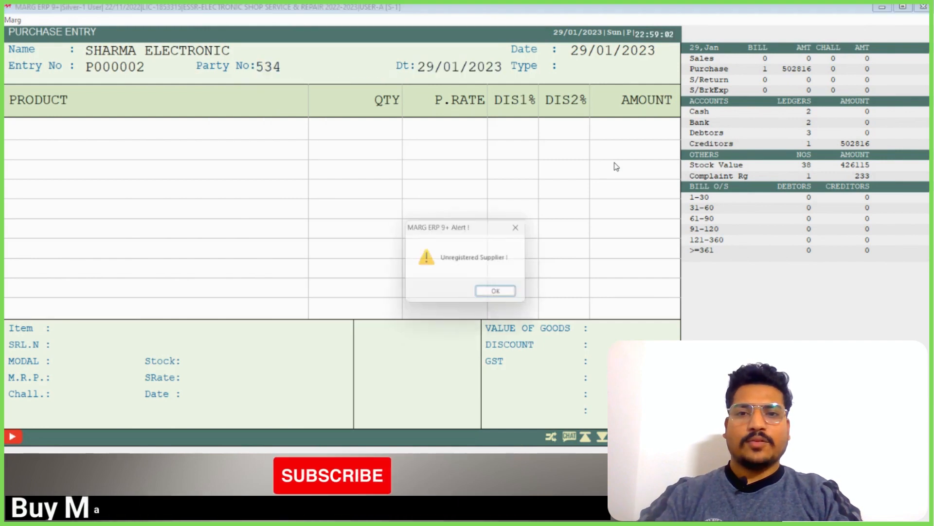
# - Accept SHARMA ELECTRONIC as an unregistered supplier and keep the purchase type LOCAL
pyautogui.press('Return')
pyautogui.press('Return')
pyautogui.press('Return')
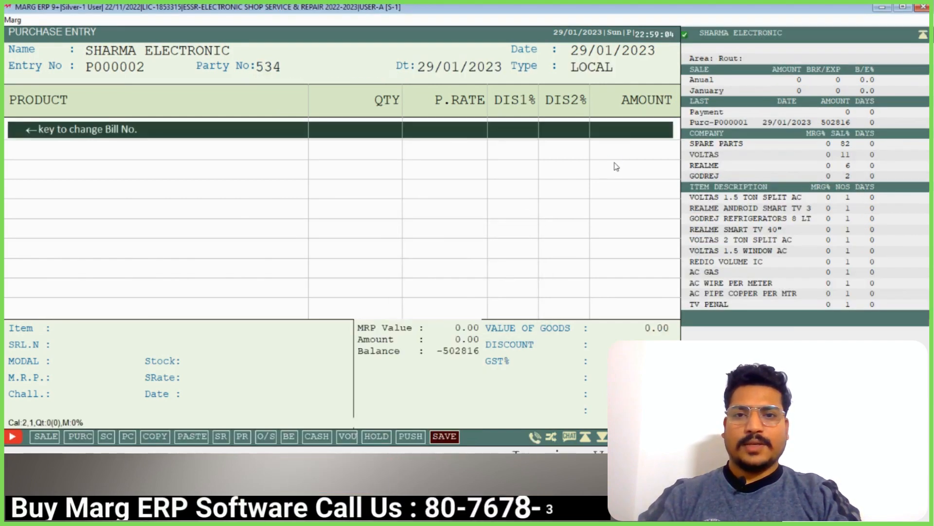
# - Search the item list for VOL and add VOLTAS 2 TON WINDOW AC to the purchase bill
pyautogui.press('Return')
pyautogui.press('Down')
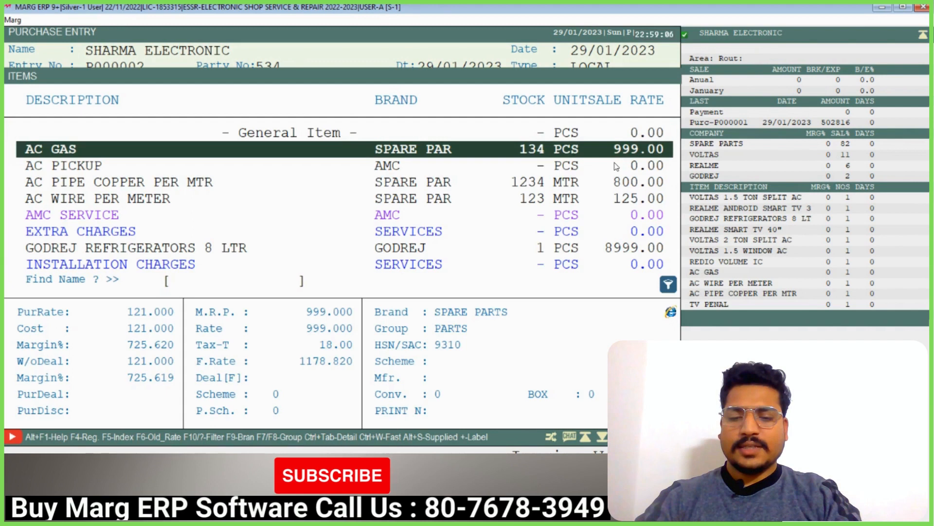
pyautogui.write('VOL')
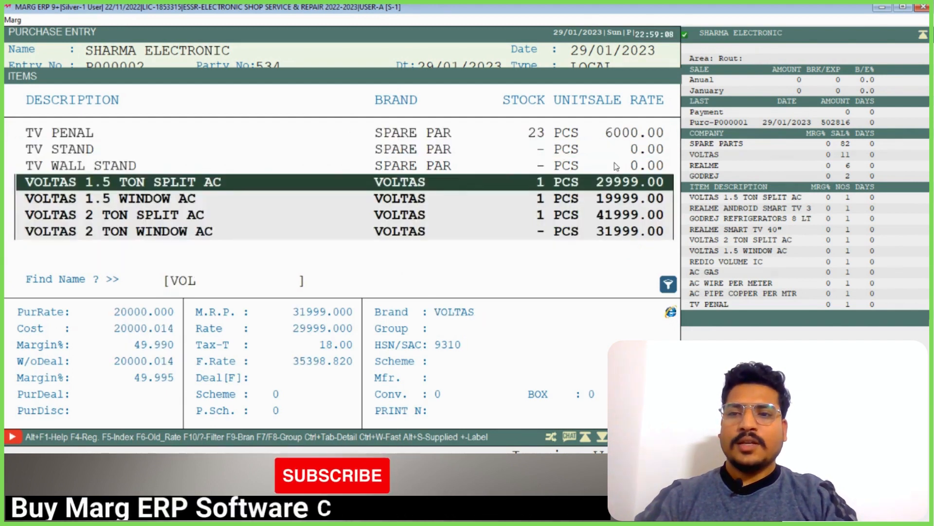
pyautogui.press('Up')
pyautogui.press('Up')
pyautogui.press('Down')
pyautogui.press('Down')
pyautogui.press('Down')
pyautogui.press('Down')
pyautogui.press('Down')
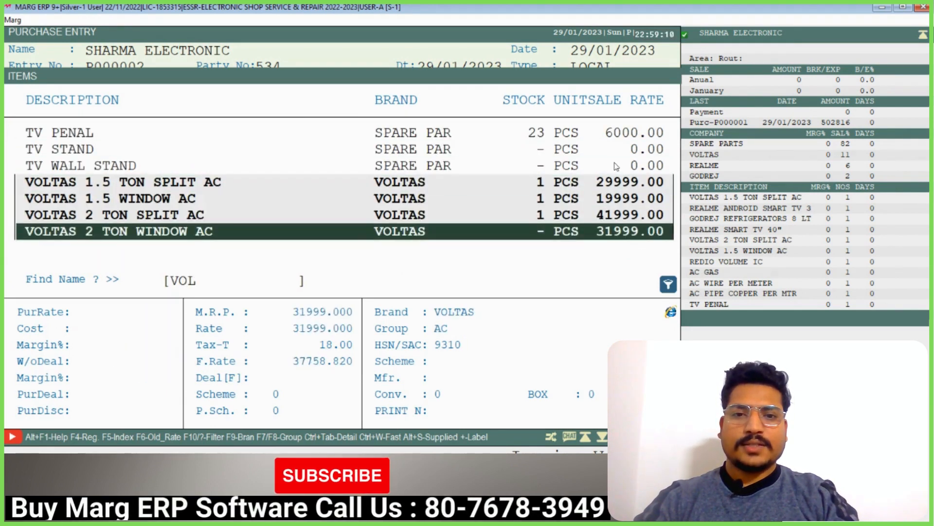
pyautogui.press('Up')
pyautogui.press('Up')
pyautogui.press('Up')
pyautogui.press('Down')
pyautogui.press('Down')
pyautogui.press('Down')
pyautogui.press('Return')
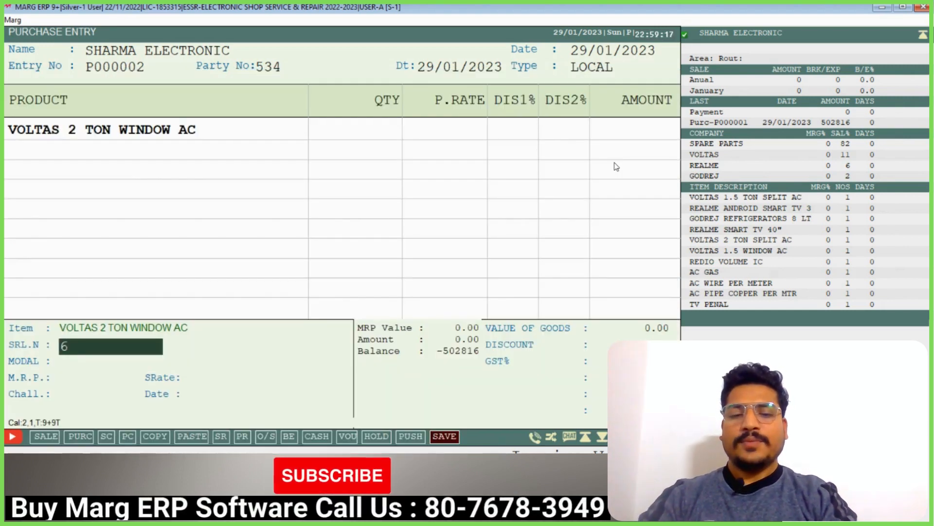
pyautogui.write('11')
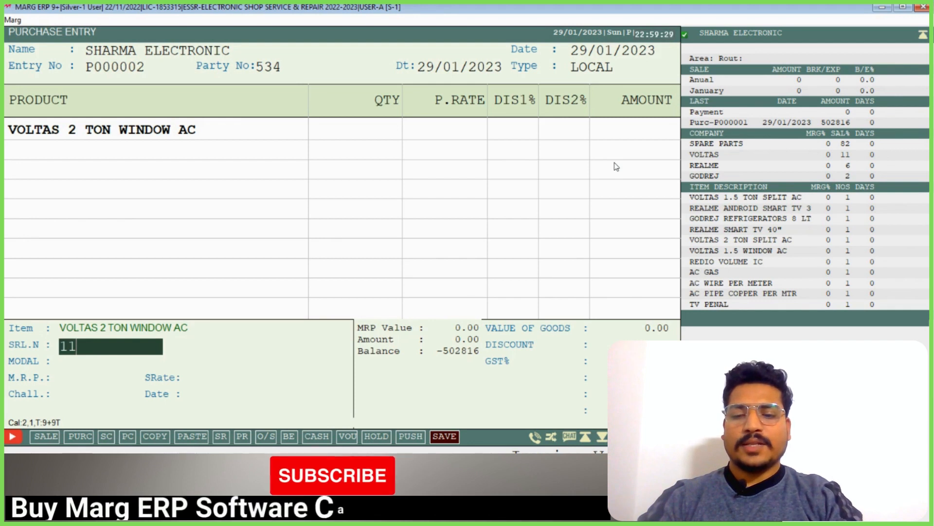
pyautogui.write('221')
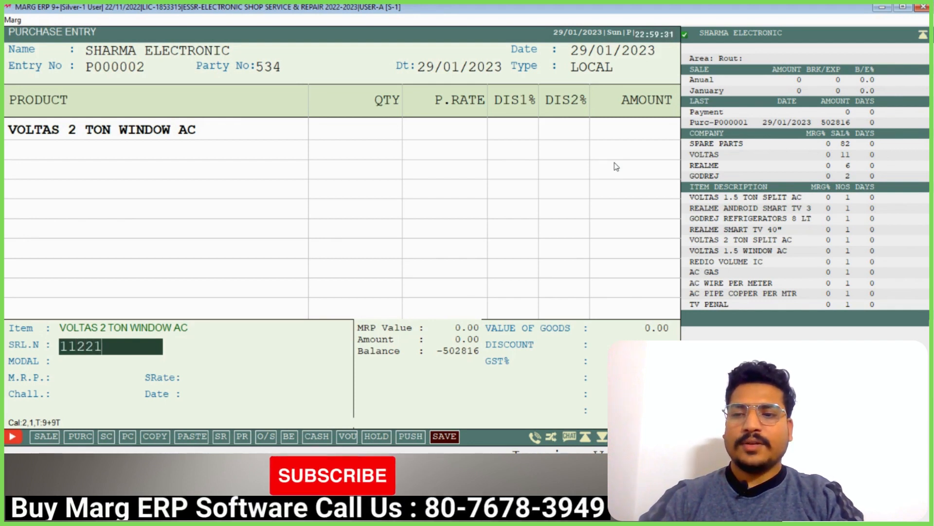
pyautogui.write('1122')
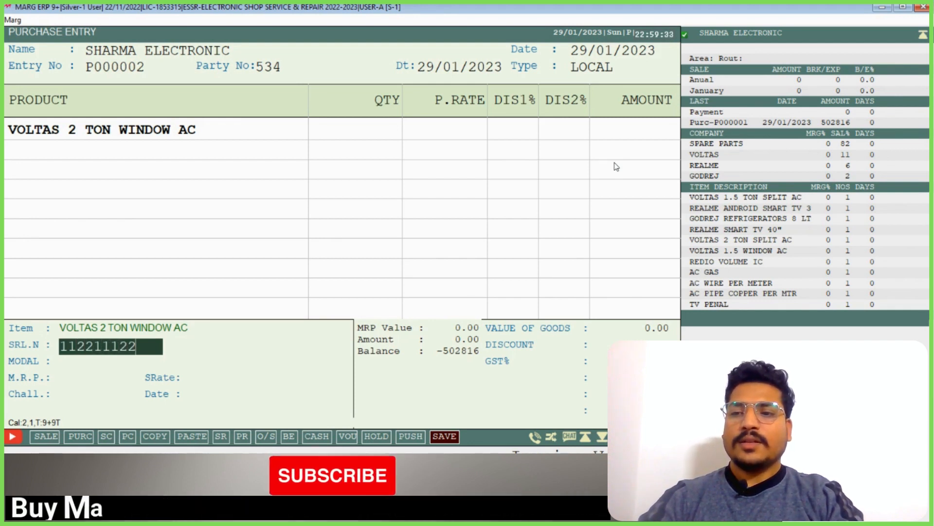
pyautogui.write('2')
pyautogui.press('Return')
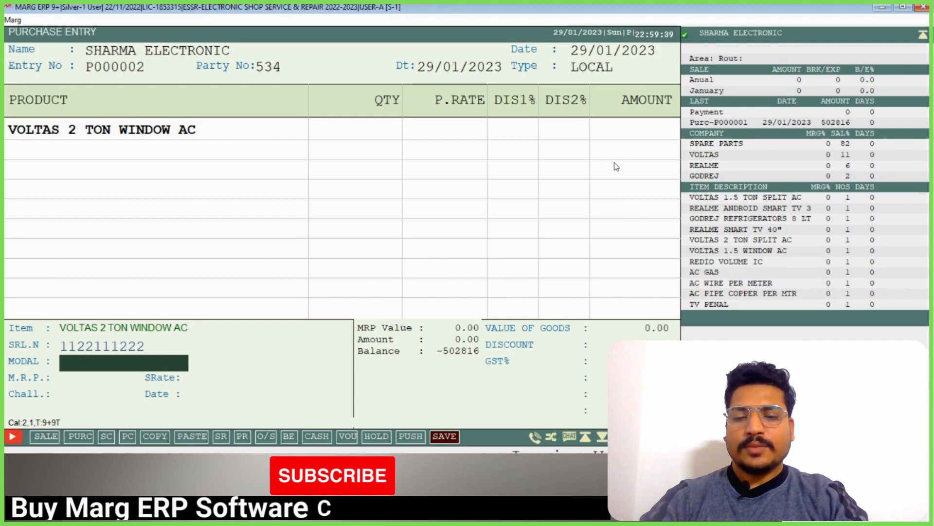
pyautogui.write('2021')
pyautogui.press('Return')
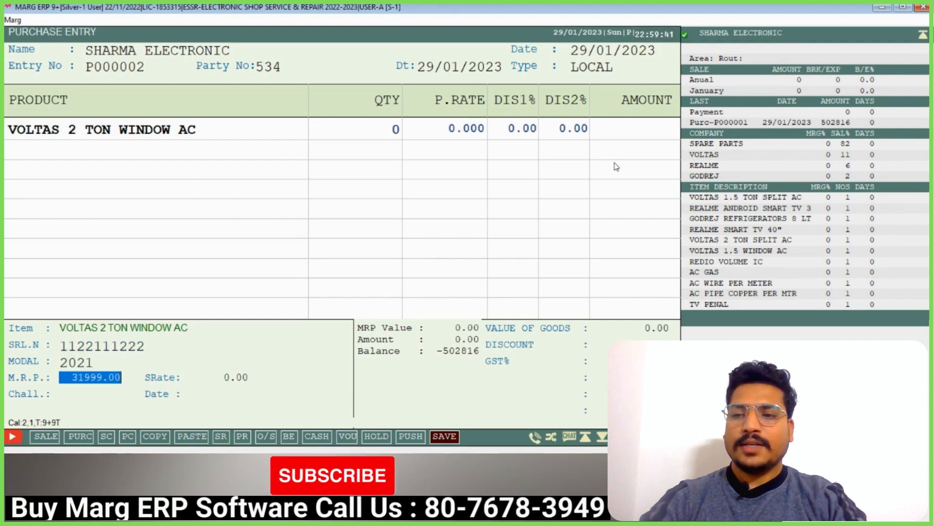
# - Keep the M.R.P. at 31999, and set the quantity to 1 and the purchase rate to 20000
pyautogui.press('Return')
pyautogui.write('1')
pyautogui.press('Return')
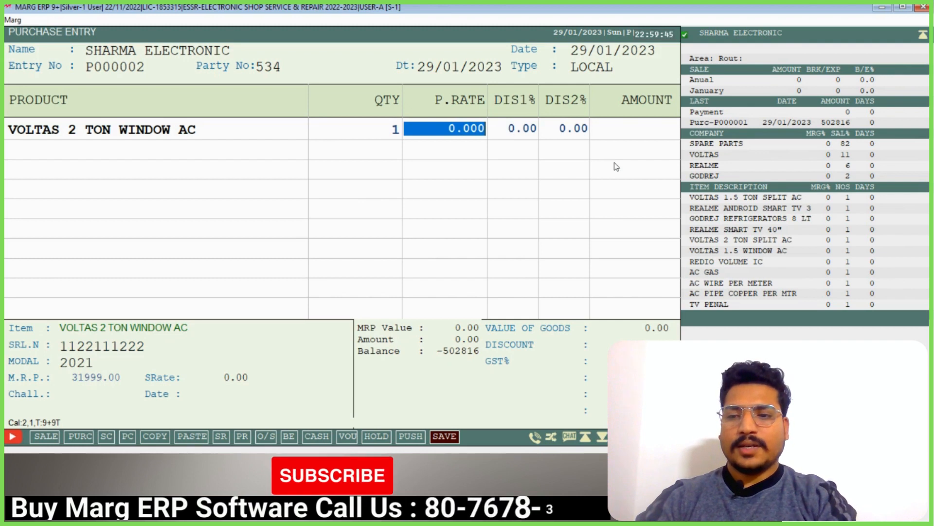
pyautogui.write('2')
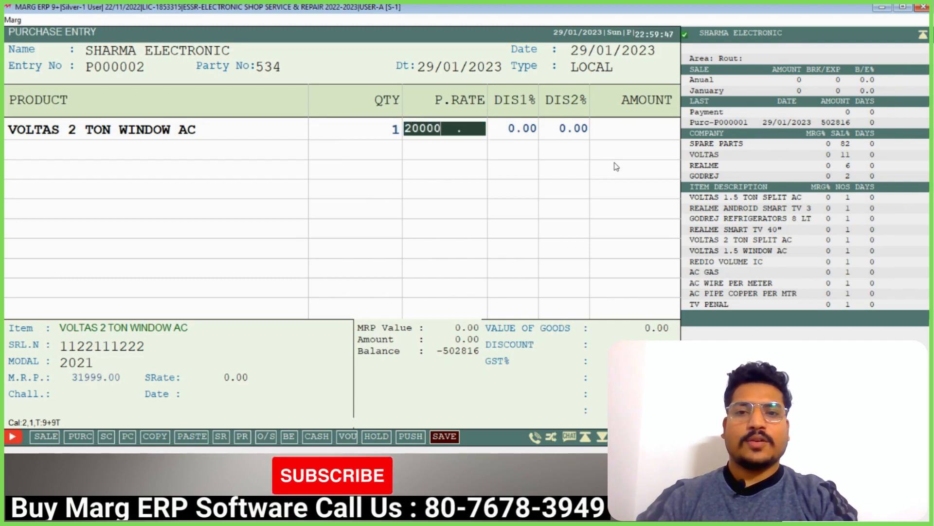
pyautogui.press('Return')
pyautogui.press('Return')
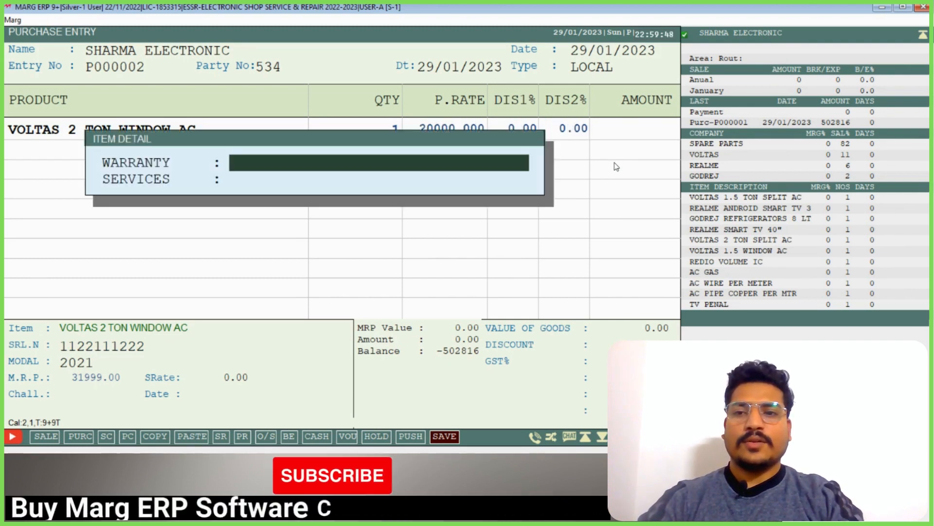
# - Leave the warranty and services details blank, and accept 9% SGST, 9% CGST and the 31999 sale rate for the item
pyautogui.press('Return')
pyautogui.press('Return')
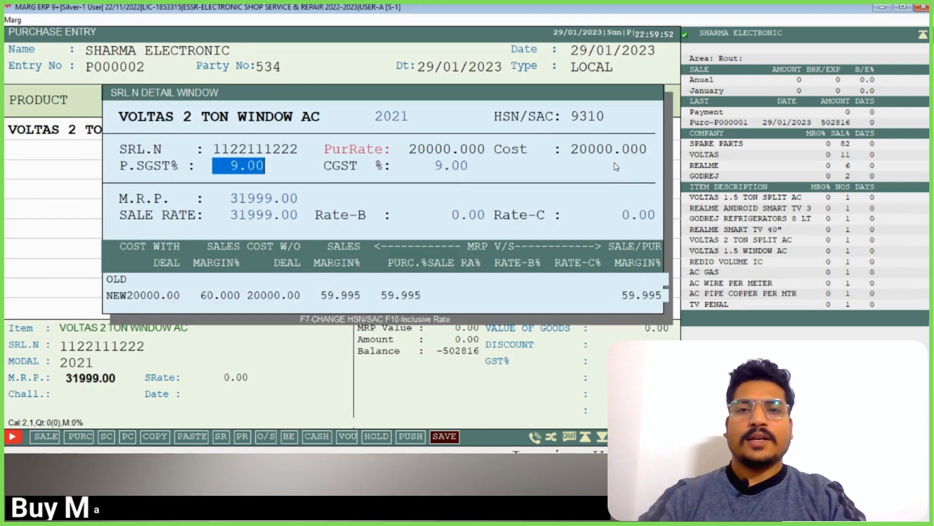
pyautogui.press('Return')
pyautogui.press('Return')
pyautogui.press('Return')
pyautogui.press('Return')
pyautogui.press('Return')
pyautogui.press('Return')
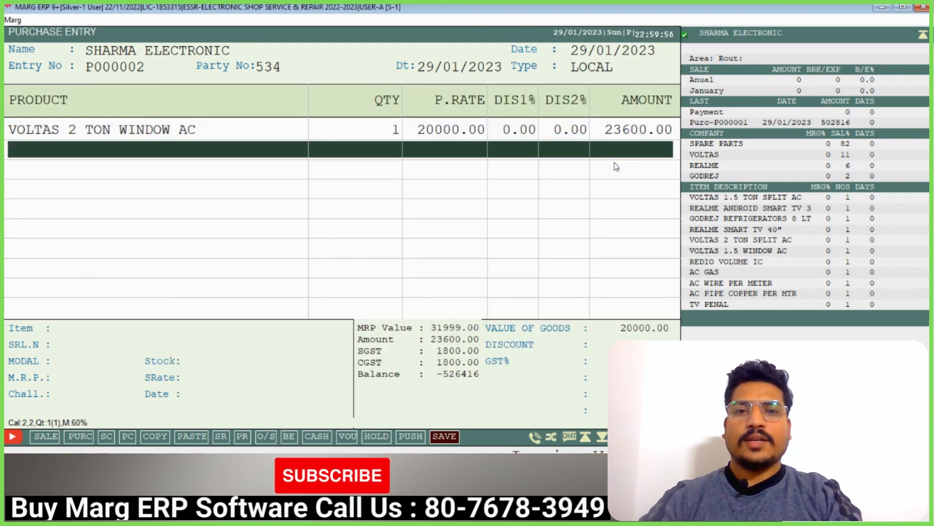
# - Save the purchase bill with no cash paid and return to the dashboard
pyautogui.press('Return')
pyautogui.press('Return')
pyautogui.press('Return')
pyautogui.press('Return')
pyautogui.press('Return')
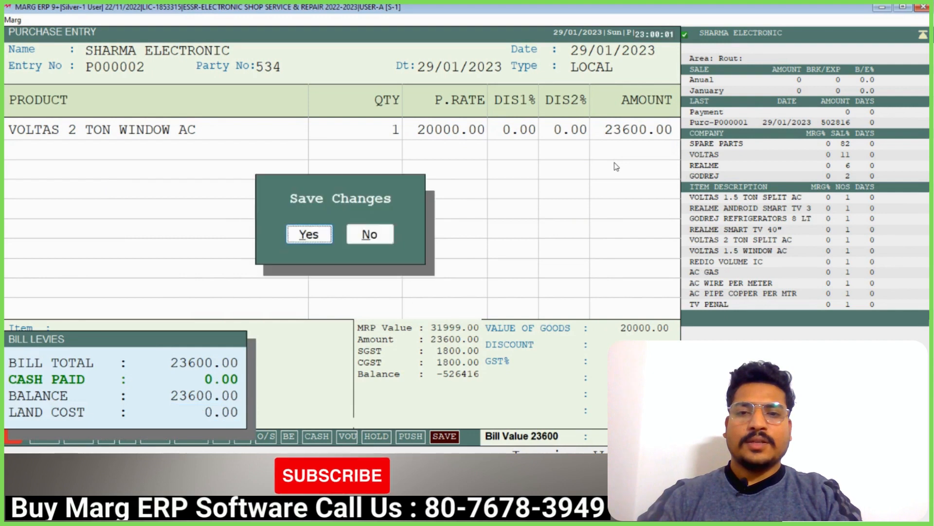
pyautogui.press('Return')
pyautogui.press('Escape')
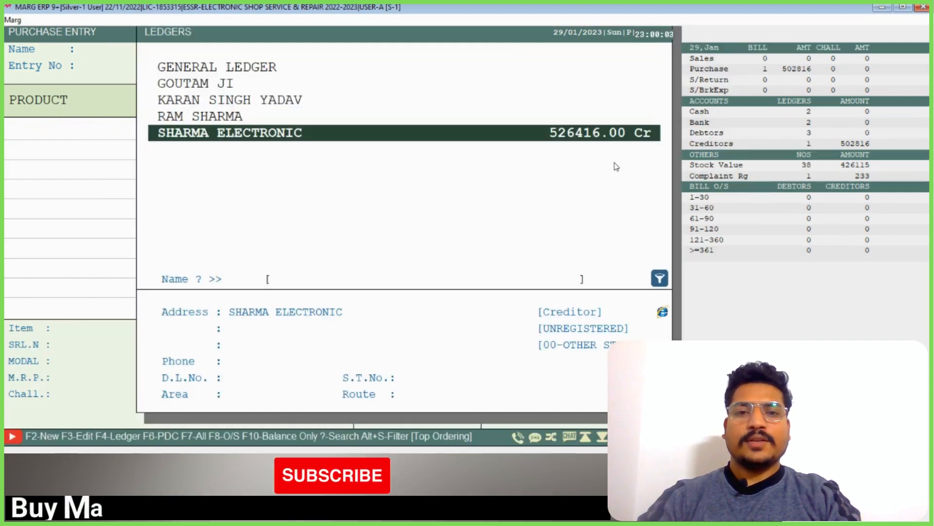
pyautogui.press('Escape')
pyautogui.press('Escape')
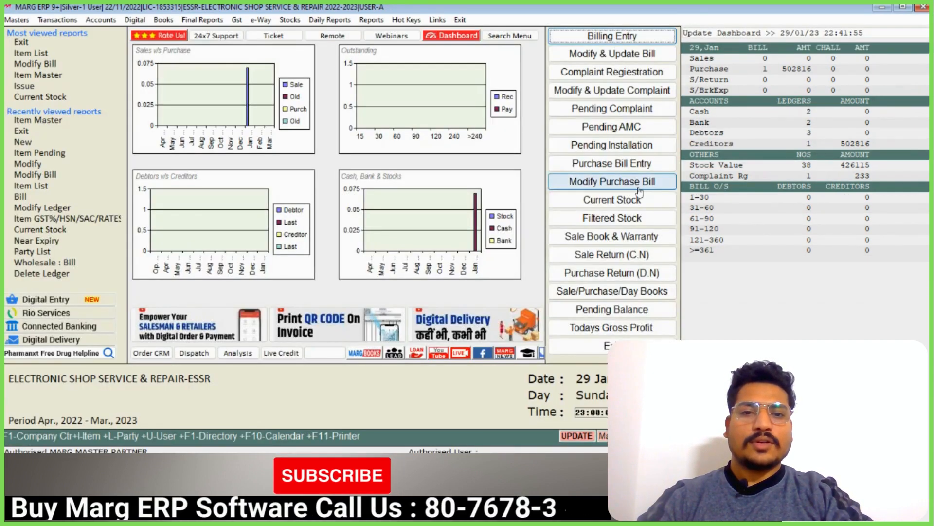
# - Check the current stock and serial number details of the VOLTAS air conditioners, and close the stock list
pyautogui.click(639, 201)
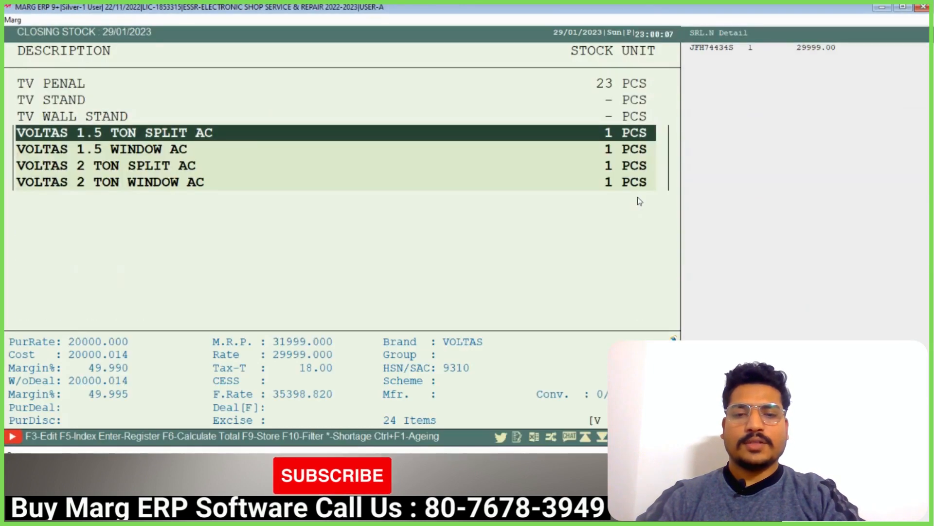
pyautogui.press('Down')
pyautogui.press('Down')
pyautogui.press('Down')
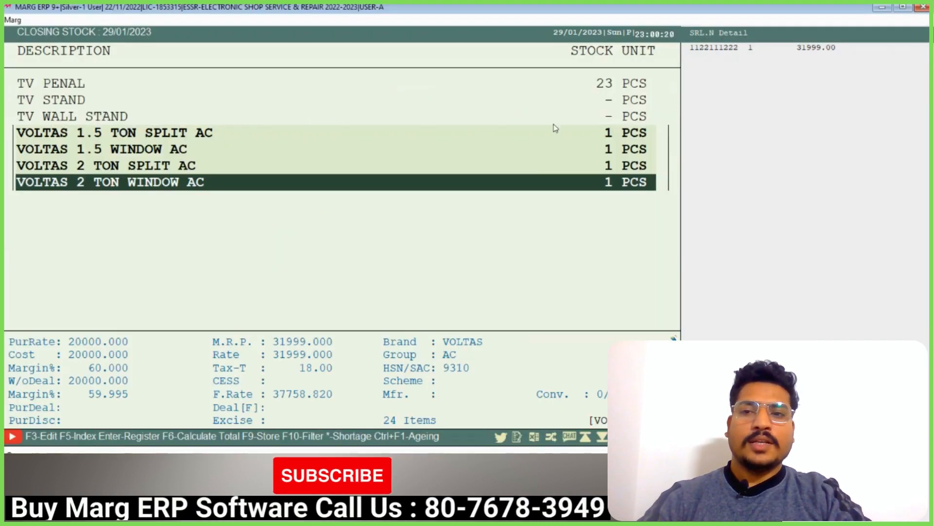
pyautogui.press('Up')
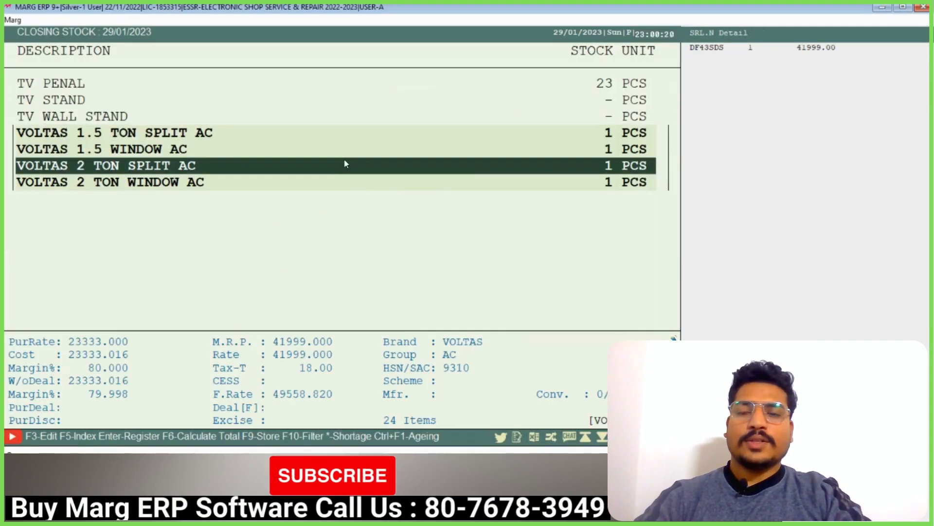
pyautogui.press('Escape')
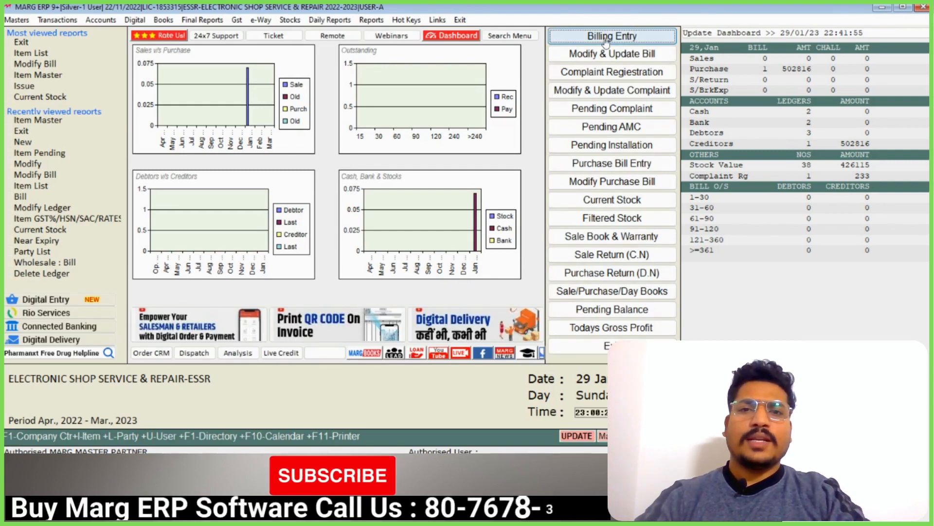
# - Start a sale bill and enter the customer's name in a new ledger under SUNDRY DEBTORS with the Bill by Bill balancing method
pyautogui.click(606, 39)
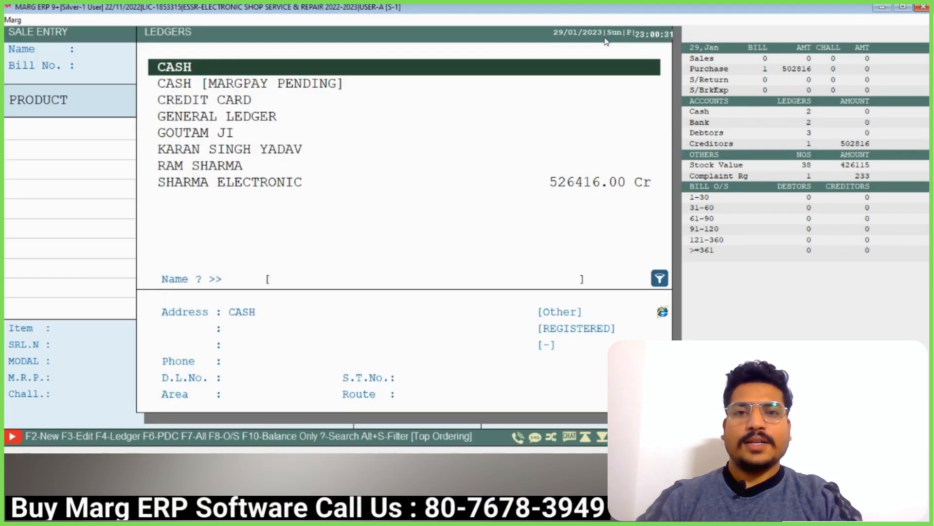
pyautogui.press('F2')
pyautogui.press('Return')
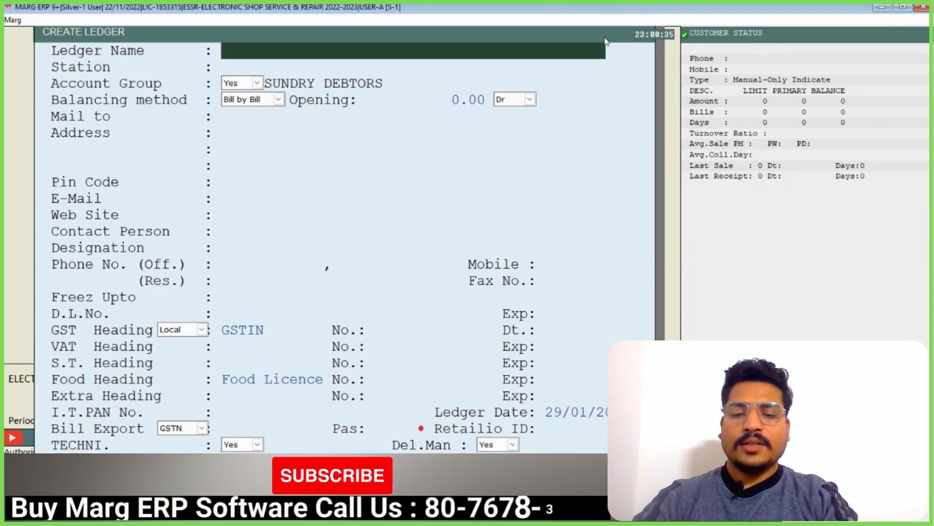
pyautogui.write('GUPTA')
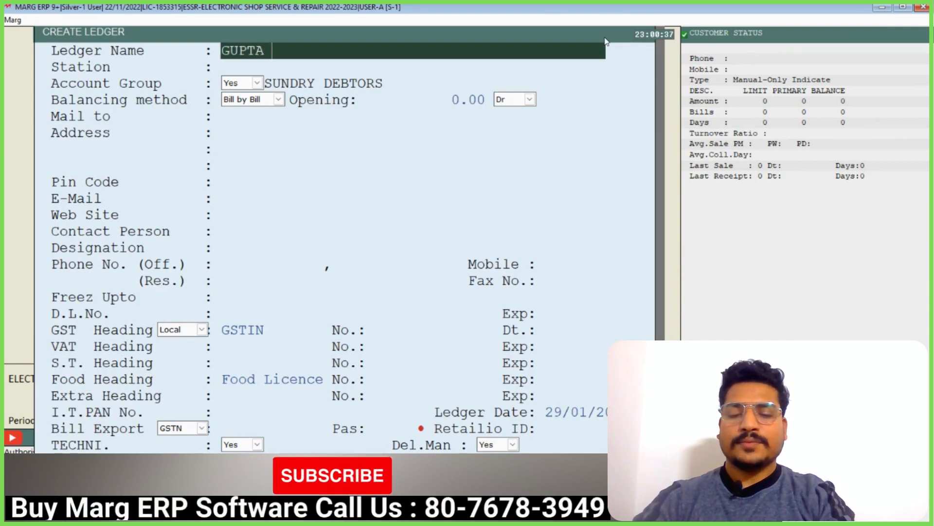
pyautogui.press('Return')
pyautogui.press('Return')
pyautogui.press('Return')
pyautogui.press('Return')
pyautogui.press('Return')
pyautogui.press('Return')
pyautogui.press('Return')
pyautogui.press('Return')
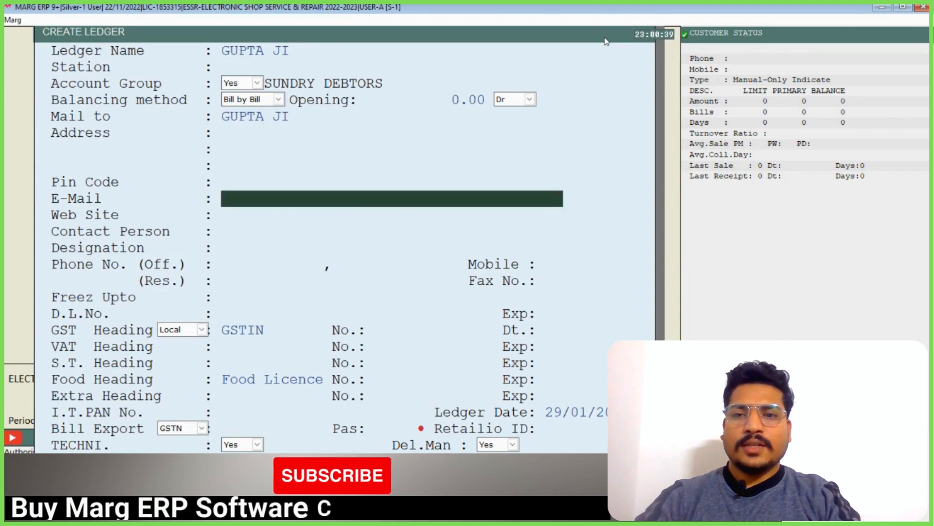
# - Leave the address, contact and tax number details blank, save the new customer ledger and skip its extra details
pyautogui.press('Up')
pyautogui.press('Up')
pyautogui.press('Up')
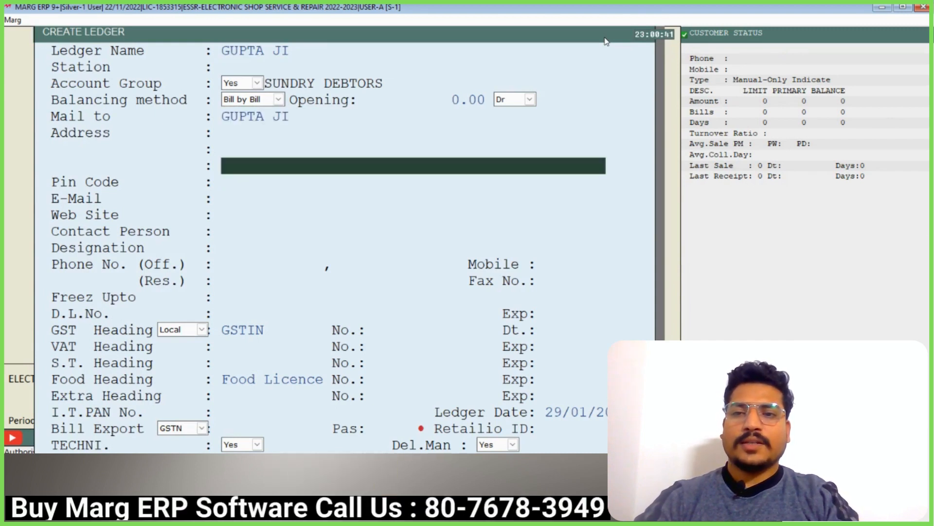
pyautogui.press('Down')
pyautogui.press('Return')
pyautogui.press('Return')
pyautogui.press('Return')
pyautogui.press('Return')
pyautogui.press('Return')
pyautogui.press('Return')
pyautogui.press('Return')
pyautogui.press('Return')
pyautogui.press('Return')
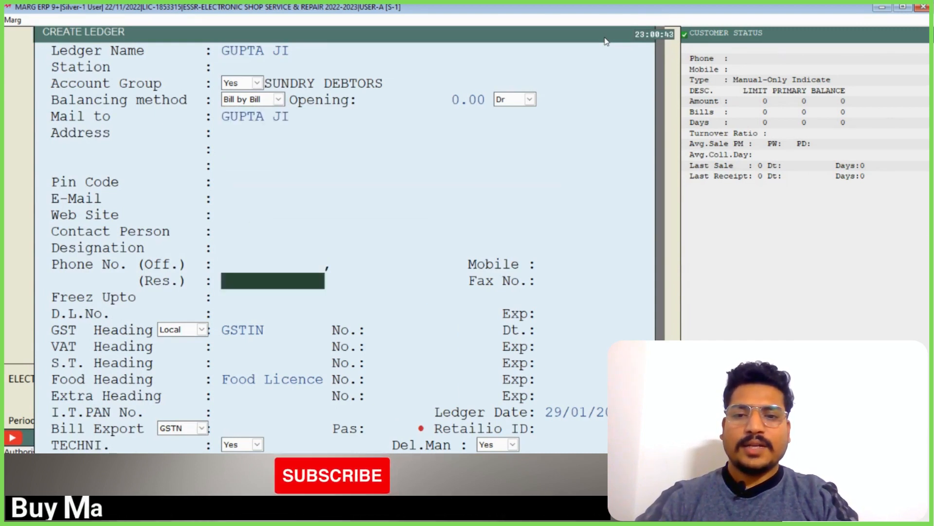
pyautogui.press('Return')
pyautogui.press('Return')
pyautogui.press('Return')
pyautogui.press('Return')
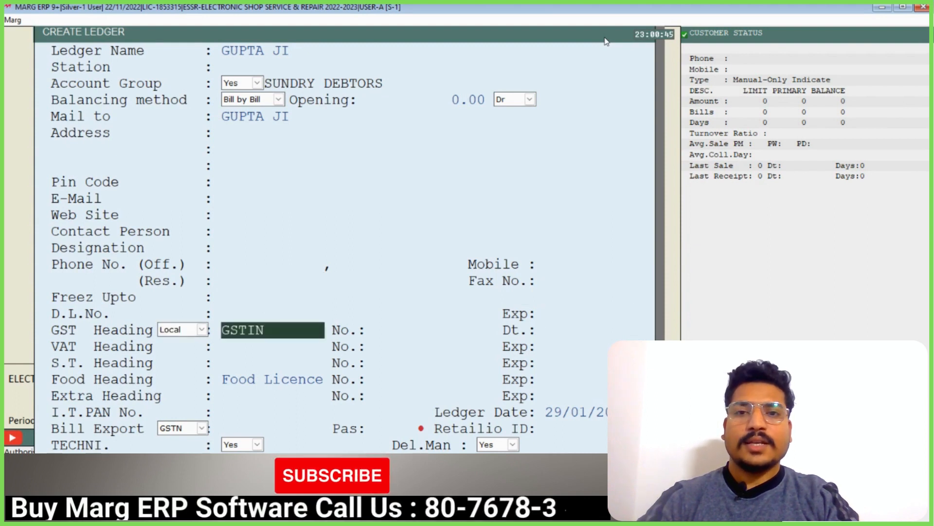
pyautogui.press('pagedown')
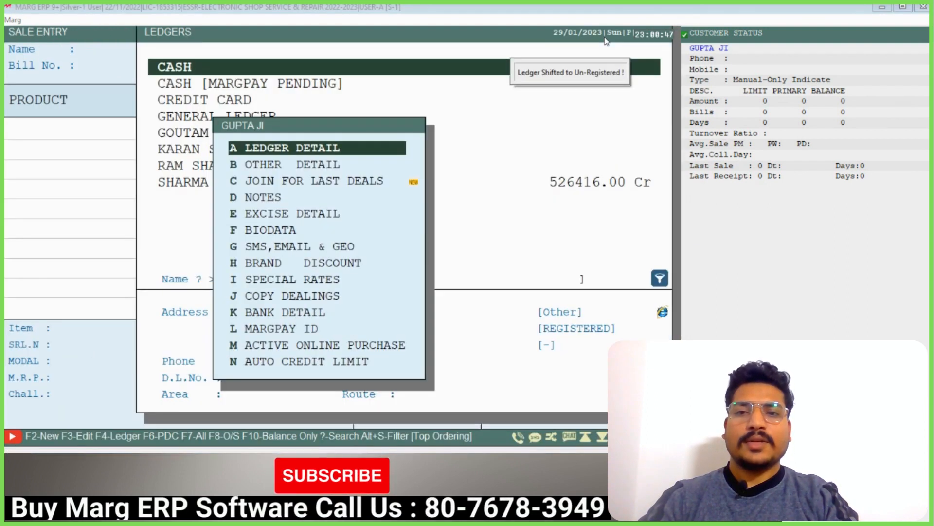
pyautogui.press('Escape')
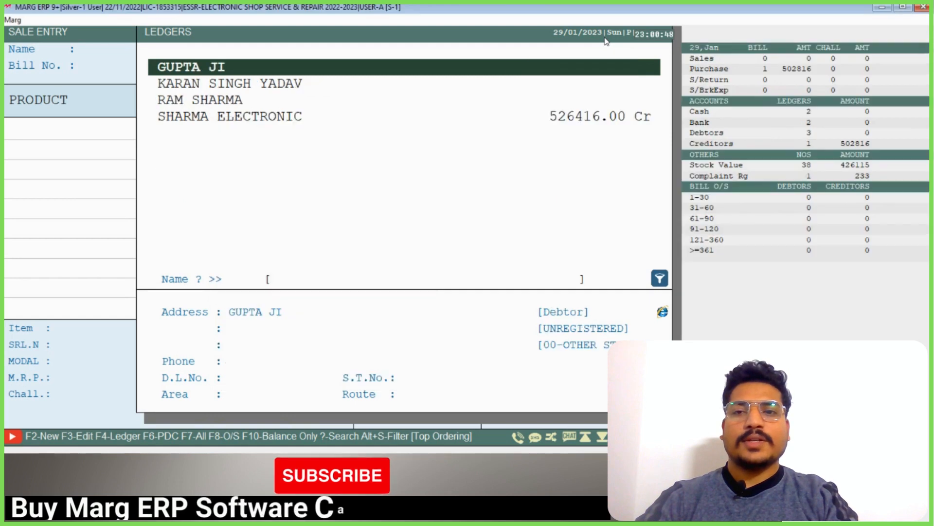
# - Select the newly created customer for the sale bill and keep the date 29/01/2023
pyautogui.press('Up')
pyautogui.press('Down')
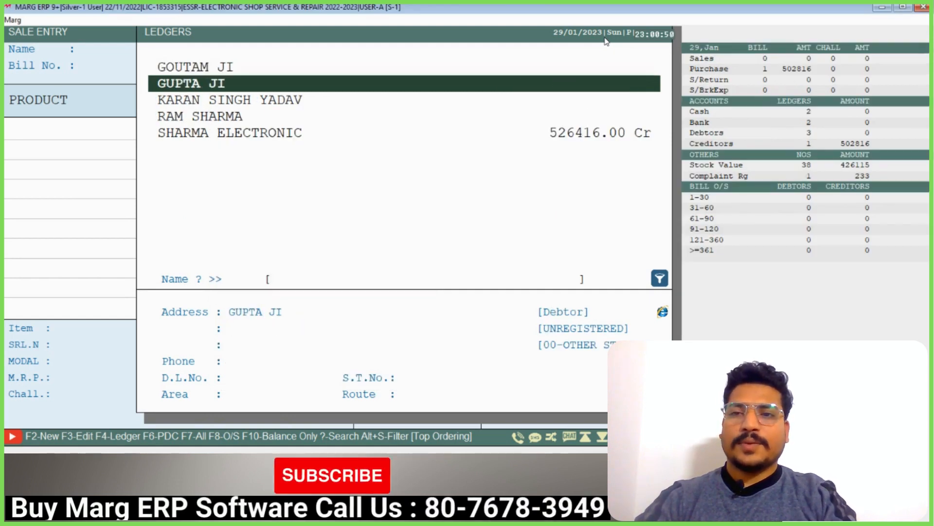
pyautogui.press('Return')
pyautogui.press('Return')
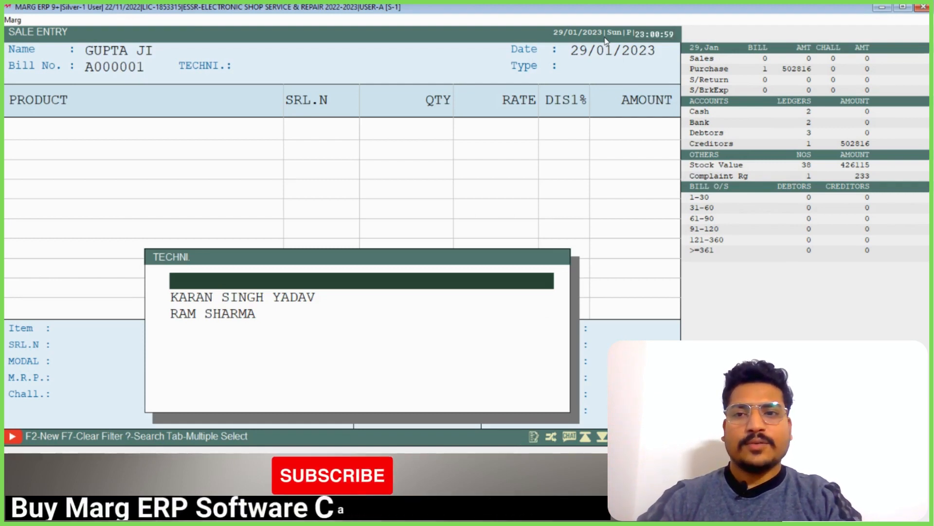
# - Assign the second listed technician to the sale bill, keep the type LOCAL and open the item selection
pyautogui.press('Down')
pyautogui.press('Down')
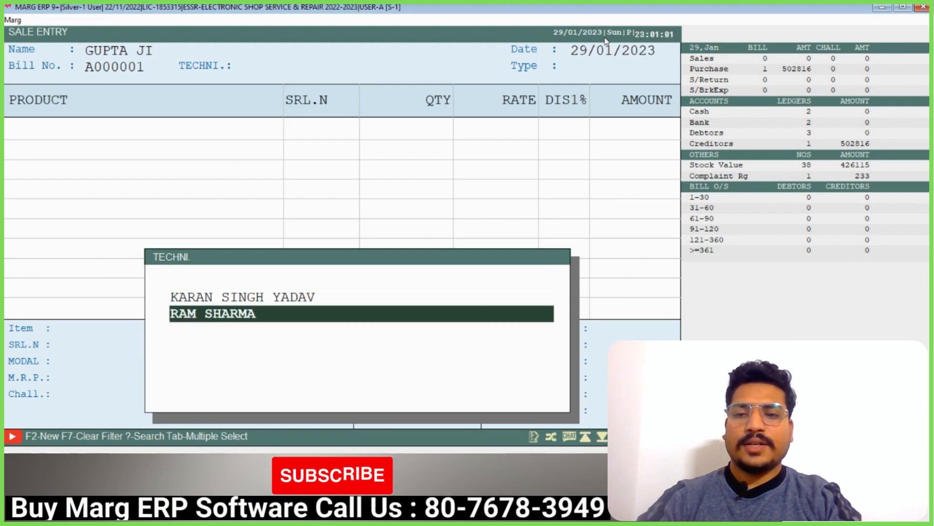
pyautogui.press('Return')
pyautogui.press('Return')
pyautogui.press('Return')
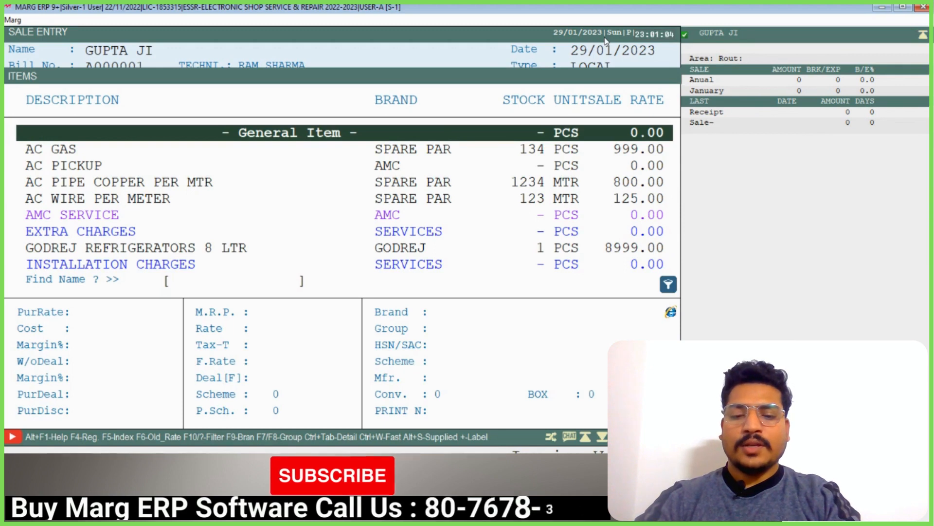
# - Add the VOLTAS 2 TON WINDOW AC to the sale bill with a quantity of 1
pyautogui.write('V')
pyautogui.press('Down')
pyautogui.press('Down')
pyautogui.press('Down')
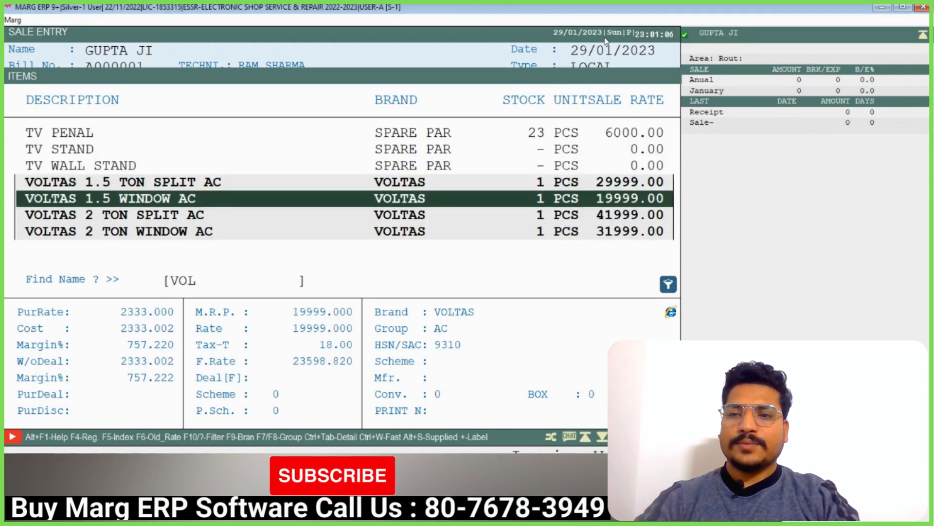
pyautogui.press('Return')
pyautogui.press('Return')
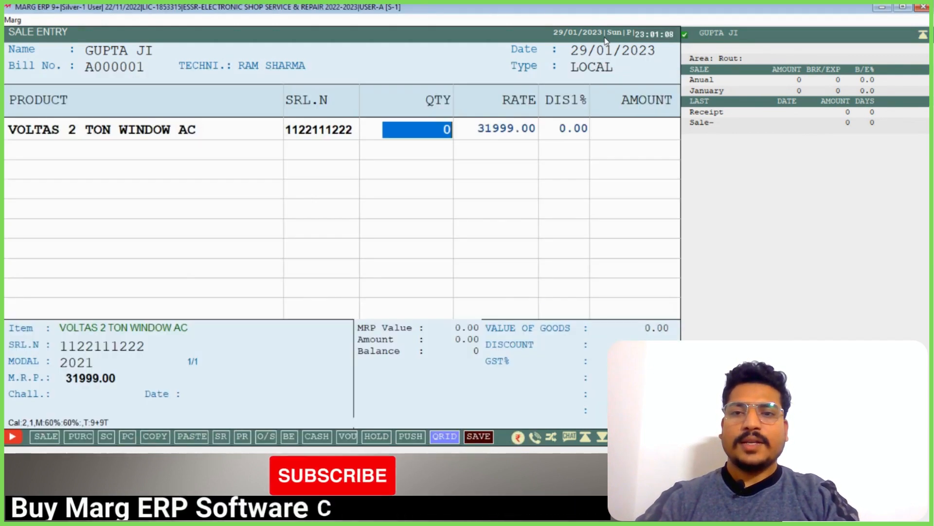
pyautogui.write('1')
pyautogui.press('Return')
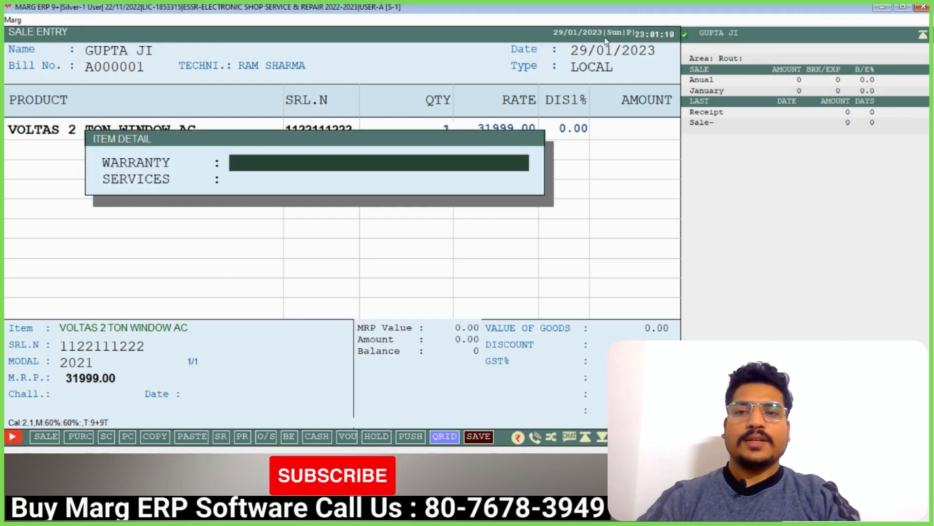
# - Enter the AC's warranty as 1 YEAR and services as 3 SERVICE FREE, and set the delivery's Installation option to Yes
pyautogui.write('1')
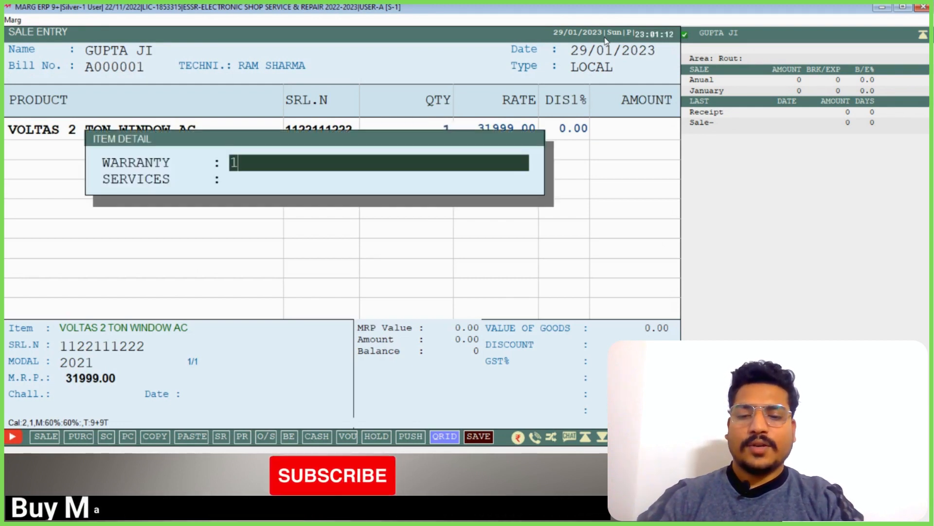
pyautogui.write(' YEAR')
pyautogui.press('Return')
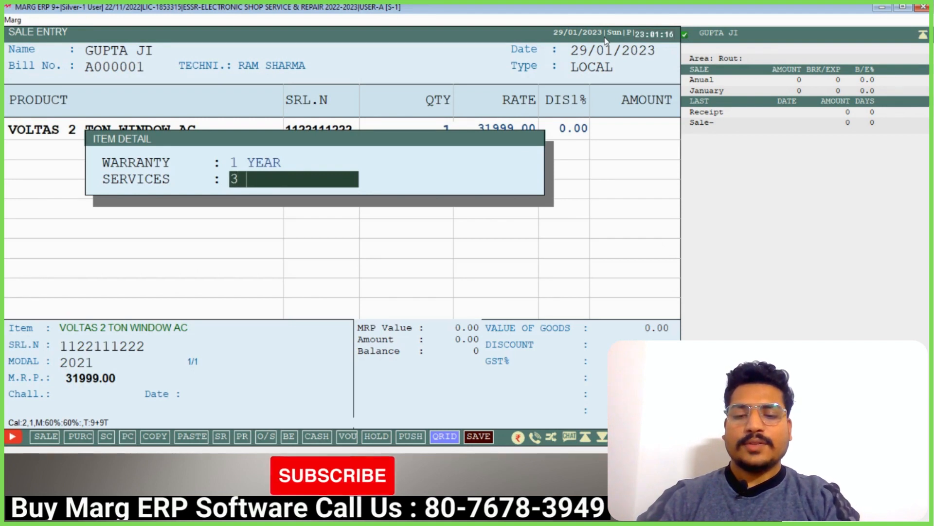
pyautogui.write('3 SERVICE')
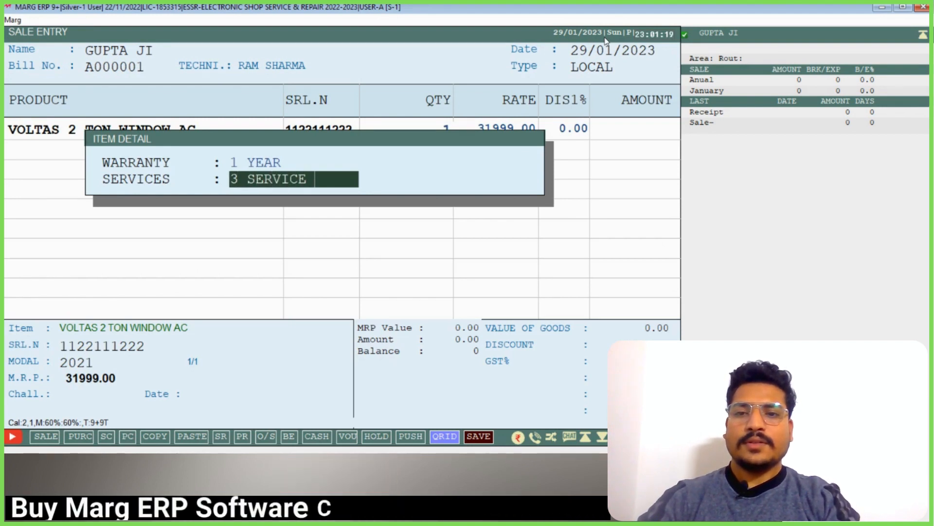
pyautogui.write(' FREE')
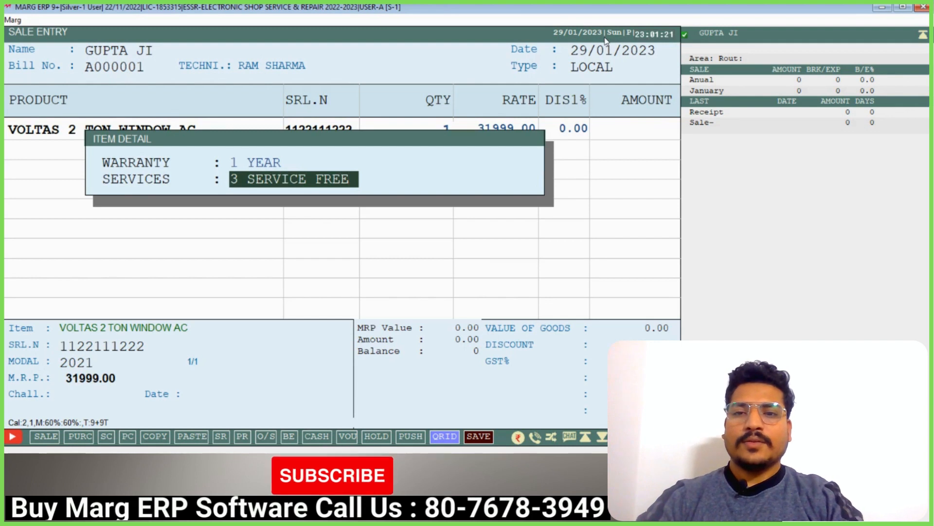
pyautogui.press('Return')
pyautogui.press('Return')
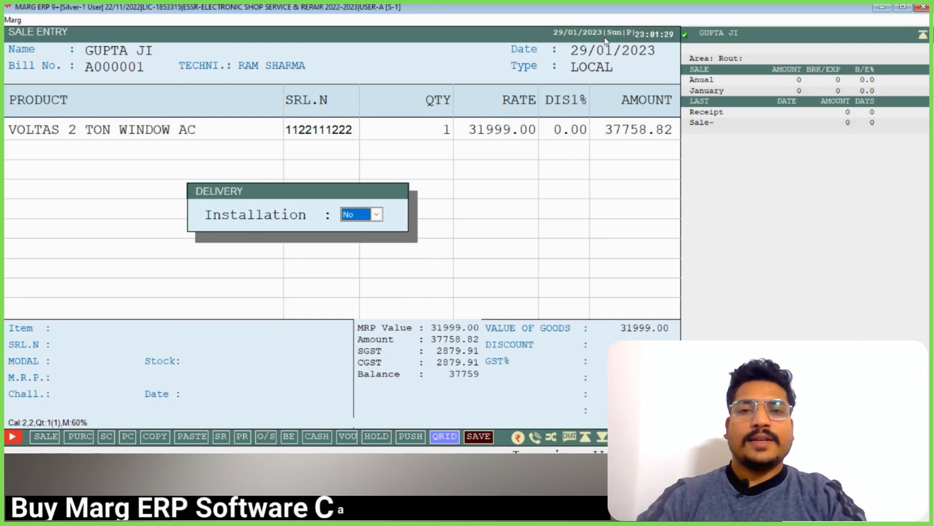
pyautogui.press('y')
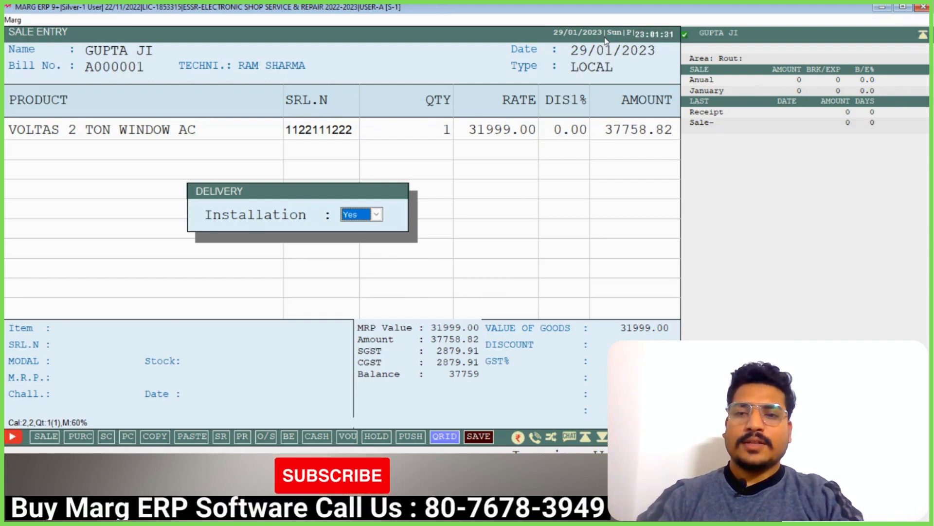
pyautogui.press('Return')
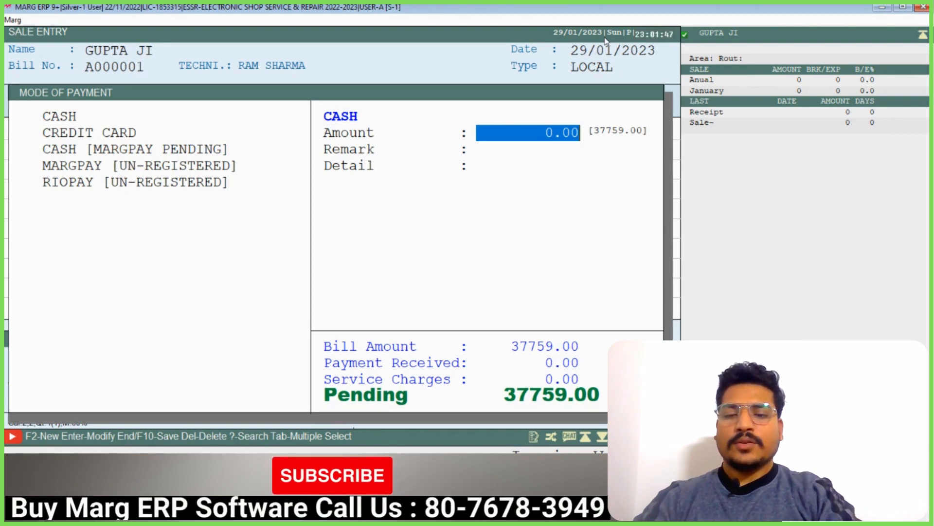
# - Record a cash payment of 37759 against the sale bill and save it
pyautogui.write('37759')
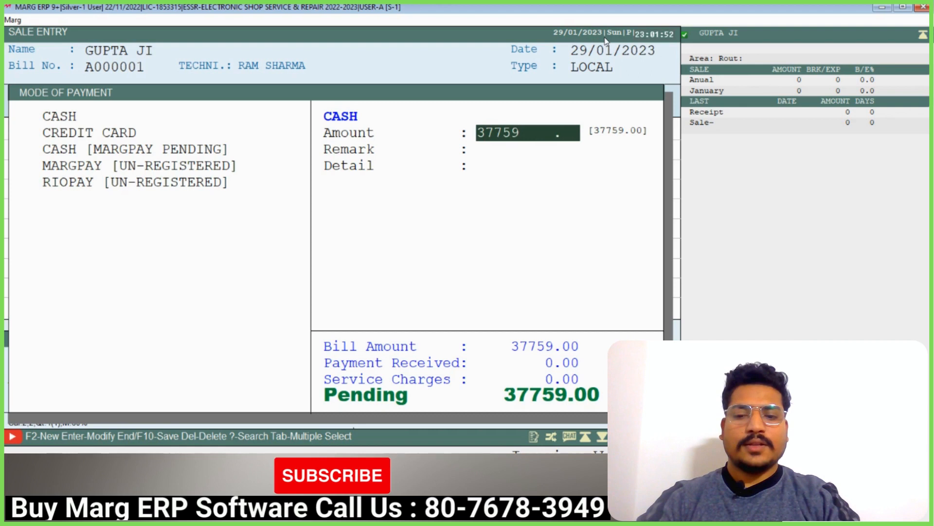
pyautogui.press('Return')
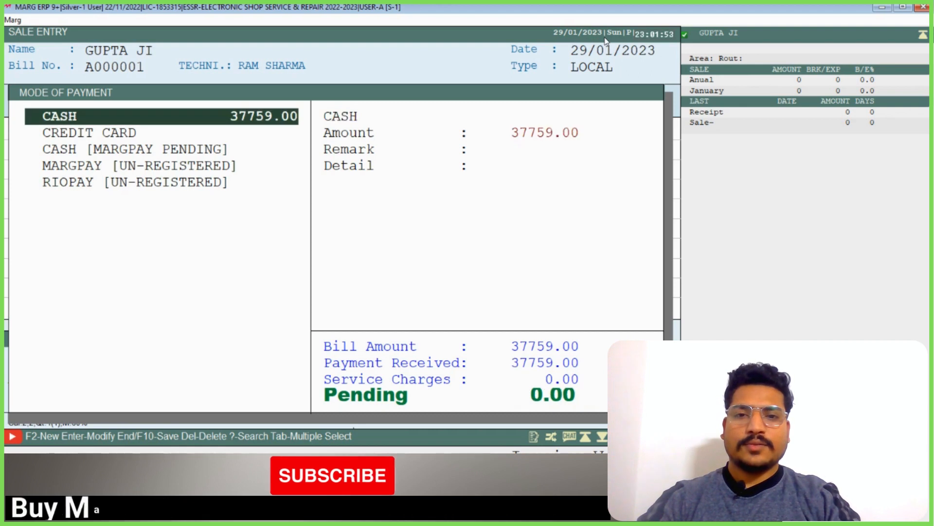
pyautogui.press('End')
pyautogui.press('Return')
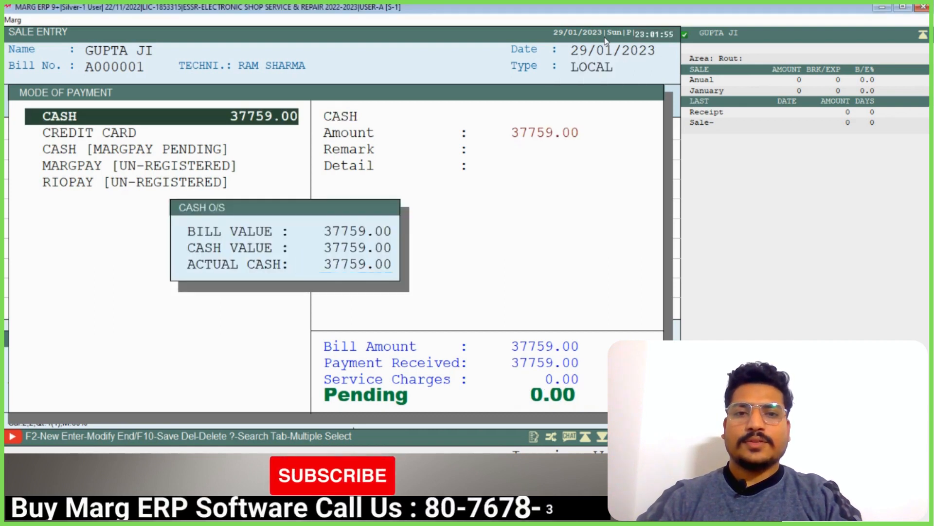
# - Preview the bill's GST invoice down to its totals and terms, close the preview and leave sale entry
pyautogui.press('1')
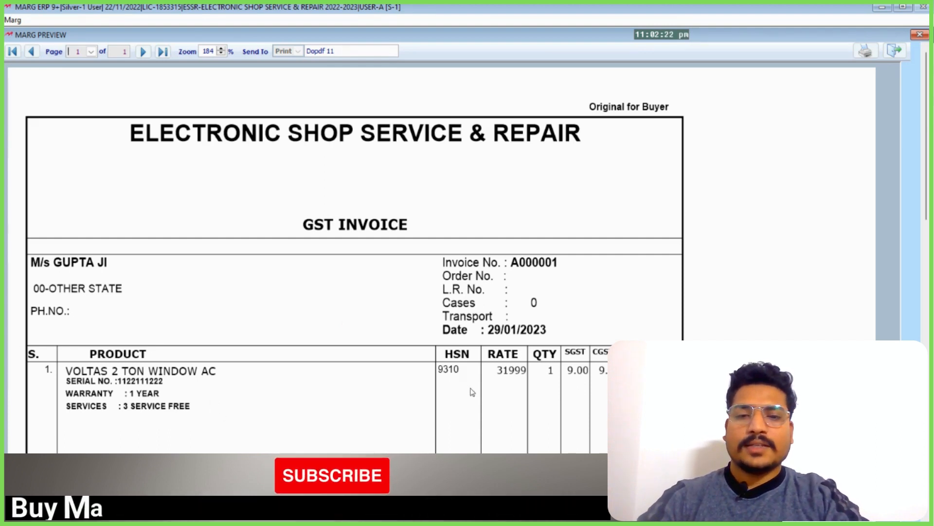
pyautogui.moveTo(924, 106); pyautogui.dragTo(927, 263)
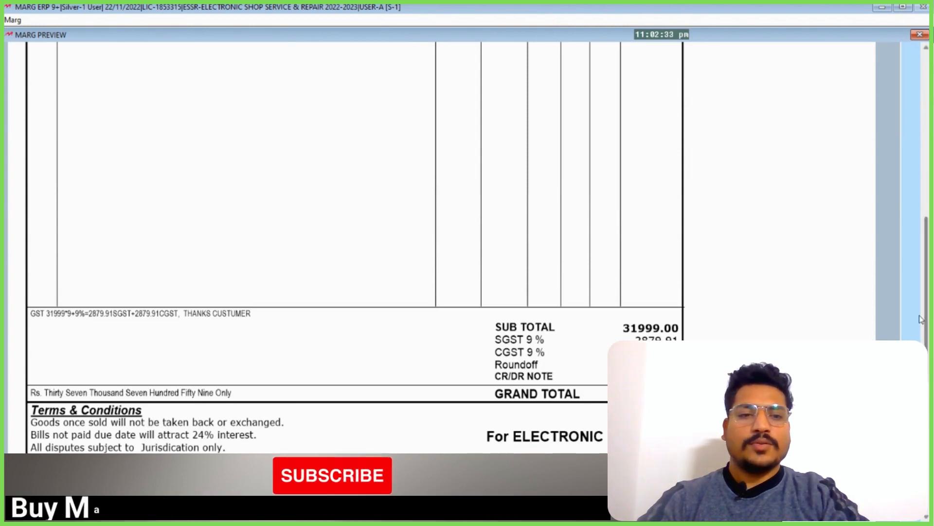
pyautogui.moveTo(926, 315); pyautogui.dragTo(927, 157)
pyautogui.press('Escape')
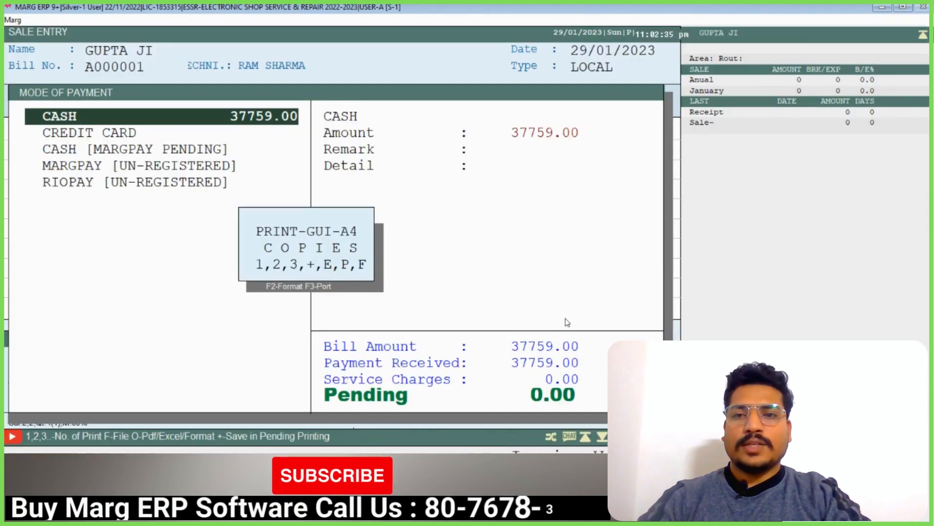
pyautogui.press('Escape')
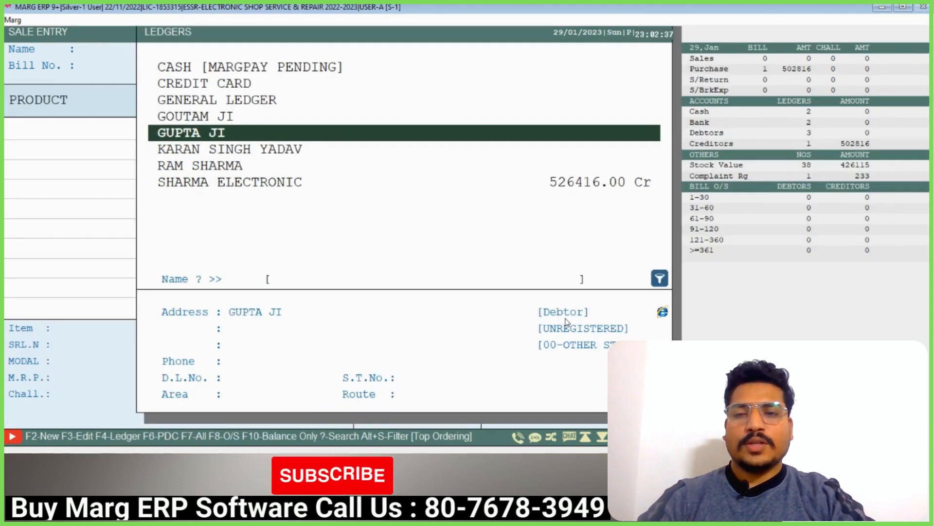
pyautogui.press('Escape')
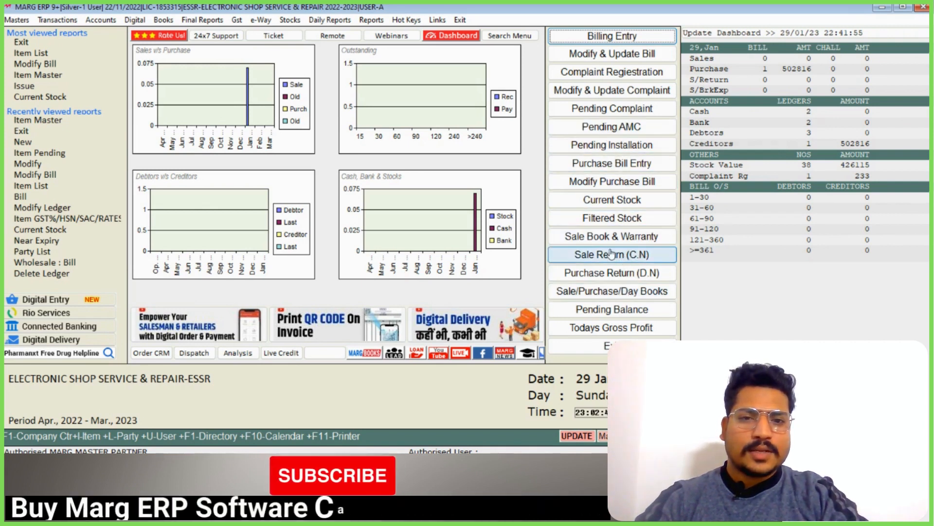
# - Open the Sale Book & Warranty report and set its period from 01/04/2022 to 29/01/2023, keeping the other options at their defaults
pyautogui.click(622, 237)
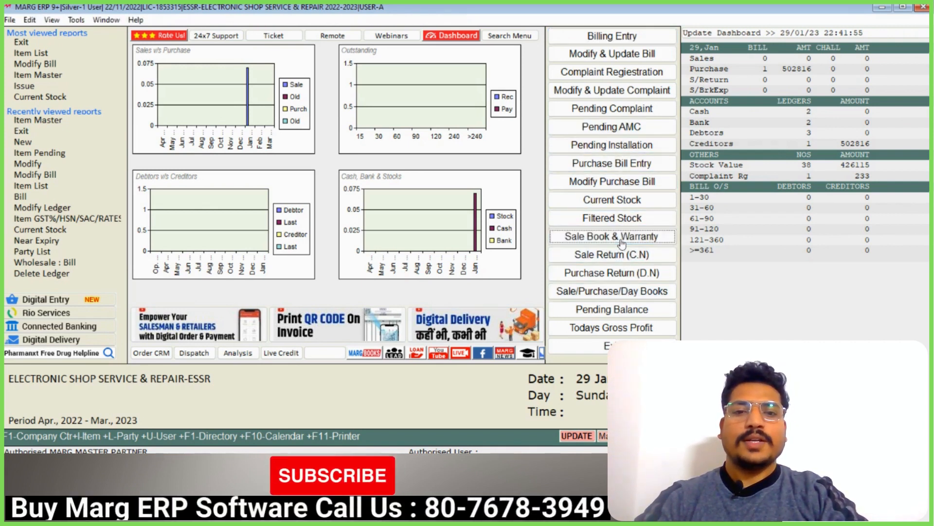
pyautogui.press('Return')
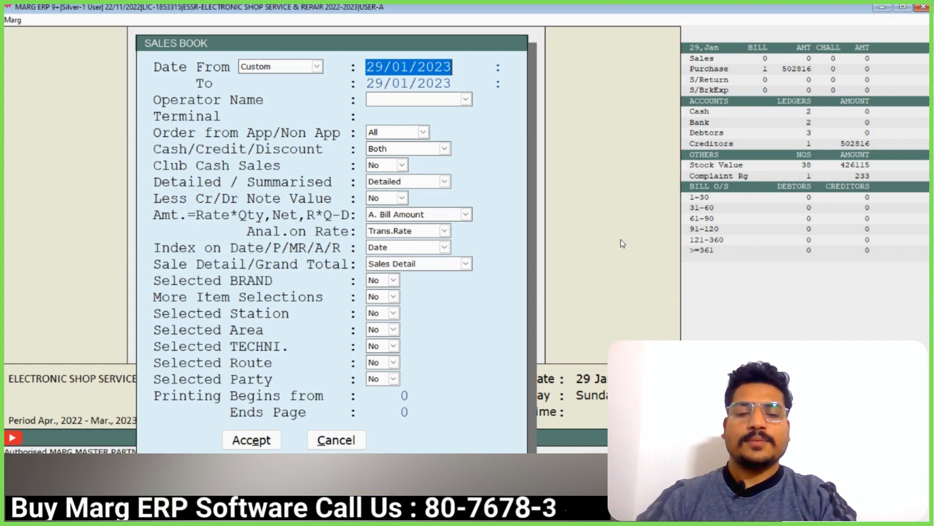
pyautogui.write('01/04')
pyautogui.press('Return')
pyautogui.press('Return')
pyautogui.press('Return')
pyautogui.press('Return')
pyautogui.press('Return')
pyautogui.press('Return')
pyautogui.press('Return')
pyautogui.press('Return')
pyautogui.press('Return')
pyautogui.press('Return')
pyautogui.press('Return')
pyautogui.press('Return')
pyautogui.press('Return')
pyautogui.press('Return')
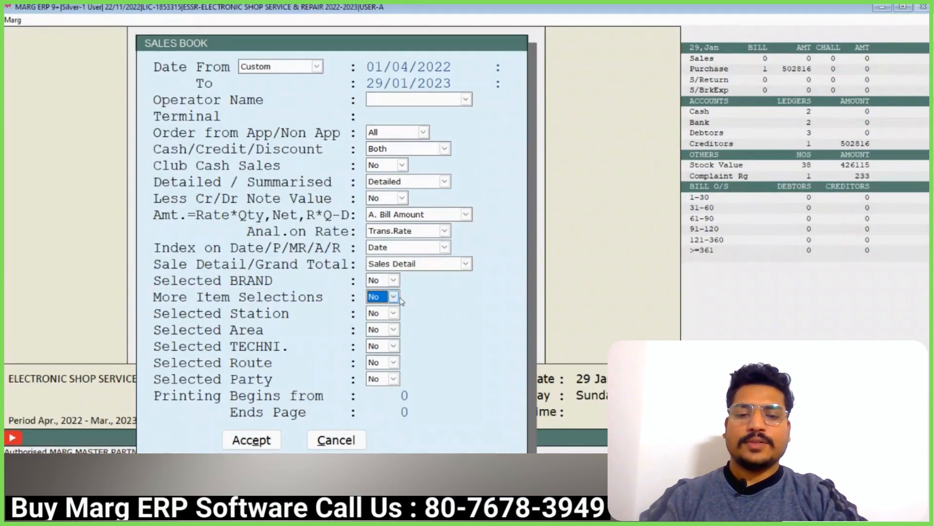
# - Enable More Item Selections for the sales book and enter 112211122 as the start of the serial number
pyautogui.press('y')
pyautogui.press('Return')
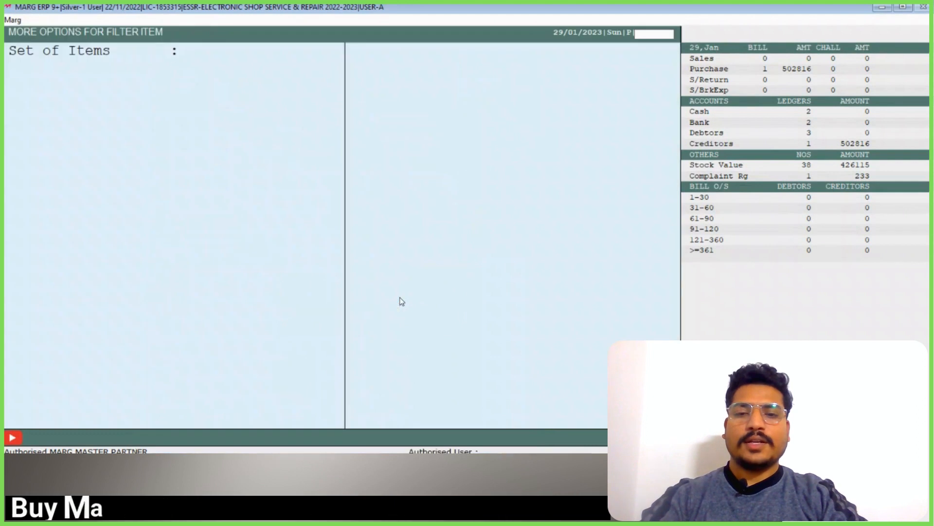
pyautogui.press('Return')
pyautogui.press('Return')
pyautogui.press('Return')
pyautogui.press('Return')
pyautogui.press('Return')
pyautogui.press('Return')
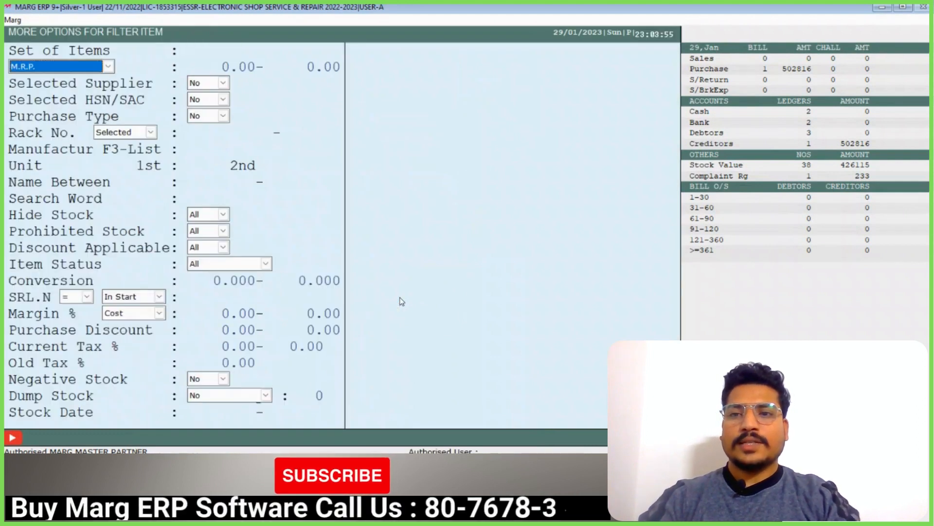
pyautogui.press('Return')
pyautogui.press('Return')
pyautogui.press('Return')
pyautogui.press('Return')
pyautogui.press('Return')
pyautogui.press('Return')
pyautogui.press('Return')
pyautogui.press('Return')
pyautogui.press('Return')
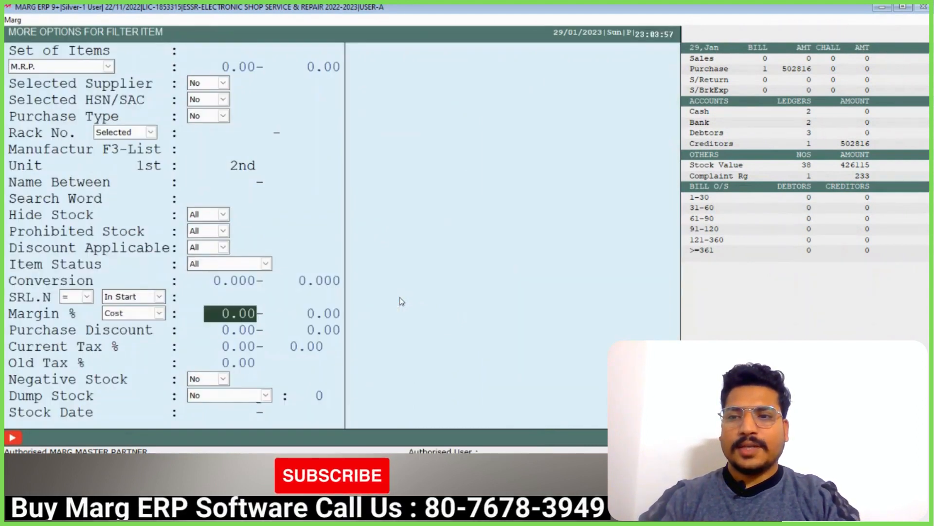
pyautogui.press('Up')
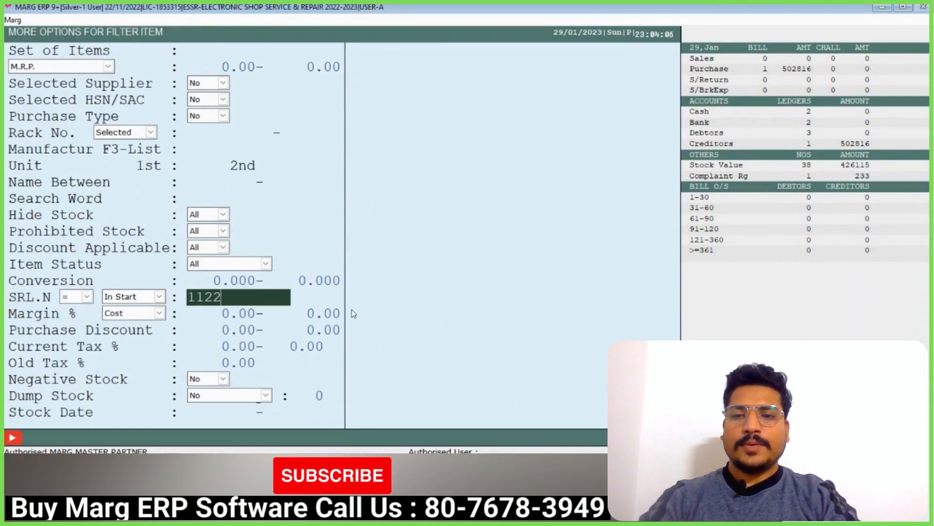
pyautogui.write('11122')
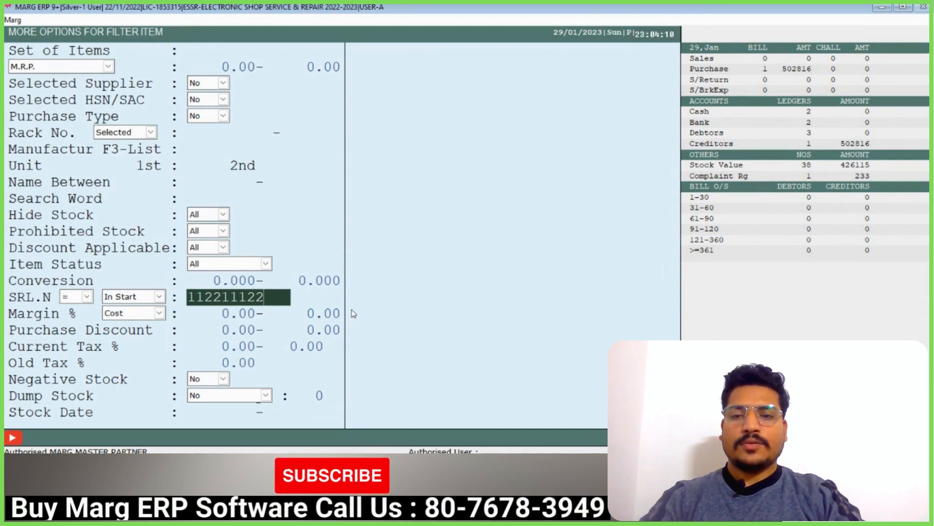
pyautogui.press('Escape')
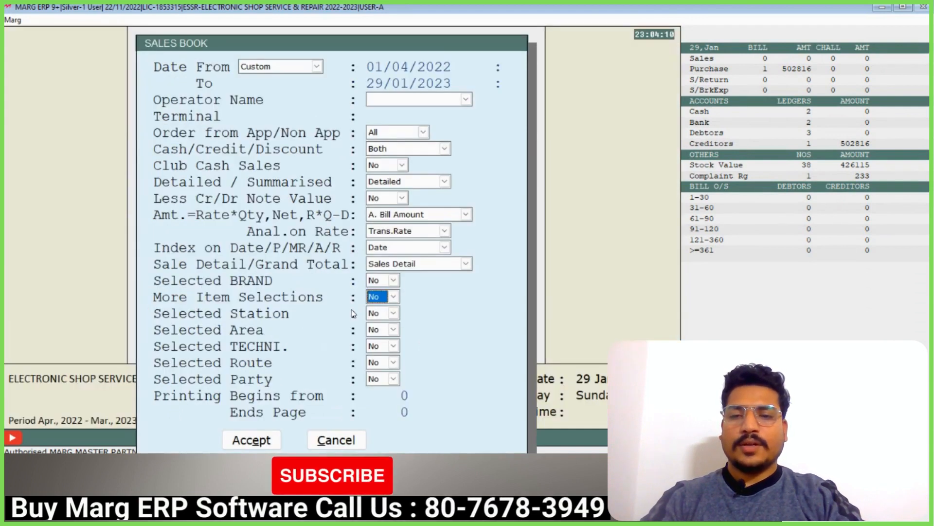
# - Generate the sales book with the remaining options unchanged and open the listed bill dated 29/01
pyautogui.press('Return')
pyautogui.press('Return')
pyautogui.press('Return')
pyautogui.press('Return')
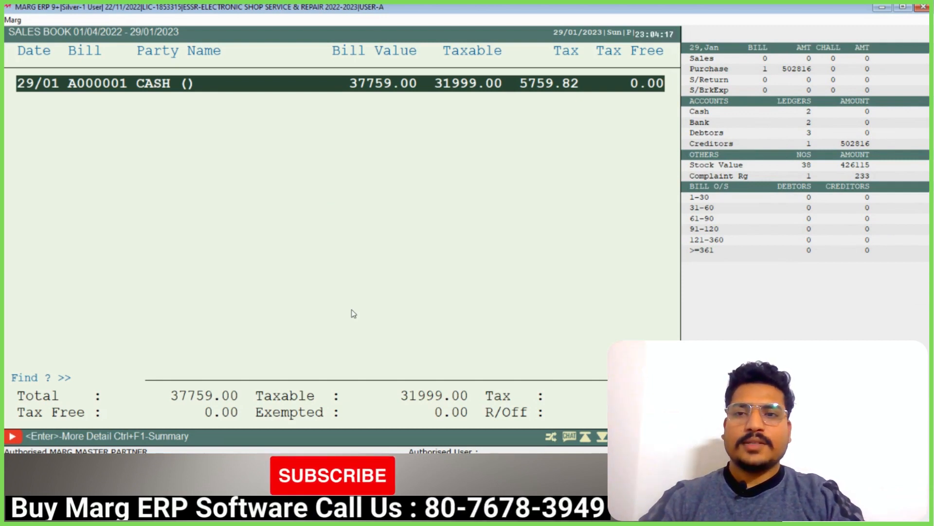
pyautogui.press('Return')
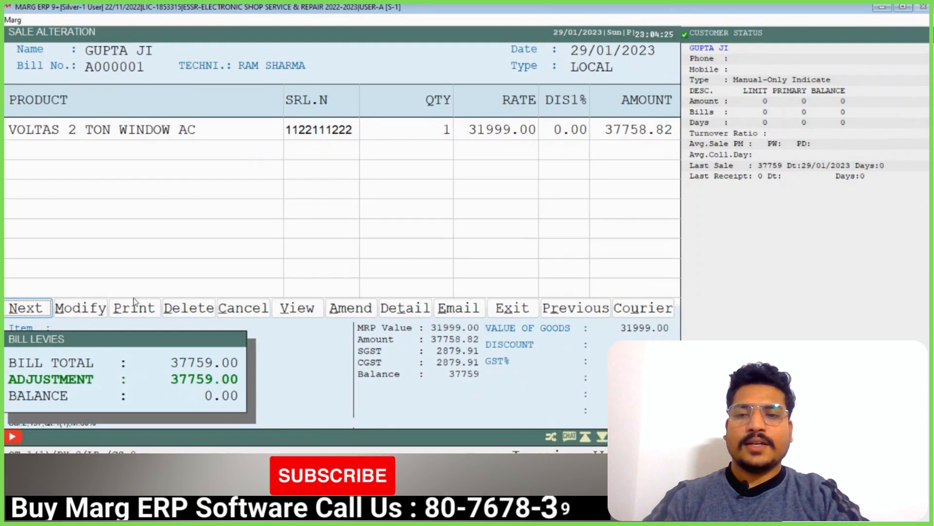
# - Preview the opened bill's invoice to check its warranty and service details, and return to the main dashboard
pyautogui.click(130, 311)
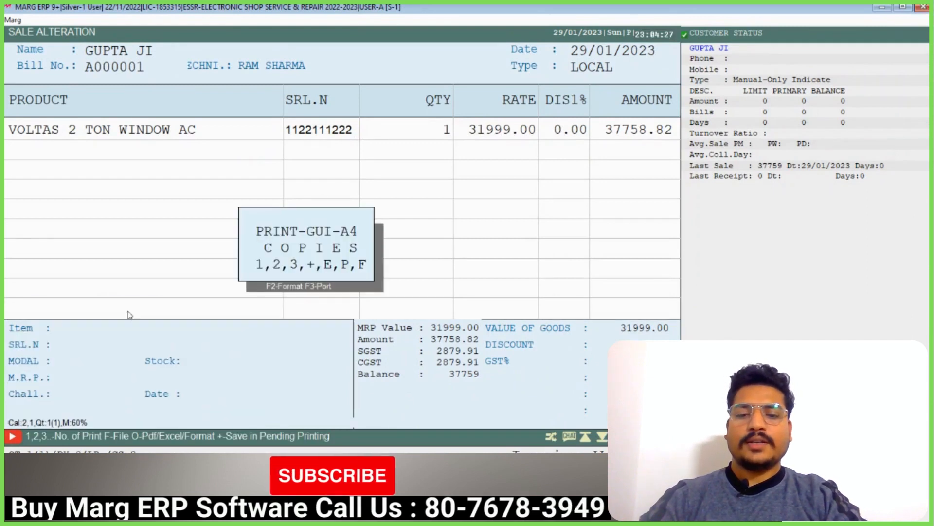
pyautogui.press('p')
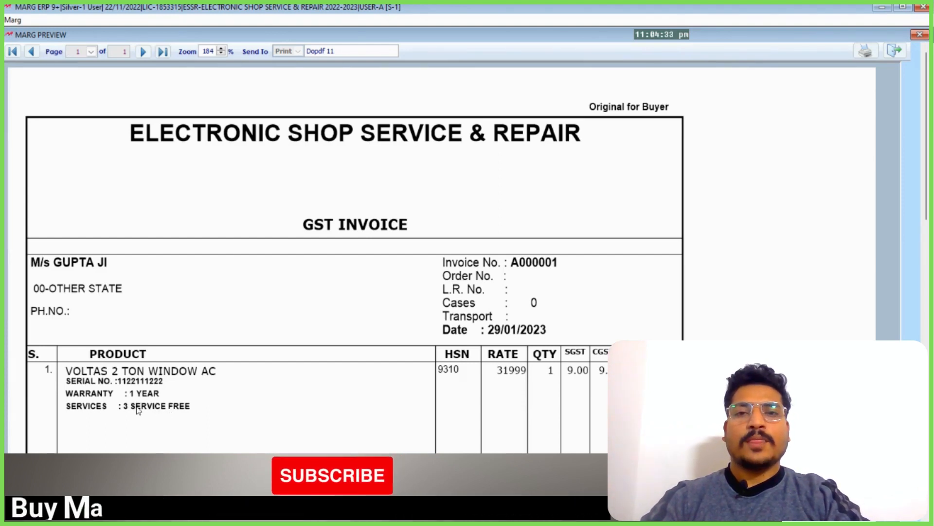
pyautogui.press('Escape')
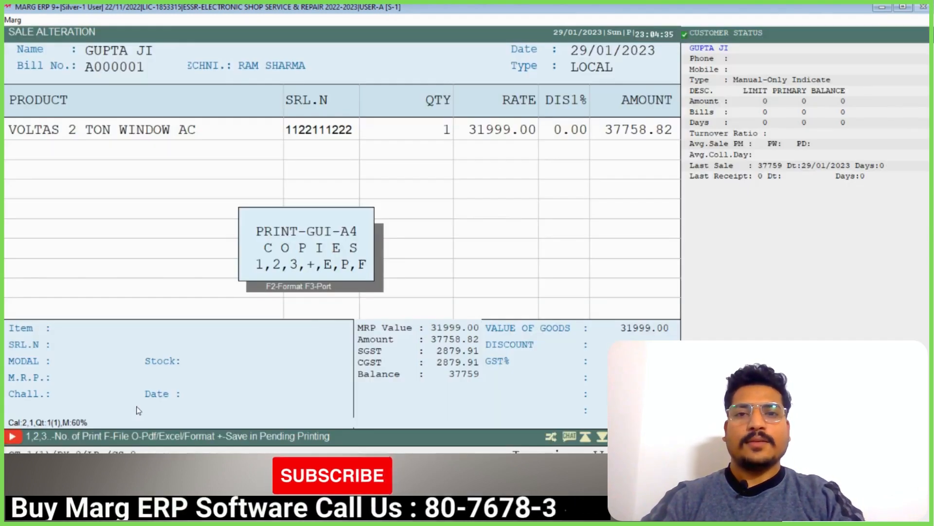
pyautogui.press('Escape')
pyautogui.press('Escape')
pyautogui.press('Escape')
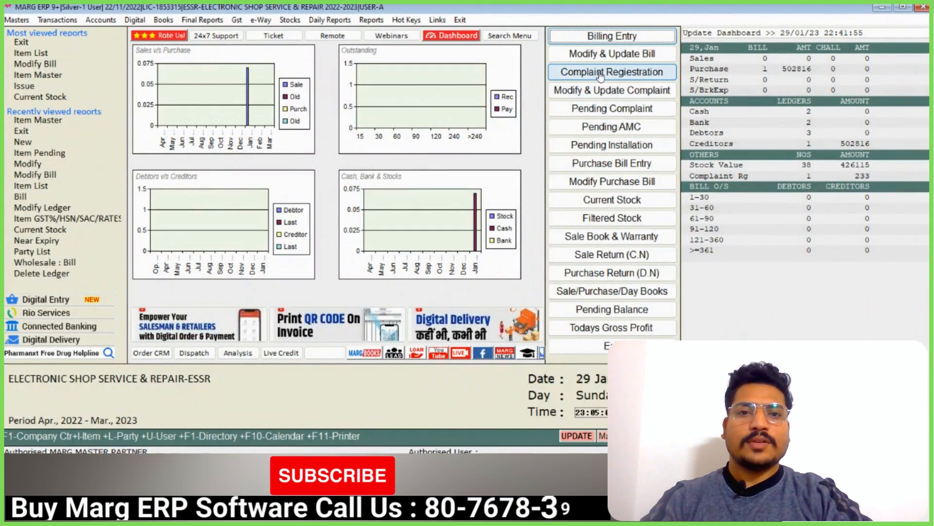
# - Start a complaint registration dated 29/01/2023 and choose the sixth-listed ledger as the customer
pyautogui.click(602, 73)
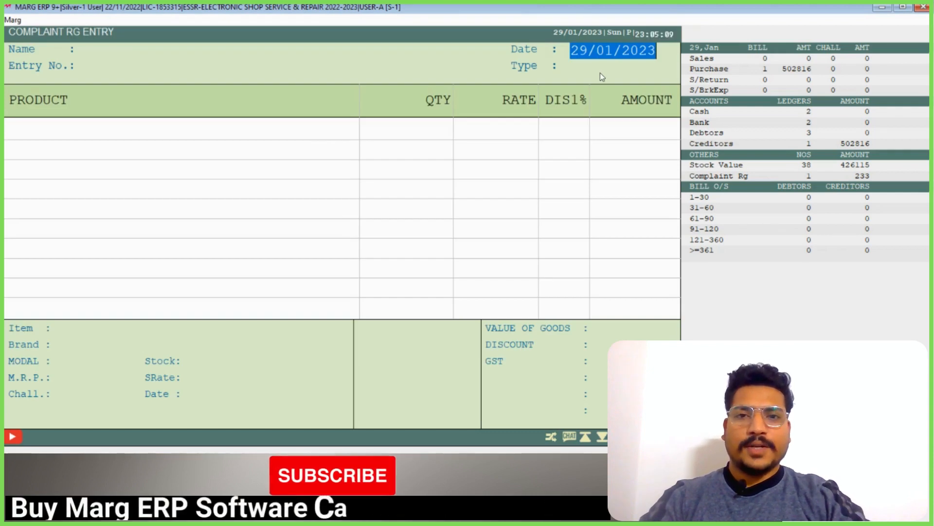
pyautogui.press('Return')
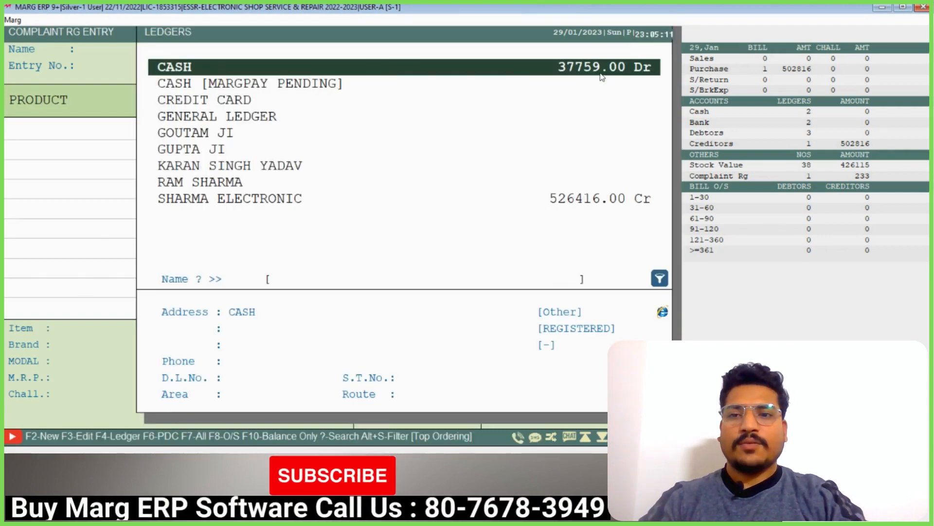
pyautogui.press('Down')
pyautogui.press('Down')
pyautogui.press('Down')
pyautogui.press('Down')
pyautogui.press('Down')
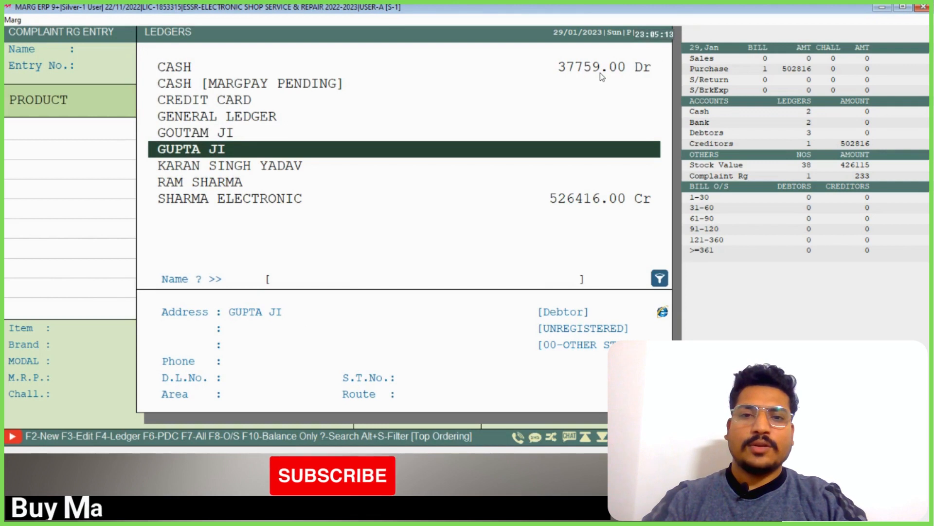
pyautogui.press('Up')
pyautogui.press('Up')
pyautogui.press('Up')
pyautogui.press('Up')
pyautogui.press('Up')
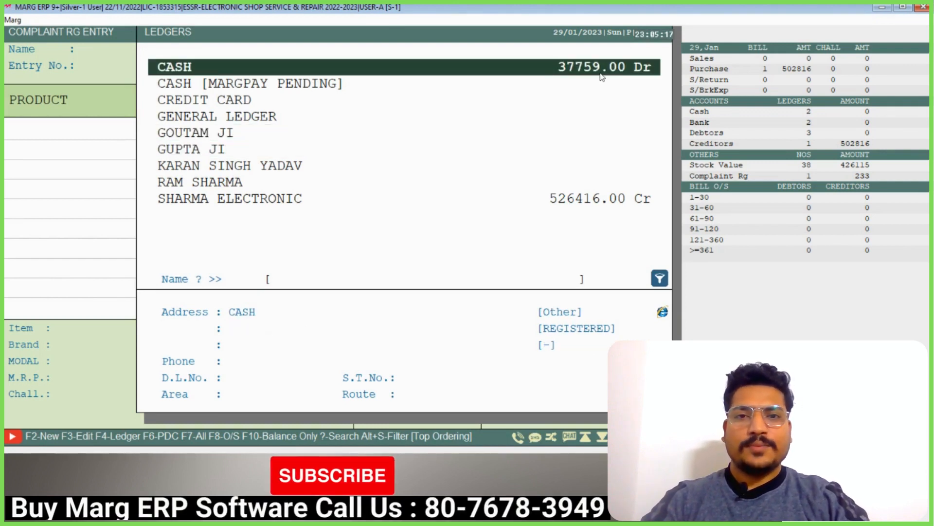
pyautogui.press('Down')
pyautogui.press('Down')
pyautogui.press('Down')
pyautogui.press('Down')
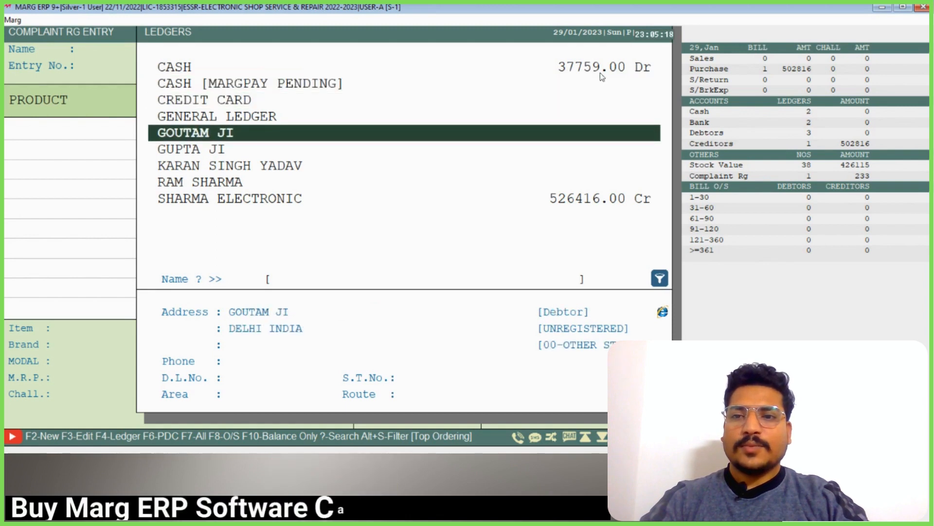
pyautogui.press('Down')
pyautogui.press('Return')
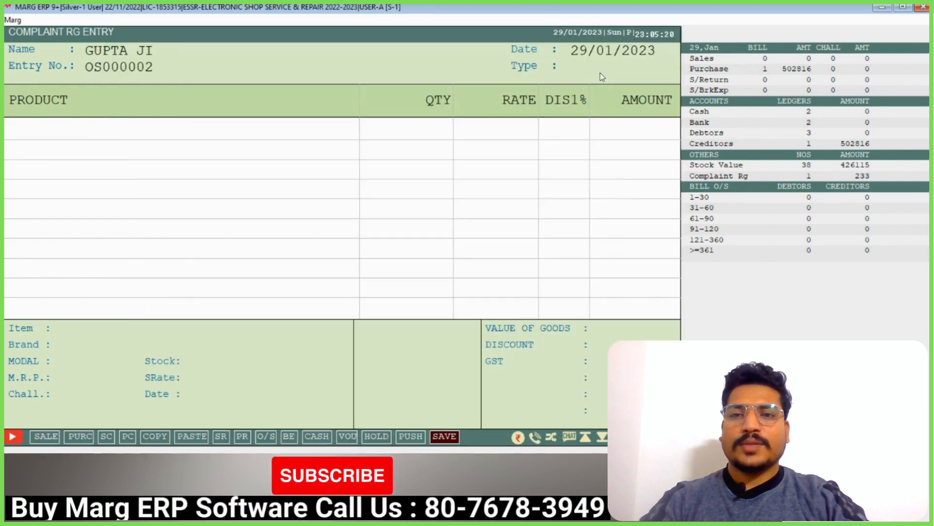
# - Leave the party order number, order date and delivery date blank in the bill details
pyautogui.press('Return')
pyautogui.press('Return')
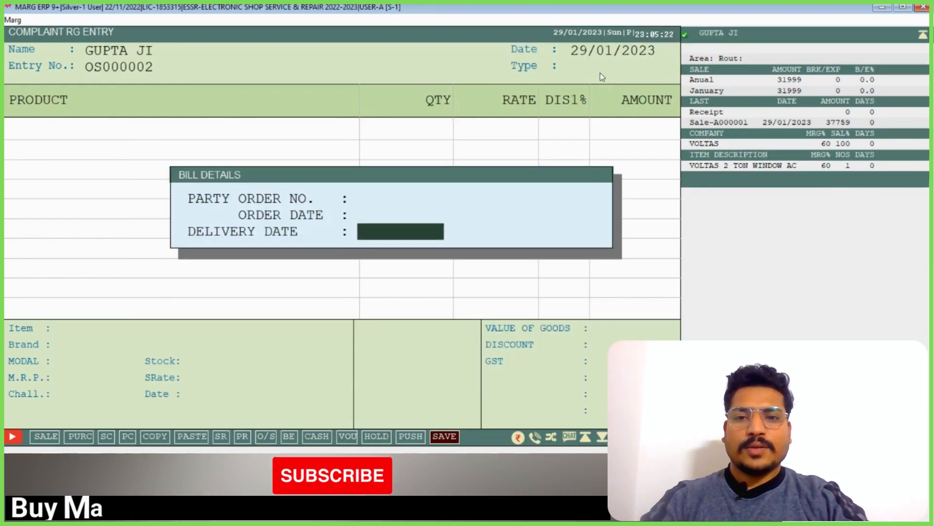
pyautogui.press('Return')
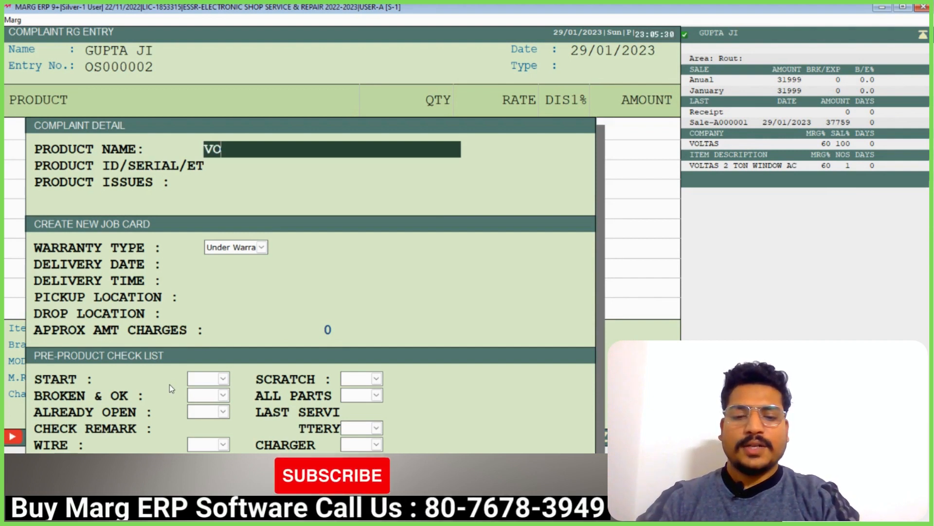
pyautogui.write('AC')
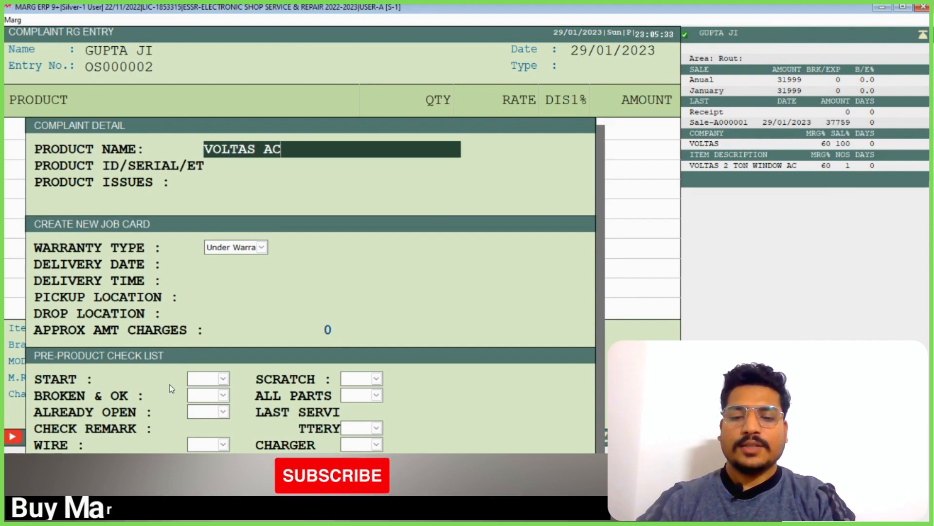
pyautogui.write(' 2 TON')
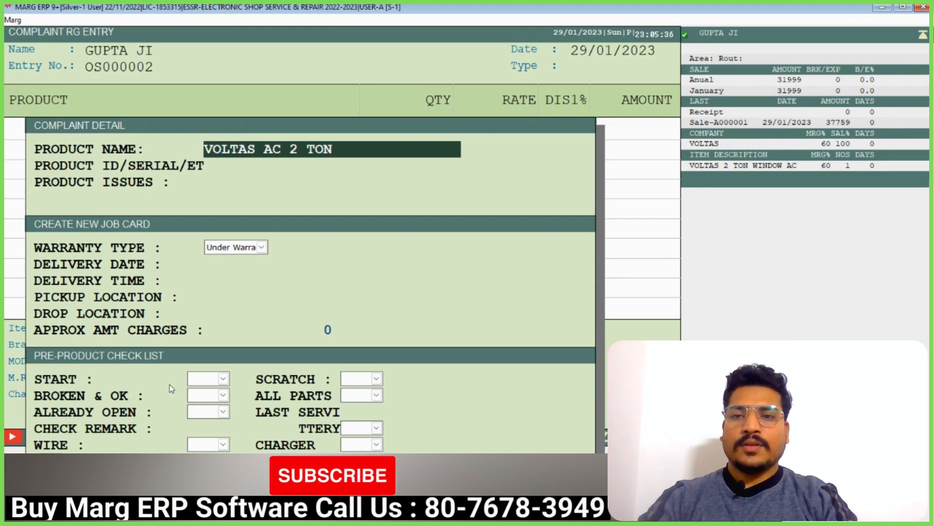
pyautogui.press('Return')
pyautogui.write('11')
pyautogui.press('BackSpace')
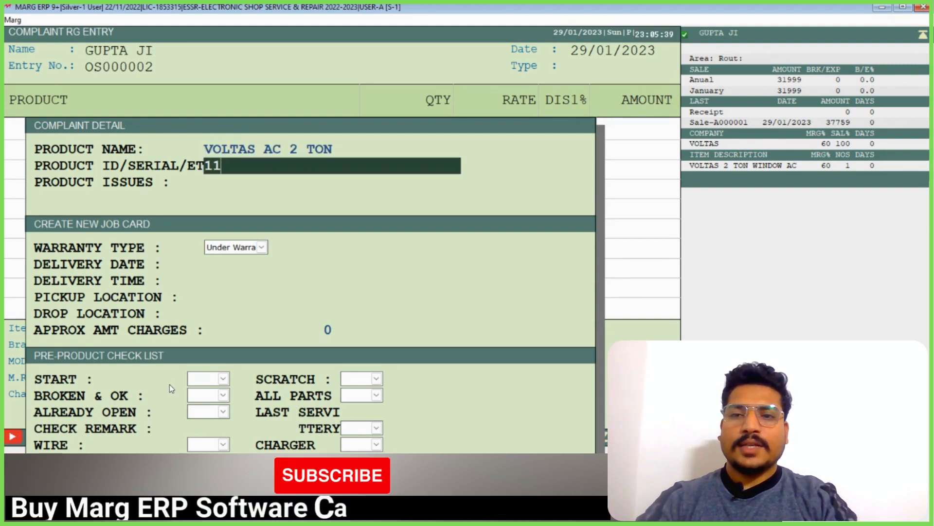
pyautogui.write('111222')
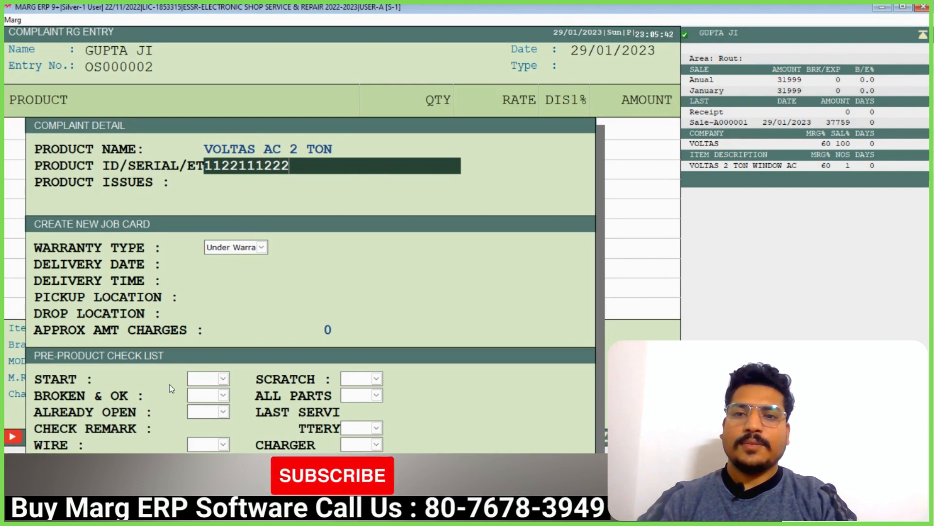
pyautogui.press('Return')
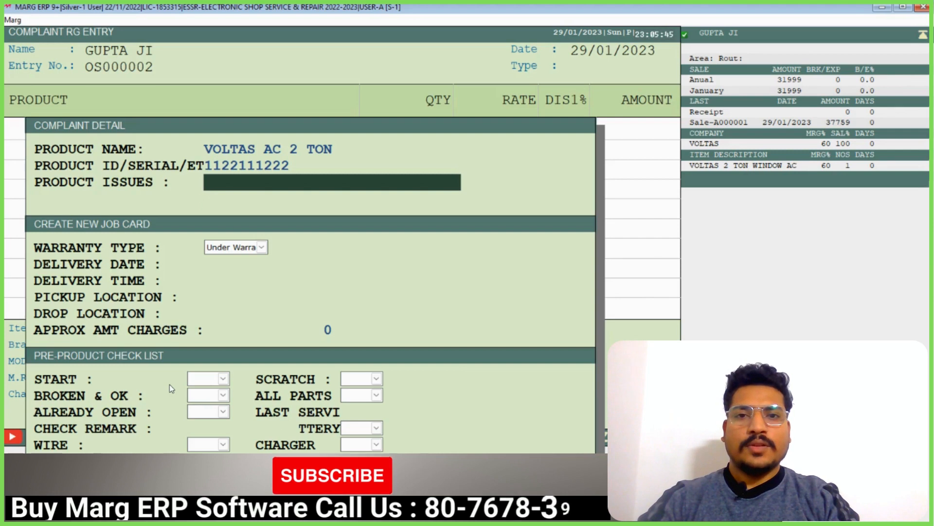
pyautogui.write('GAS ISSUE')
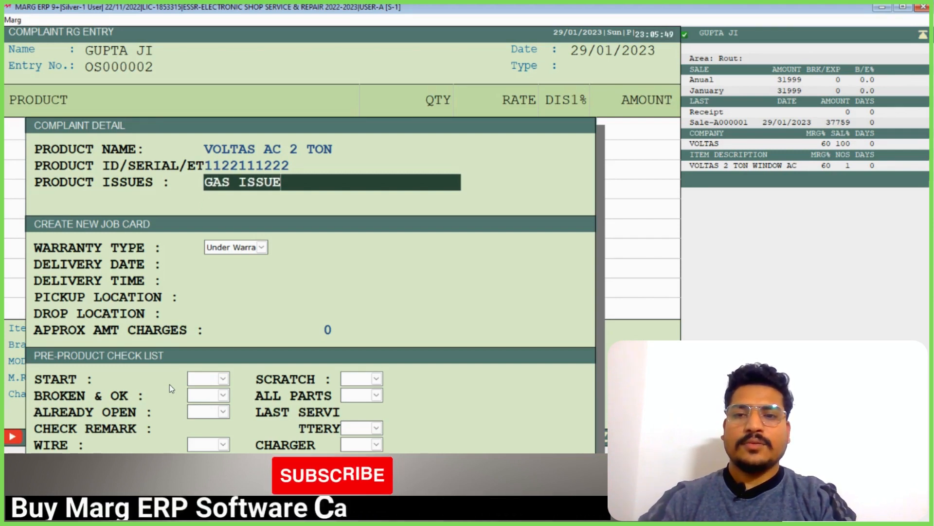
pyautogui.press('Return')
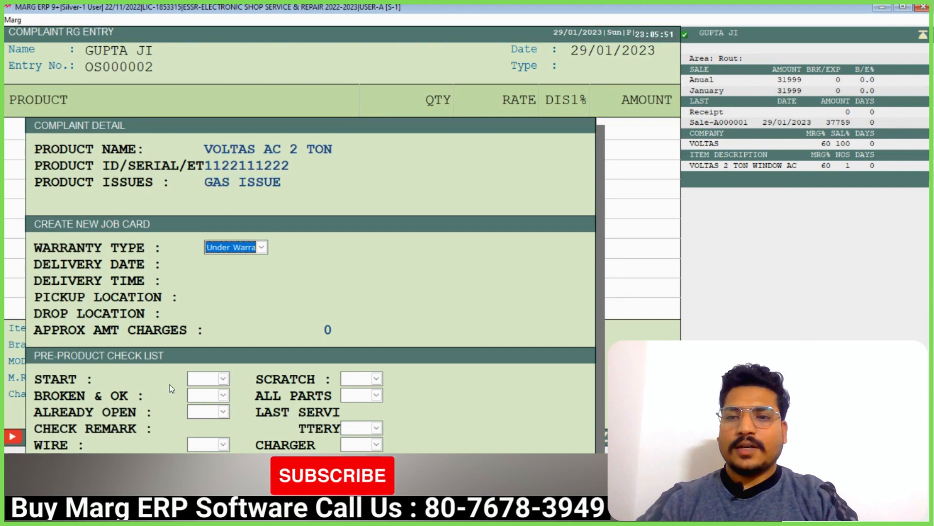
# - Set the job card's warranty type to No Warranty, with delivery on 02/02/2023 at 12PM
pyautogui.click(262, 247)
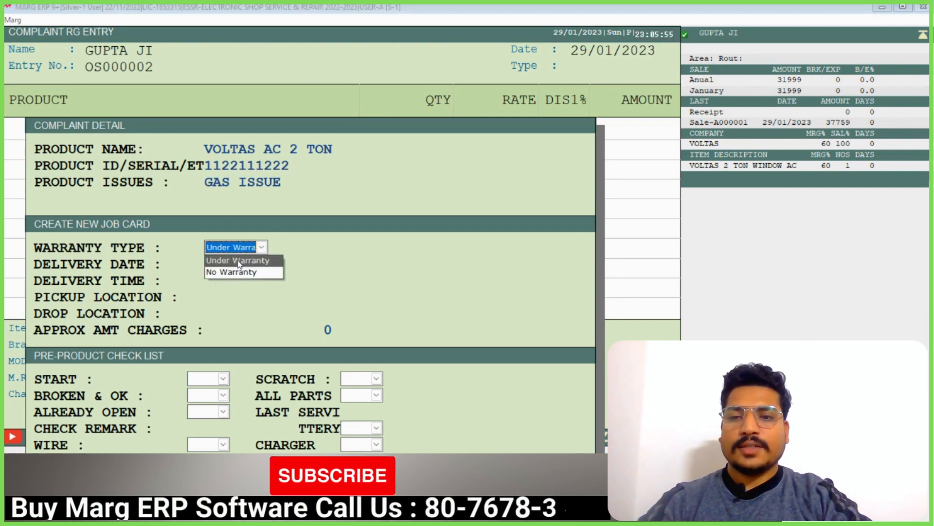
pyautogui.click(238, 272)
pyautogui.press('Return')
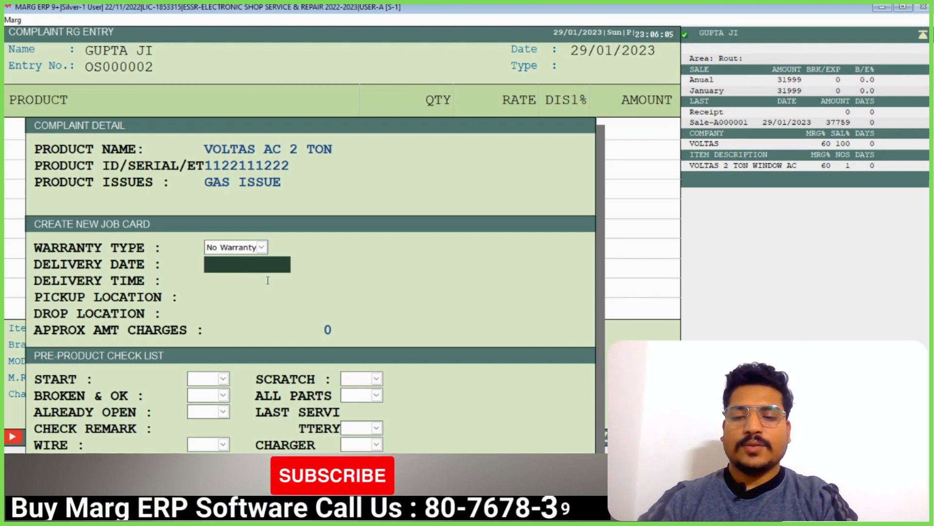
pyautogui.write('0202')
pyautogui.press('Return')
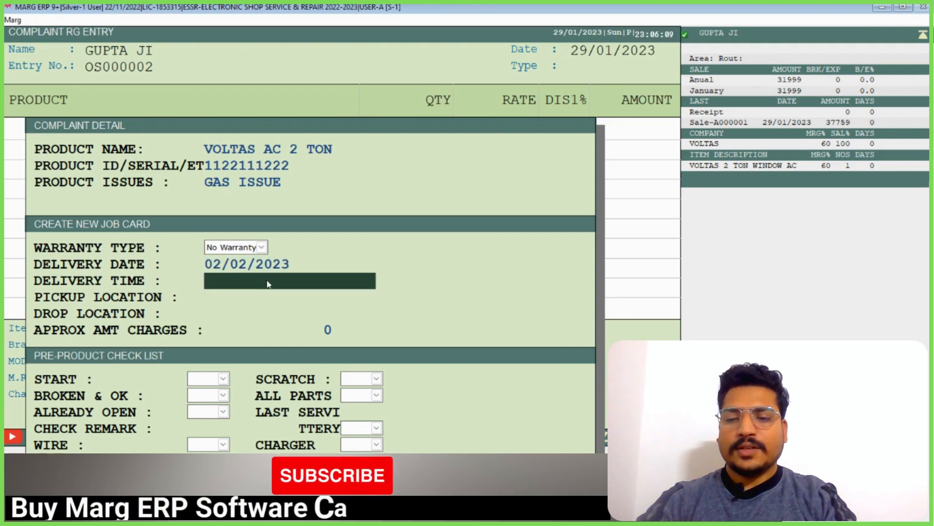
pyautogui.write('12P,')
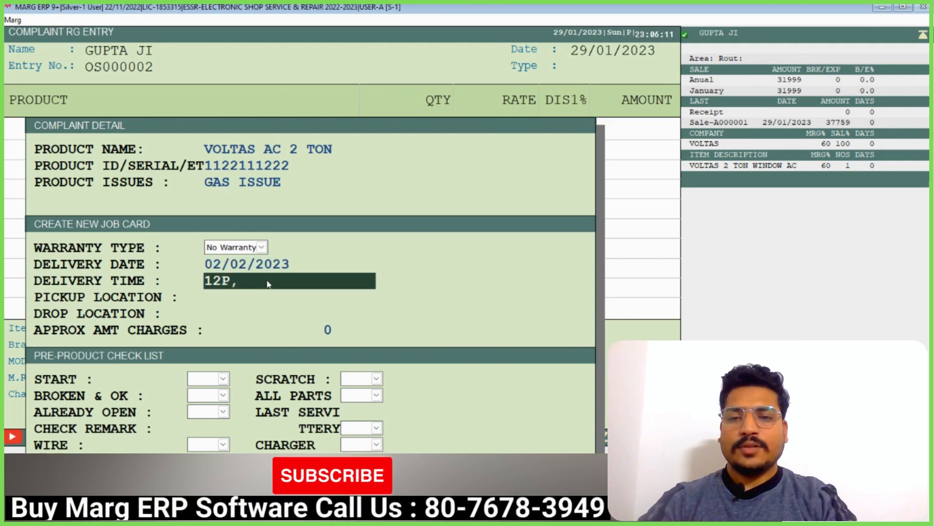
pyautogui.press('Return')
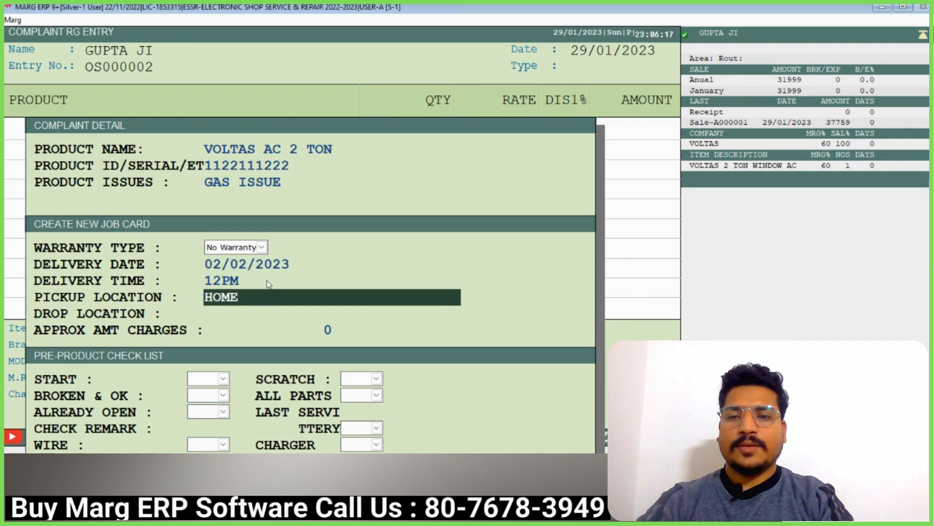
# - Enter HOME as the job card's pickup and drop locations and 4000 as the approximate charges
pyautogui.press('Return')
pyautogui.write('HOME')
pyautogui.press('Return')
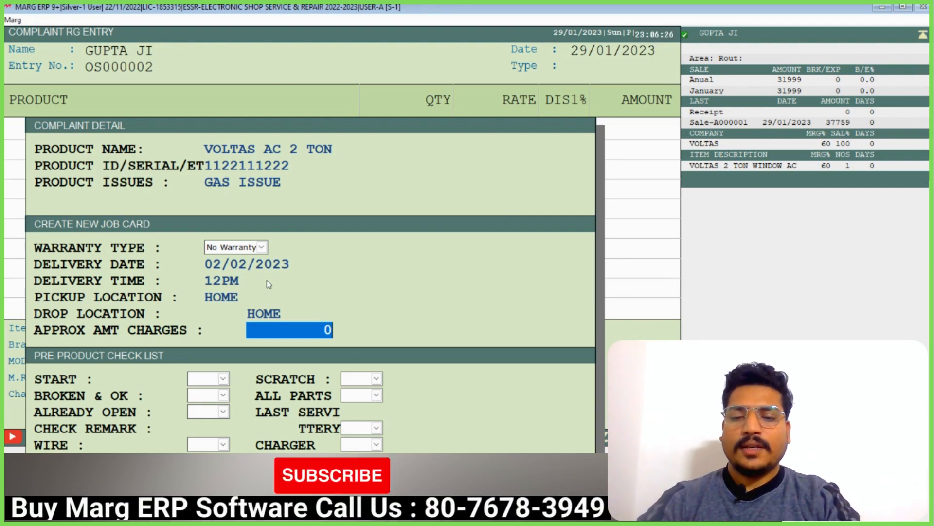
pyautogui.write('4000')
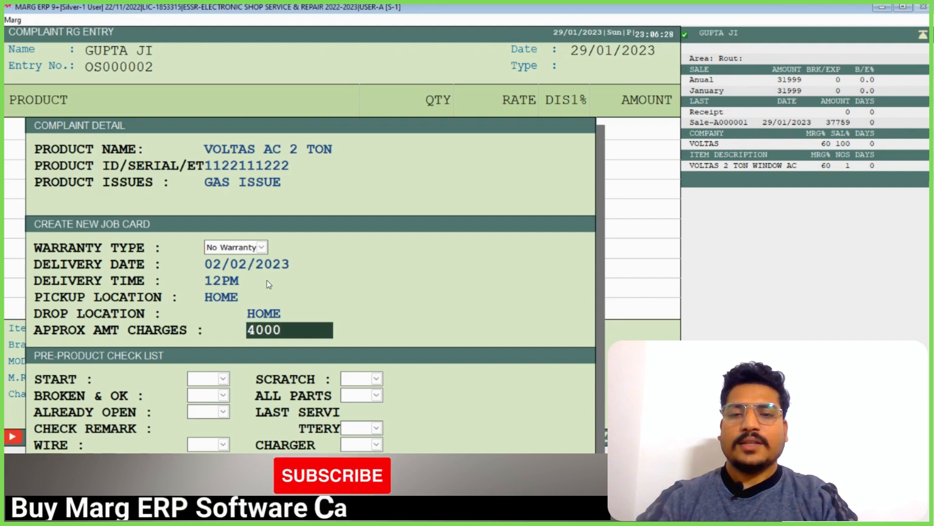
pyautogui.press('Return')
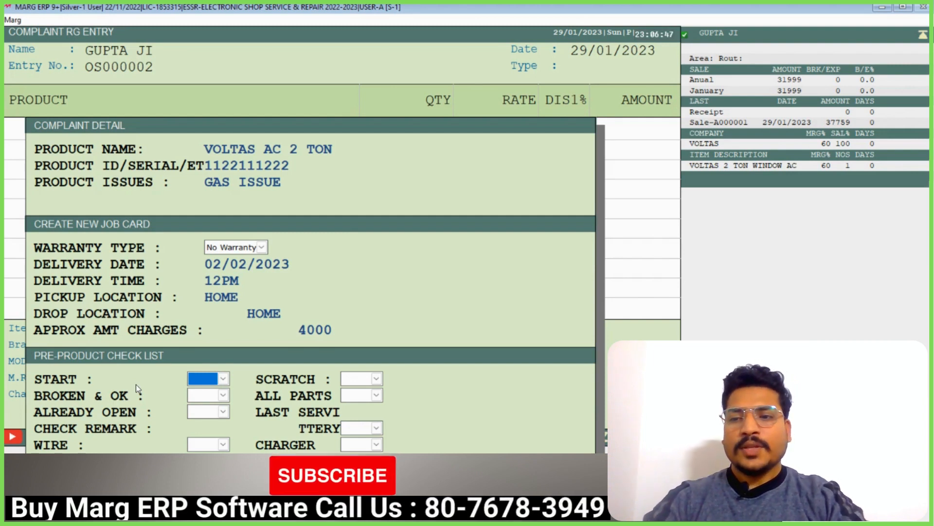
# - In the pre-product check list, set Start to Yes and Scratch to No
pyautogui.click(210, 379)
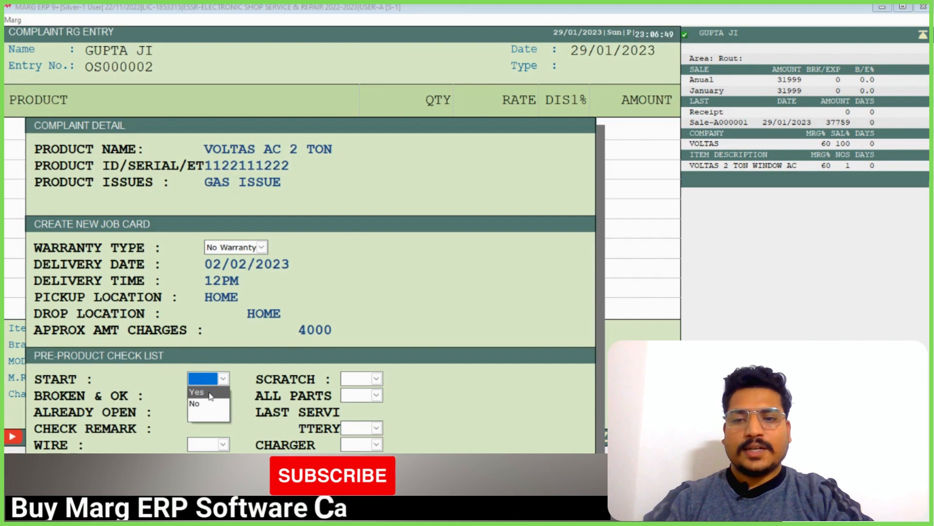
pyautogui.click(211, 392)
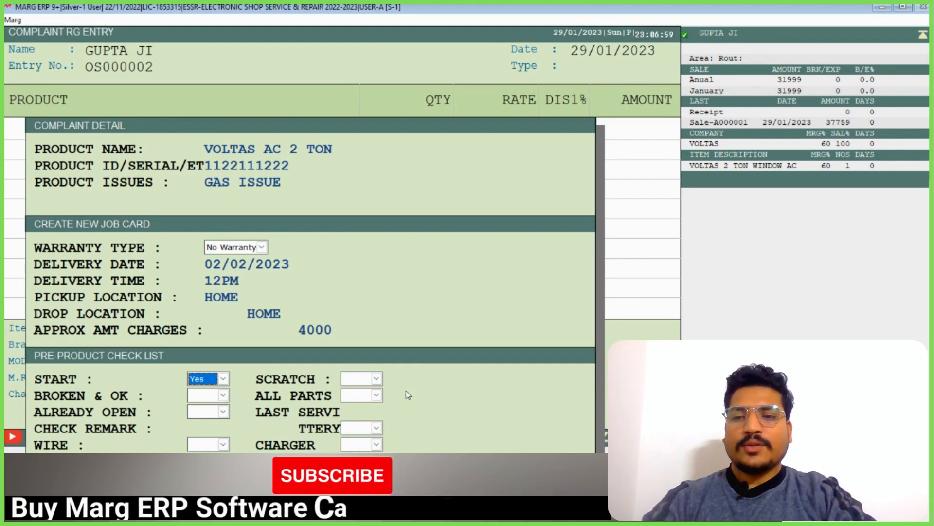
pyautogui.click(376, 378)
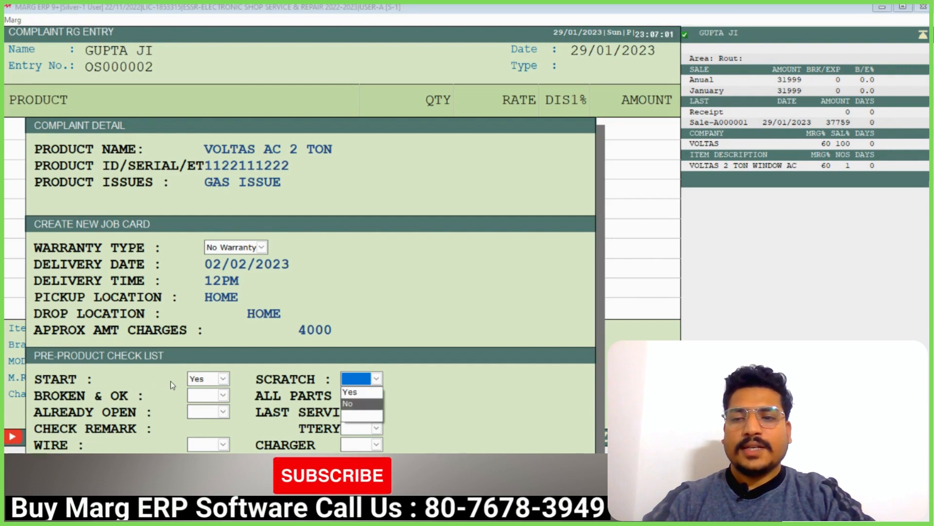
pyautogui.click(370, 403)
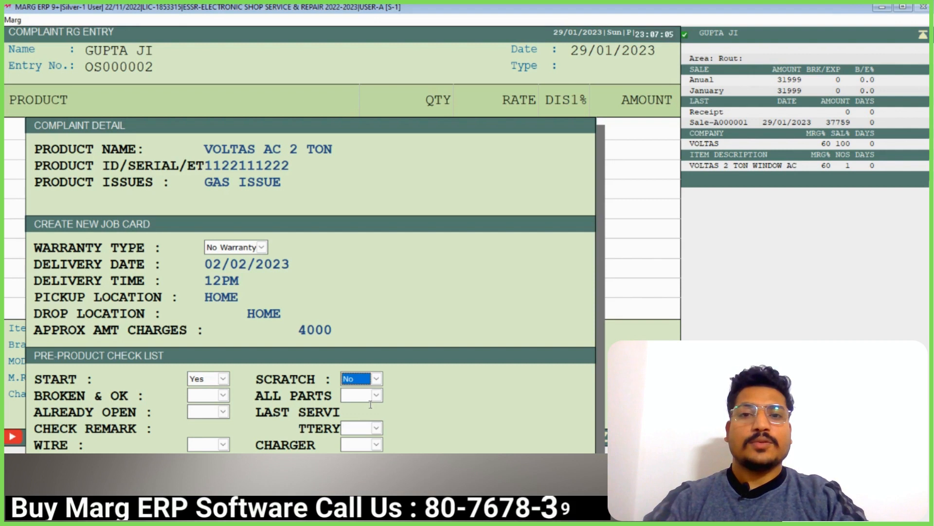
pyautogui.press('Return')
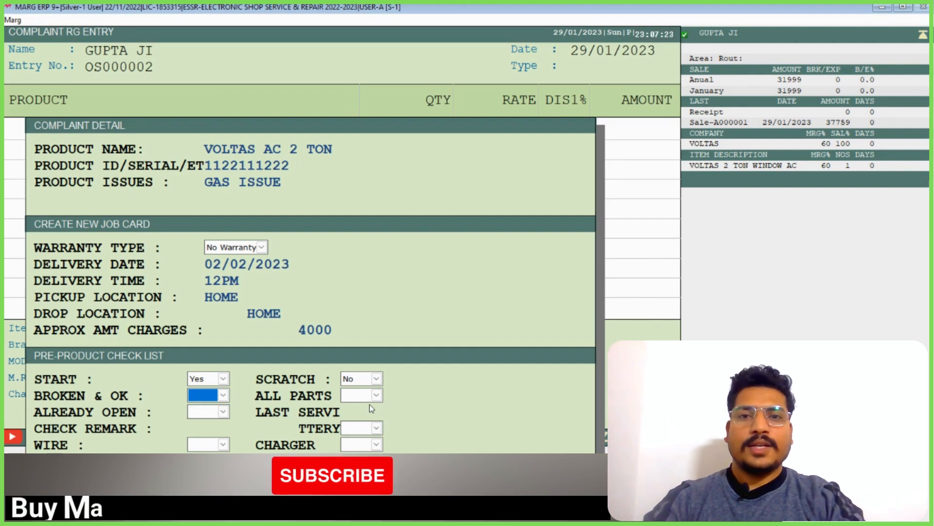
# - Set Broken & OK to No and All Parts to Yes in the pre-product check list
pyautogui.press('space')
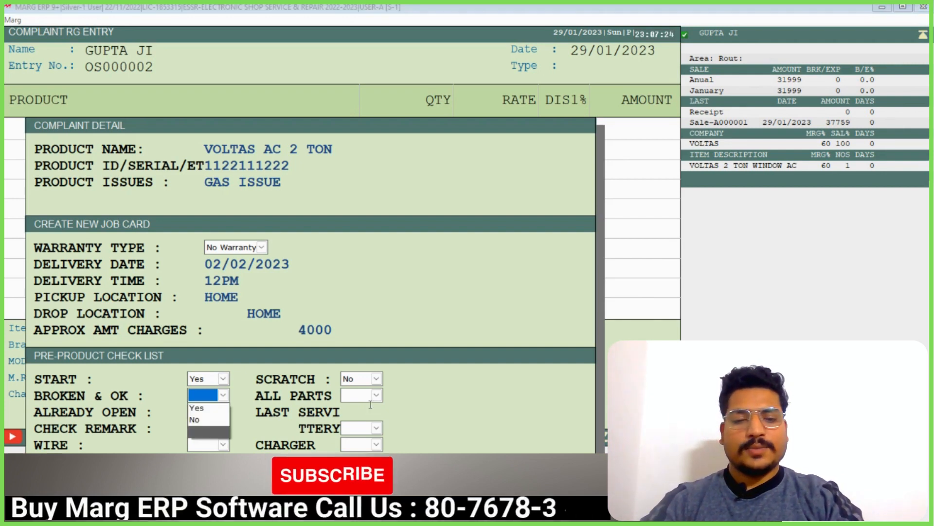
pyautogui.press('Up')
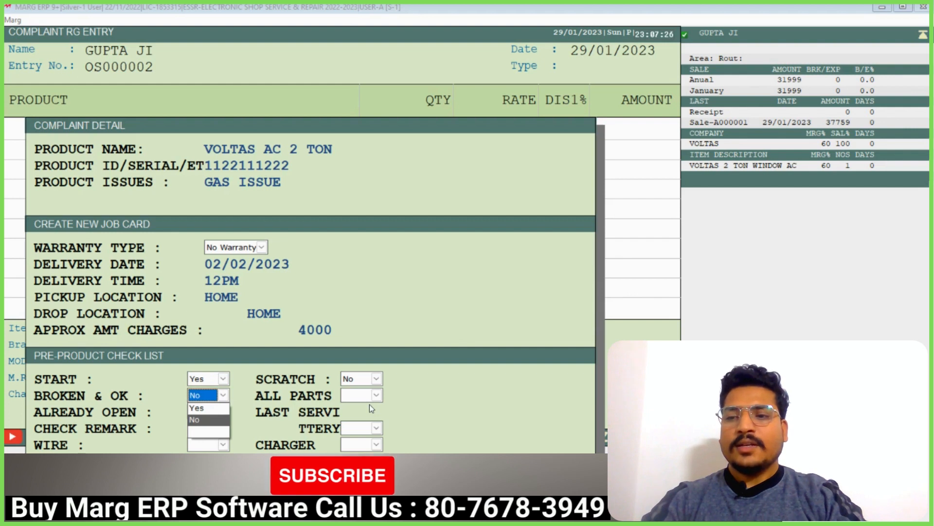
pyautogui.press('Up')
pyautogui.press('Down')
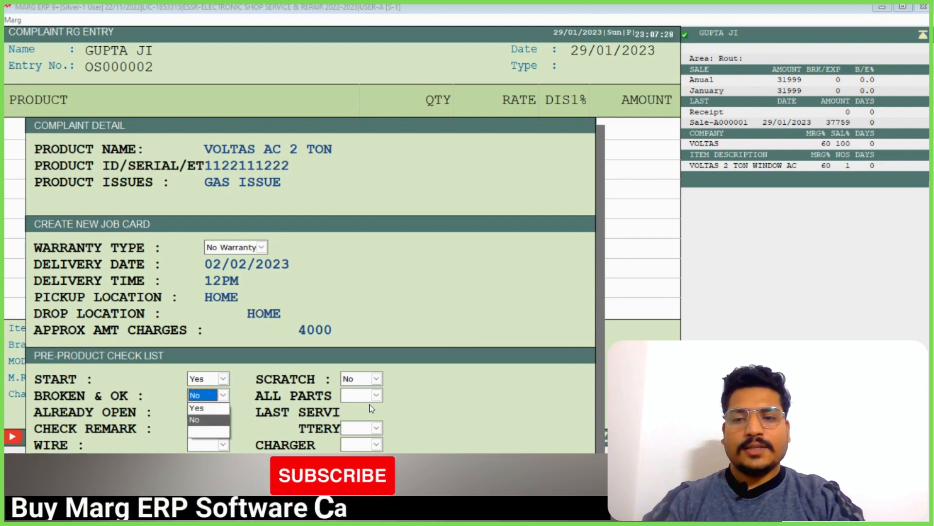
pyautogui.press('Return')
pyautogui.press('Return')
pyautogui.press('space')
pyautogui.press('Up')
pyautogui.press('Up')
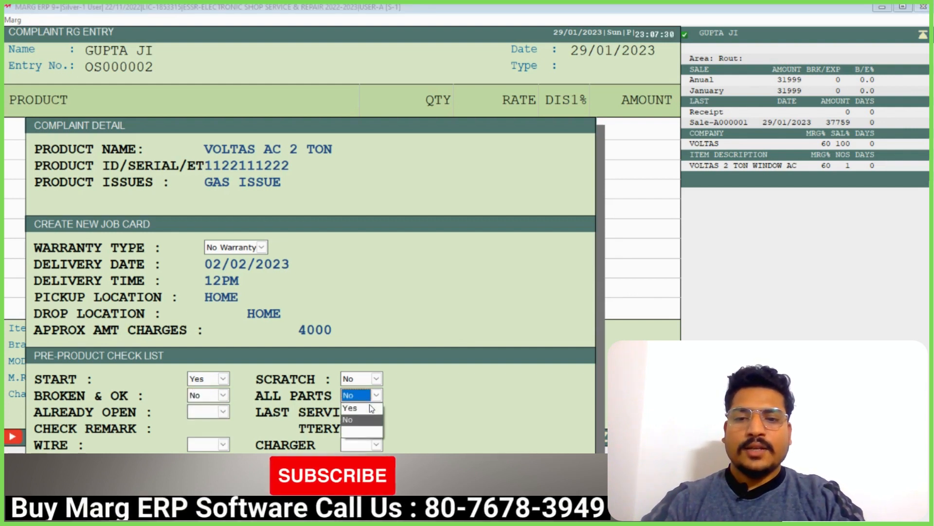
pyautogui.click(372, 408)
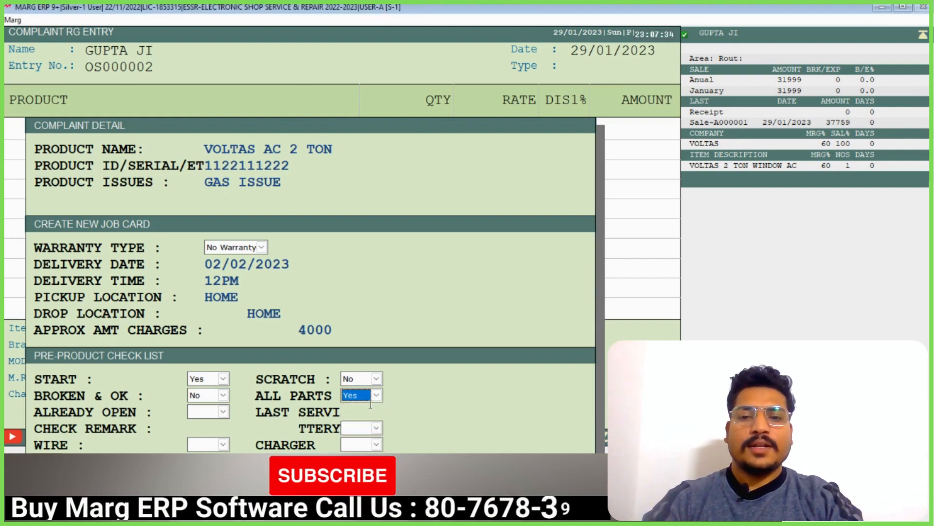
pyautogui.press('Return')
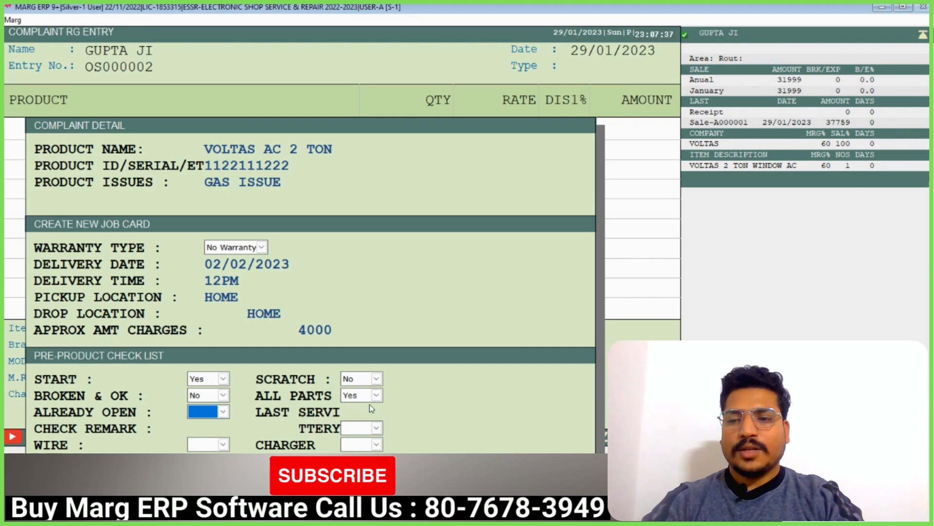
# - Set Already Open to Yes and the last service to JAN-23 in the pre-product check list, leaving the check remark blank
pyautogui.hotkey('alt', 'Down')
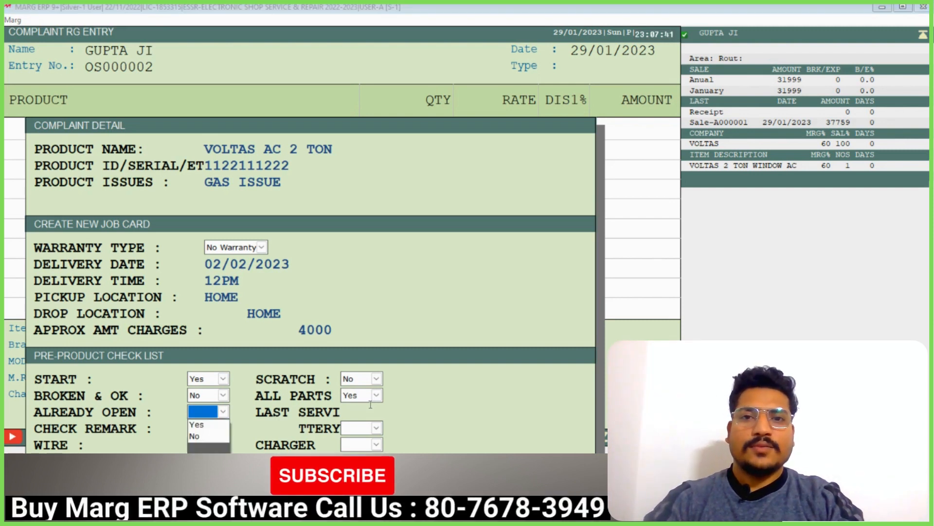
pyautogui.press('Down')
pyautogui.press('Return')
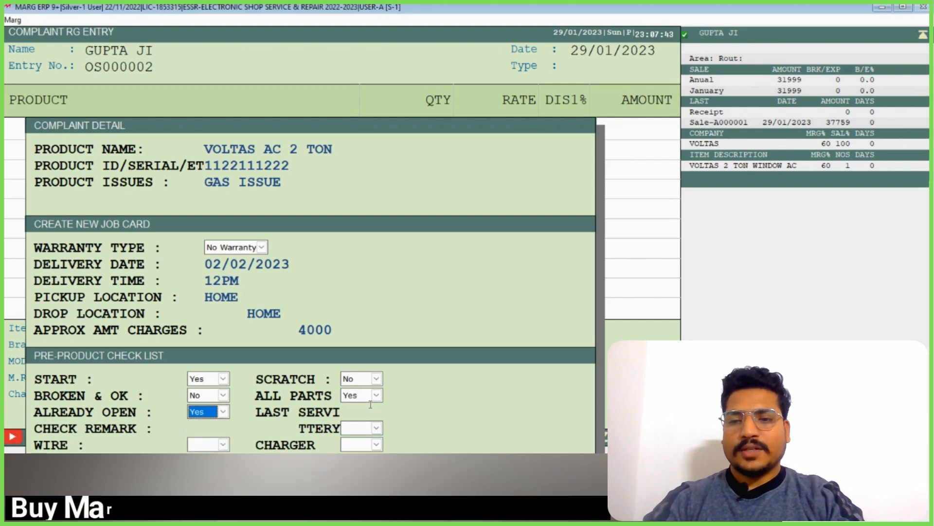
pyautogui.press('Return')
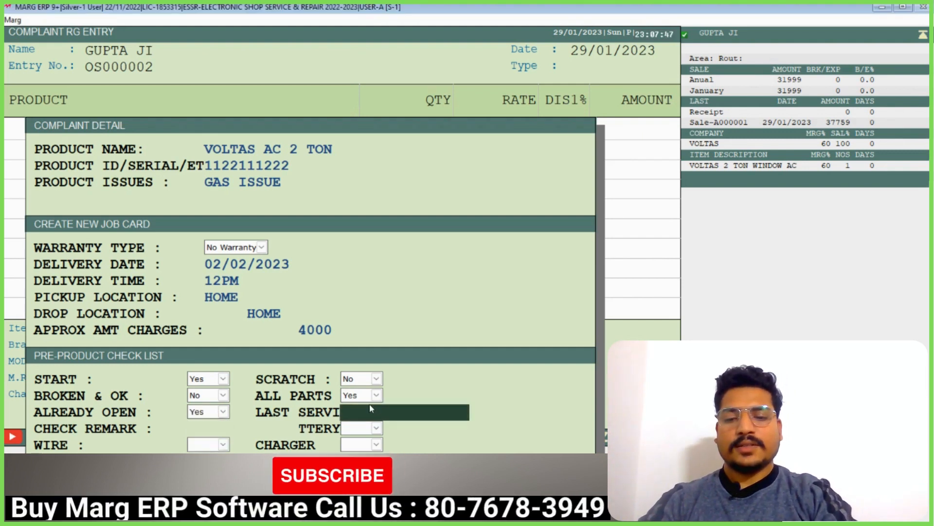
pyautogui.write('JAN-')
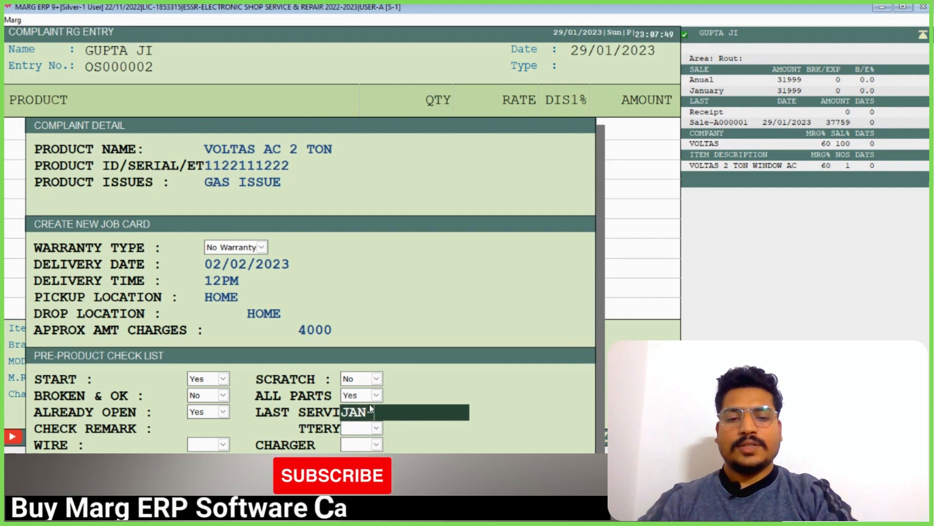
pyautogui.write('23')
pyautogui.press('Return')
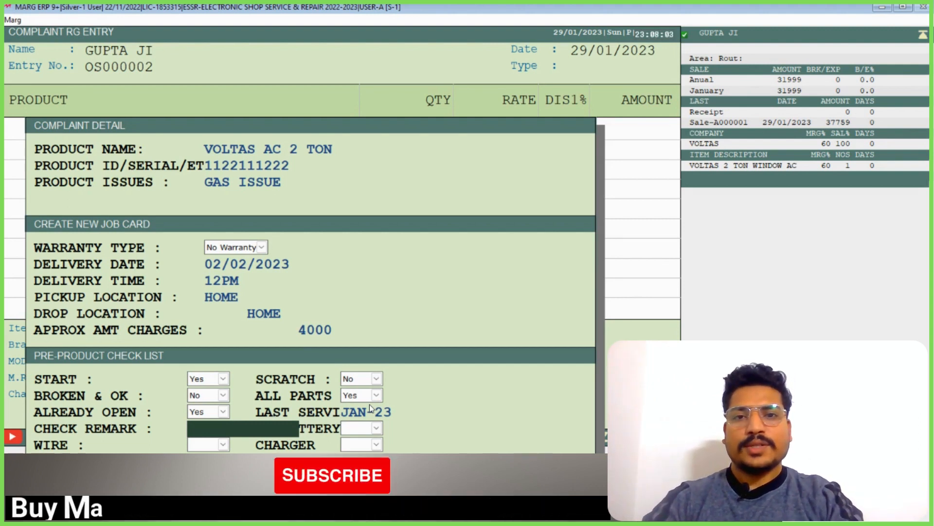
pyautogui.press('Return')
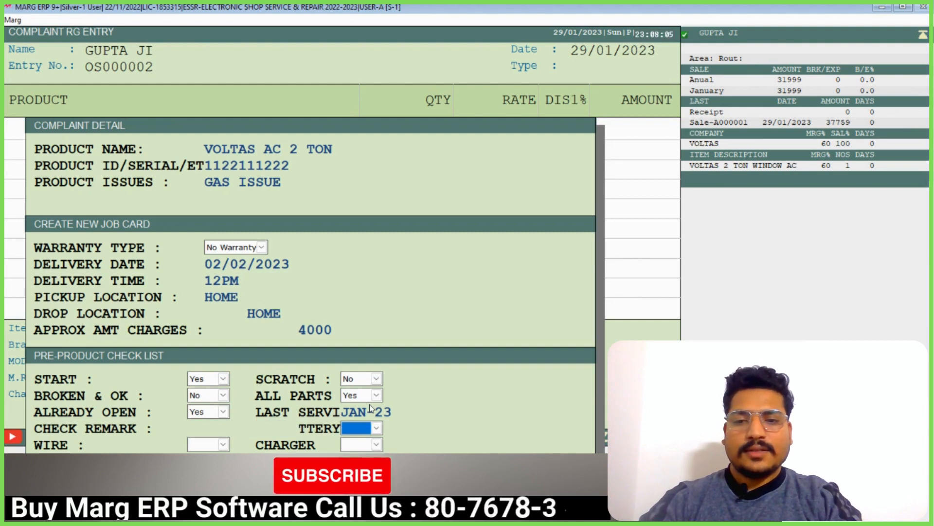
pyautogui.press('space')
pyautogui.press('Down')
pyautogui.press('Down')
pyautogui.press('Up')
pyautogui.press('Return')
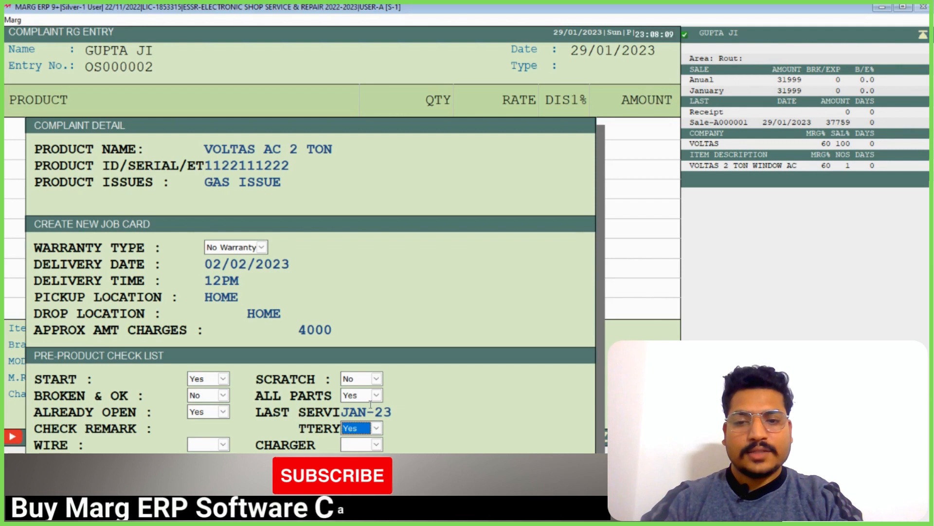
# - Set Battery to No in the pre-product check list
pyautogui.press('space')
pyautogui.press('Down')
pyautogui.press('Return')
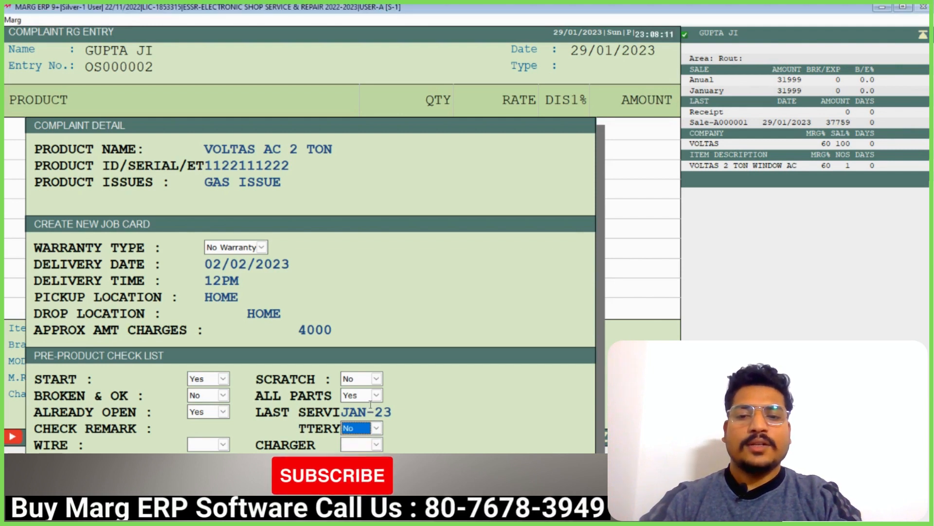
pyautogui.press('Return')
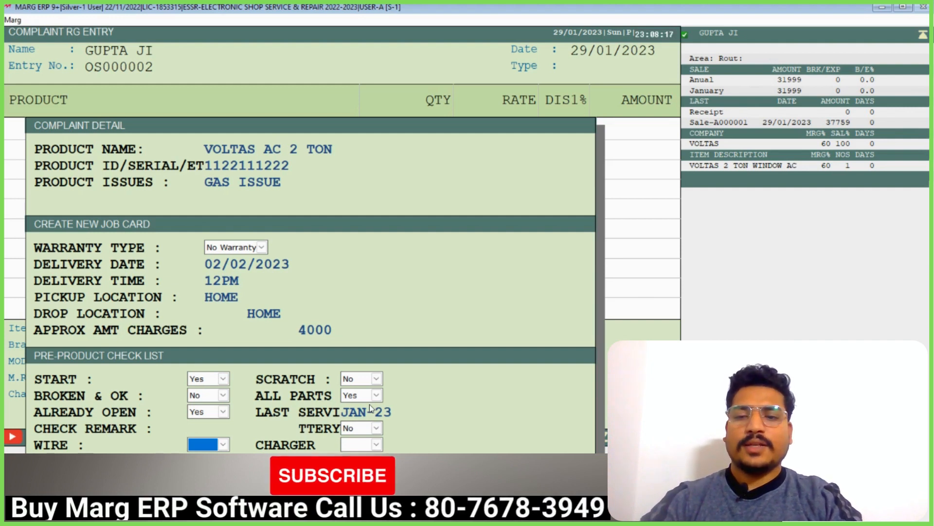
# - Set Wire to Yes and Charger to No in the pre-product check list
pyautogui.press('y')
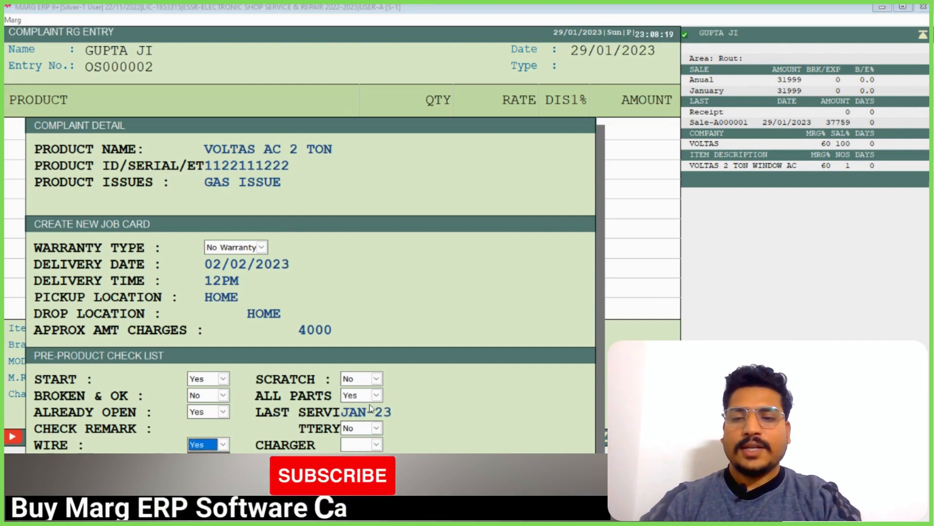
pyautogui.press('Return')
pyautogui.press('n')
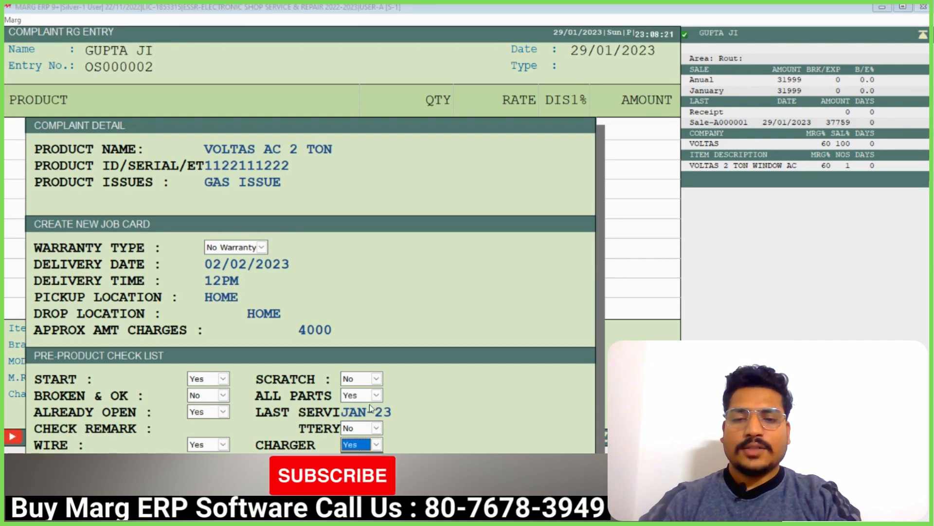
pyautogui.press('Return')
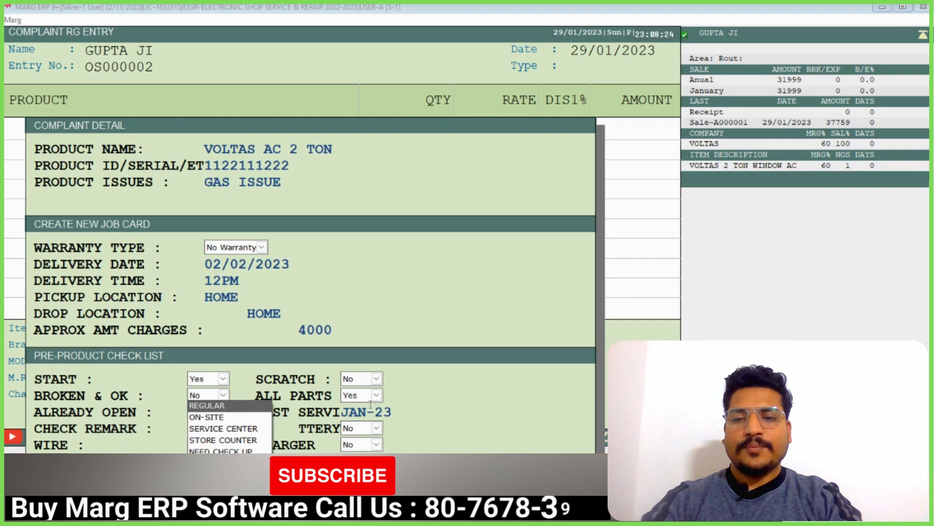
# - Choose STORE COUNTER from the job card's service options and finish the complaint details
pyautogui.press('Down')
pyautogui.press('Down')
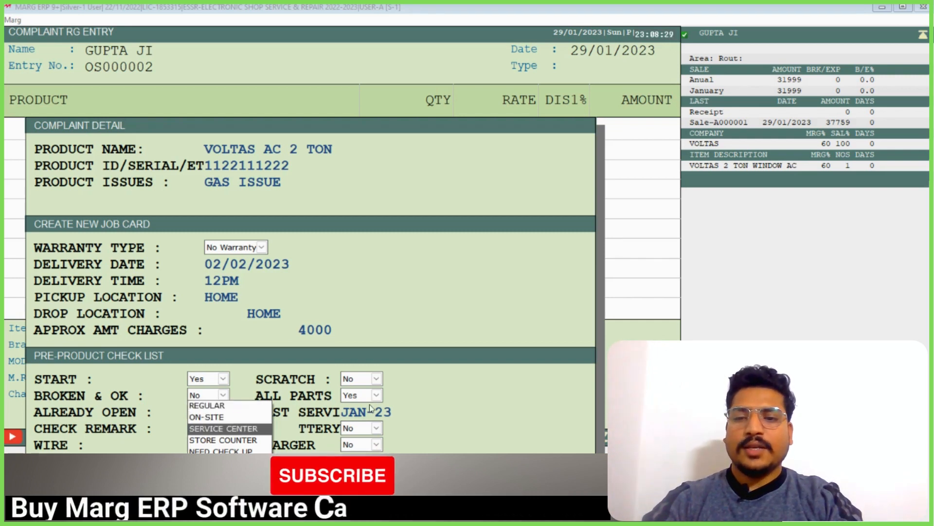
pyautogui.press('Down')
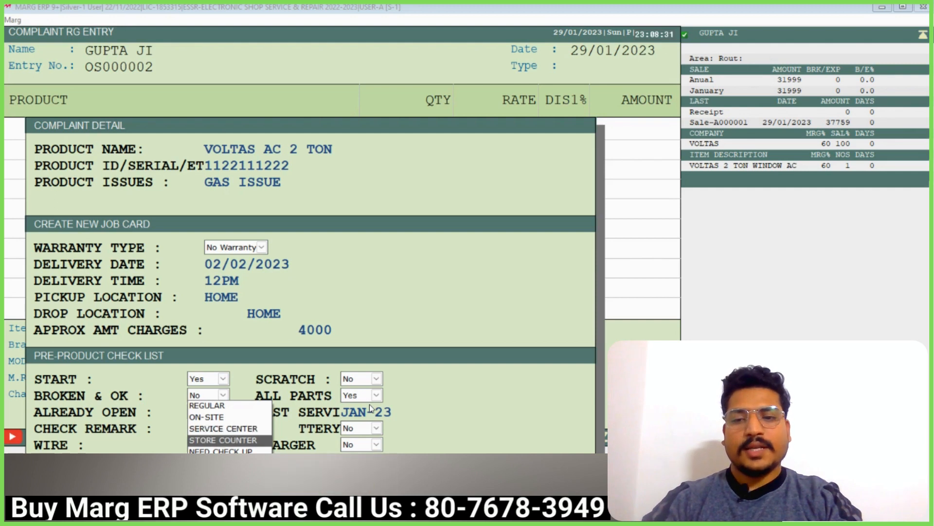
pyautogui.press('Down')
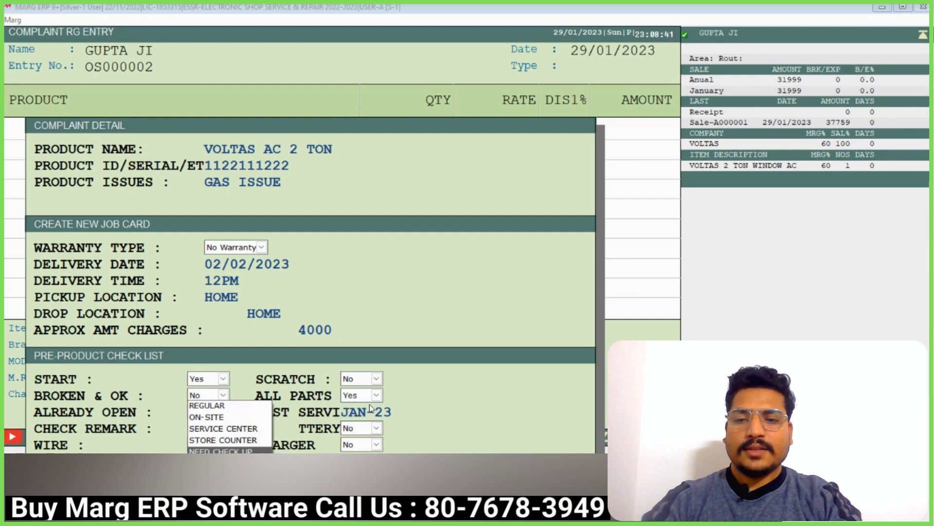
pyautogui.press('Up')
pyautogui.press('Up')
pyautogui.press('Down')
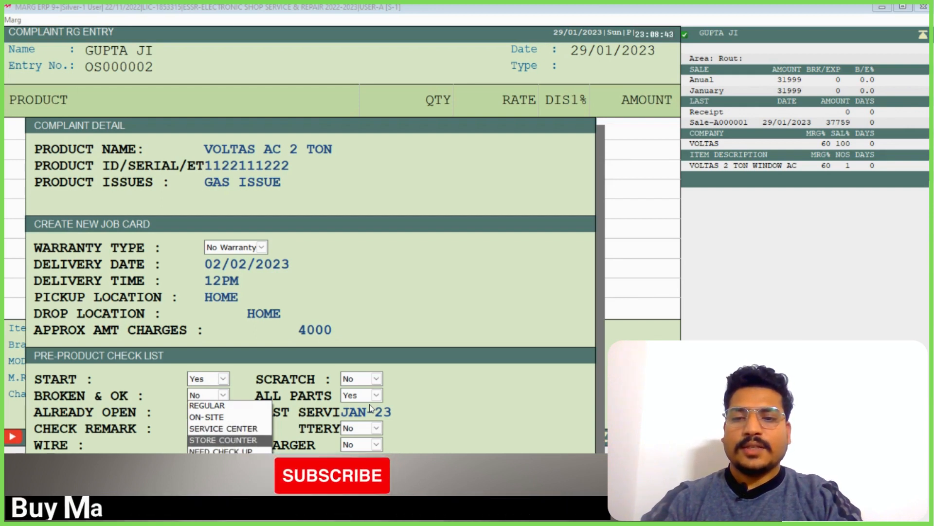
pyautogui.press('Return')
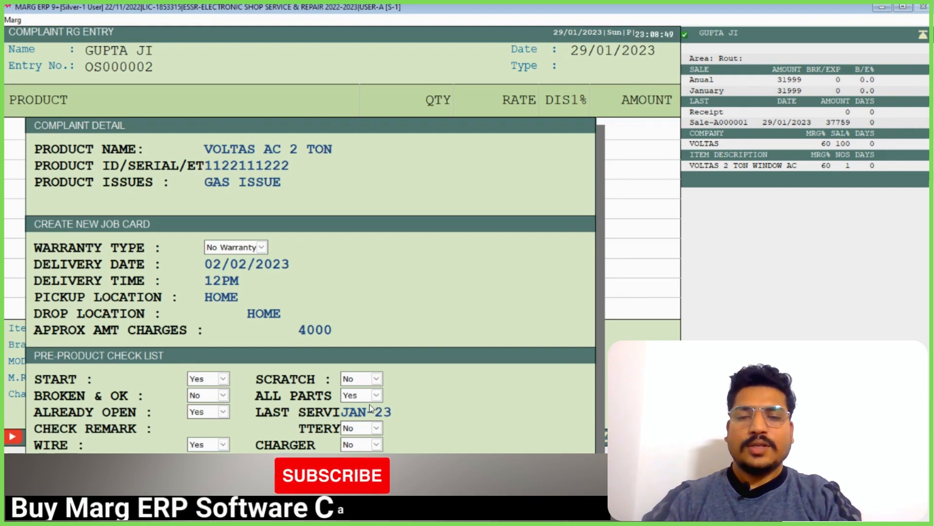
pyautogui.press('Return')
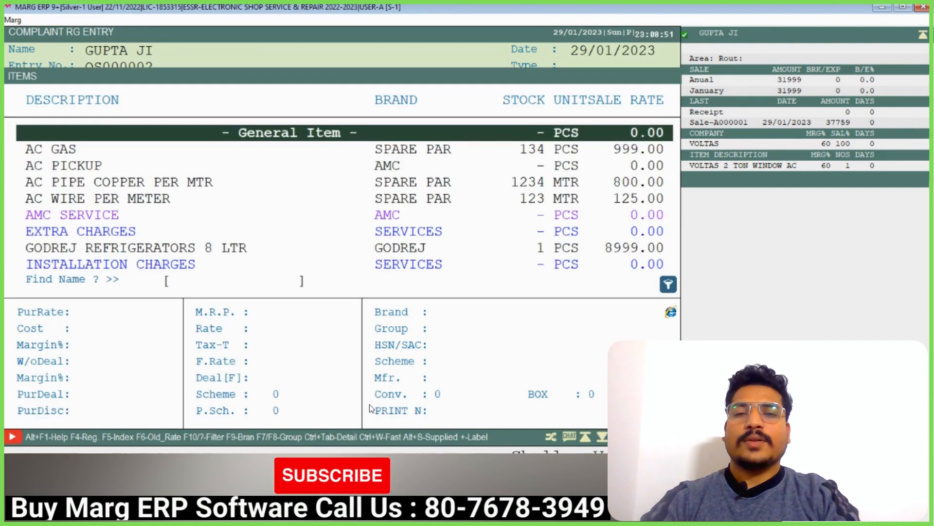
# - Add the item AC PICKUP to the complaint entry with quantity 1 and no rate, leaving its warranty and services details blank
pyautogui.press('Down')
pyautogui.press('Down')
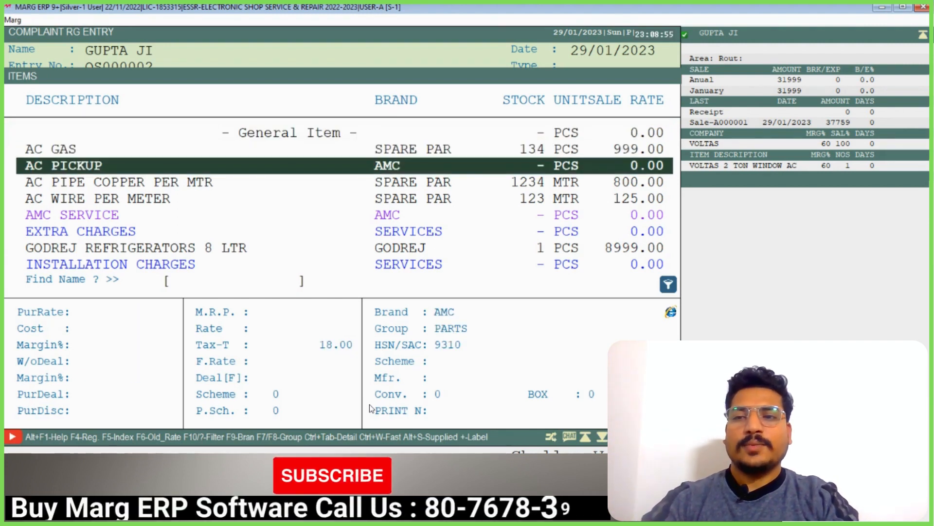
pyautogui.press('Return')
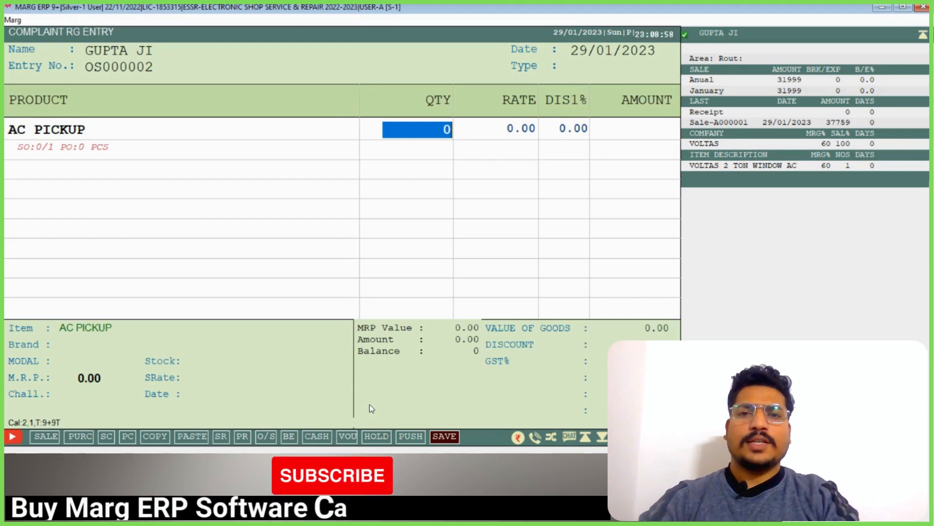
pyautogui.write('1')
pyautogui.press('Return')
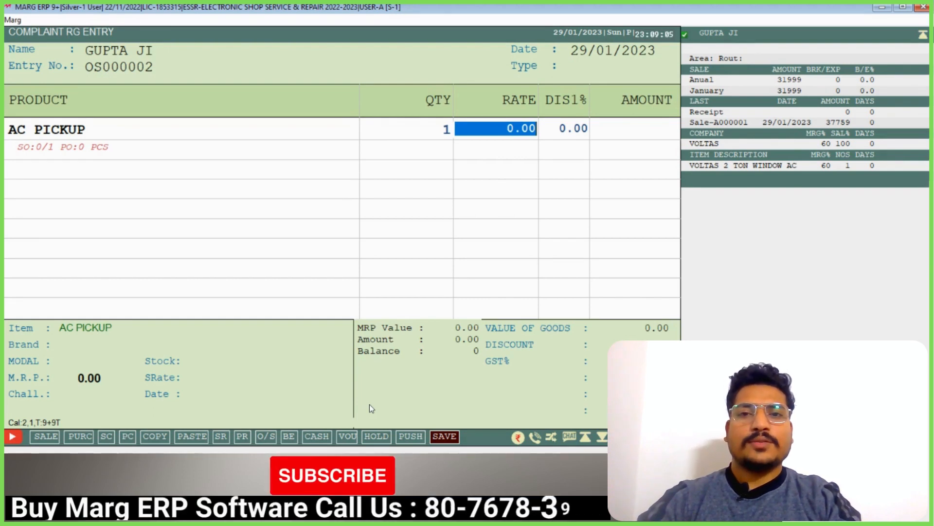
pyautogui.write('400')
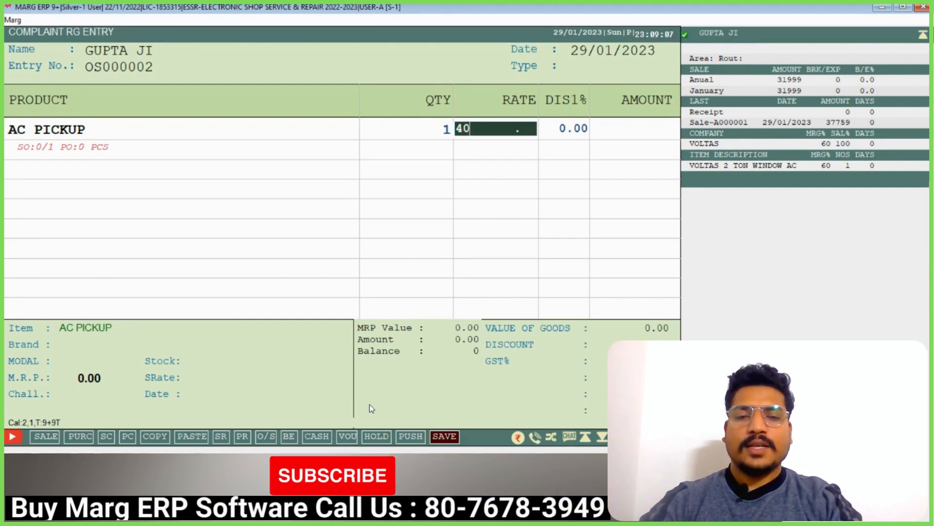
pyautogui.press('BackSpace')
pyautogui.press('BackSpace')
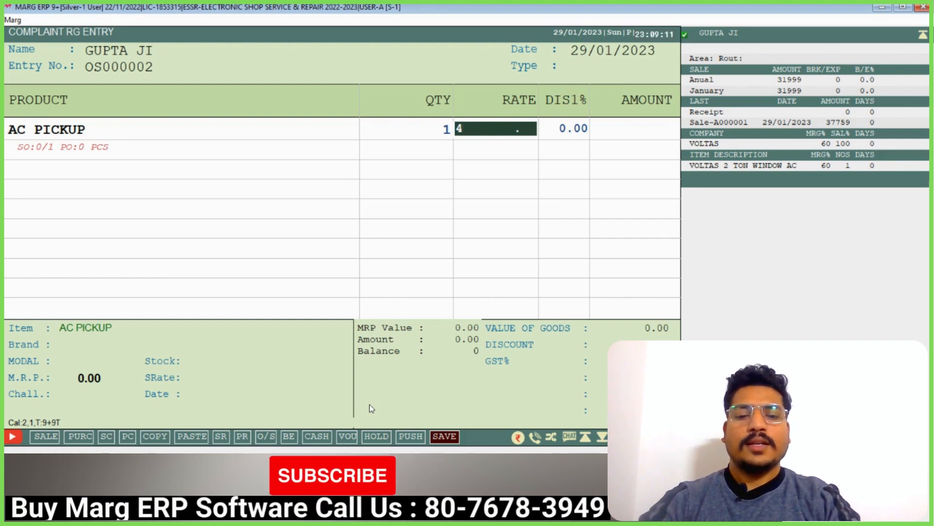
pyautogui.press('BackSpace')
pyautogui.press('Return')
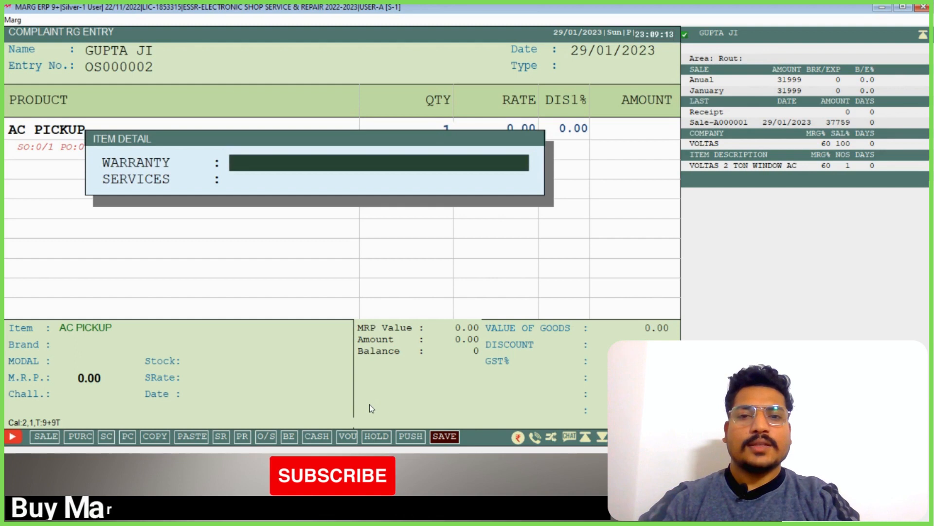
pyautogui.press('Return')
pyautogui.press('Return')
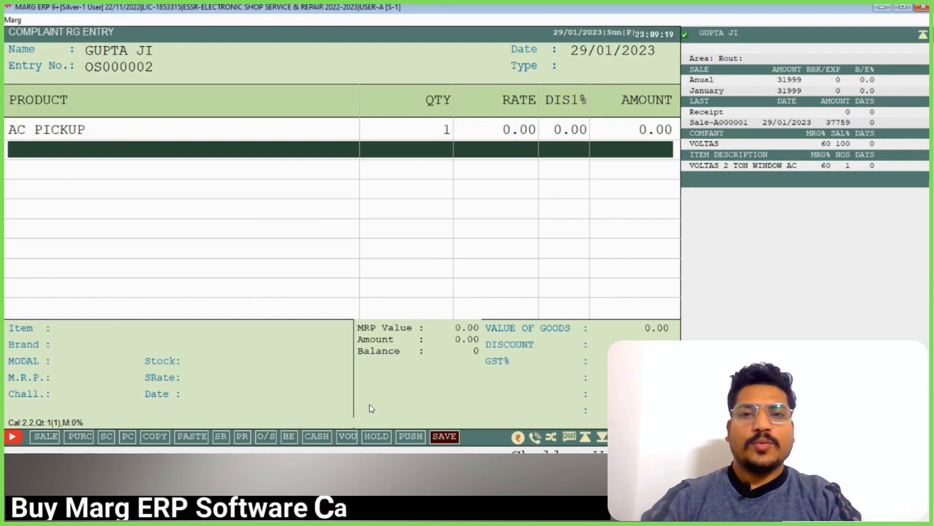
# - Add a SERVICE CHARGES line with an amount of 500 below the AC PICKUP item
pyautogui.press('Return')
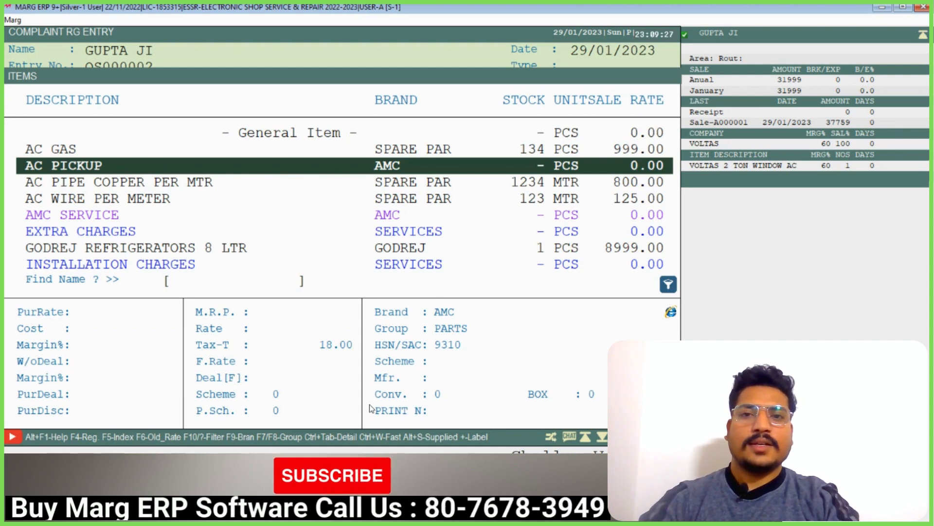
pyautogui.press('Down')
pyautogui.press('Down')
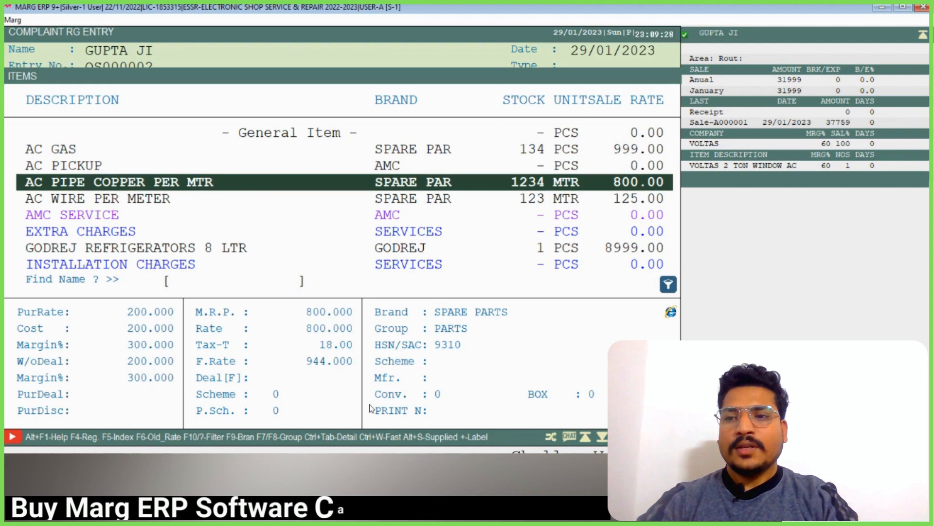
pyautogui.write('SER')
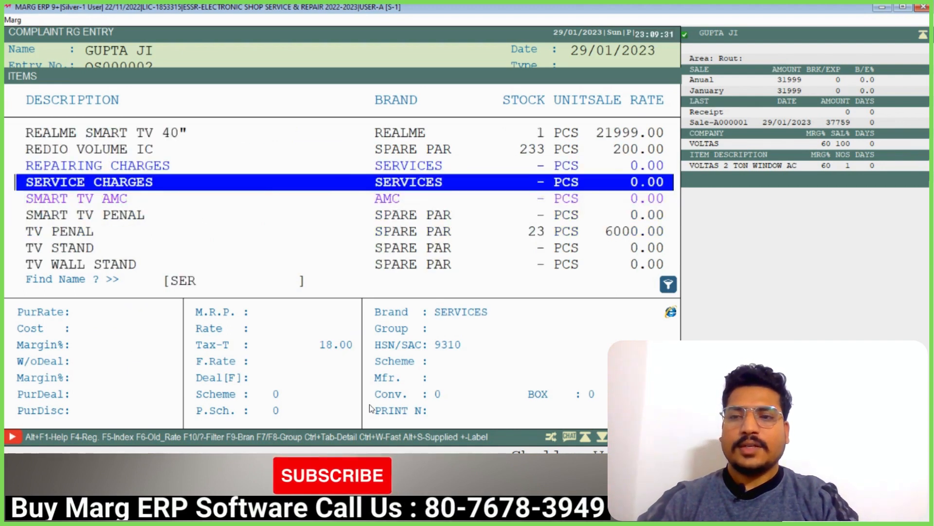
pyautogui.press('Down')
pyautogui.press('Up')
pyautogui.press('Return')
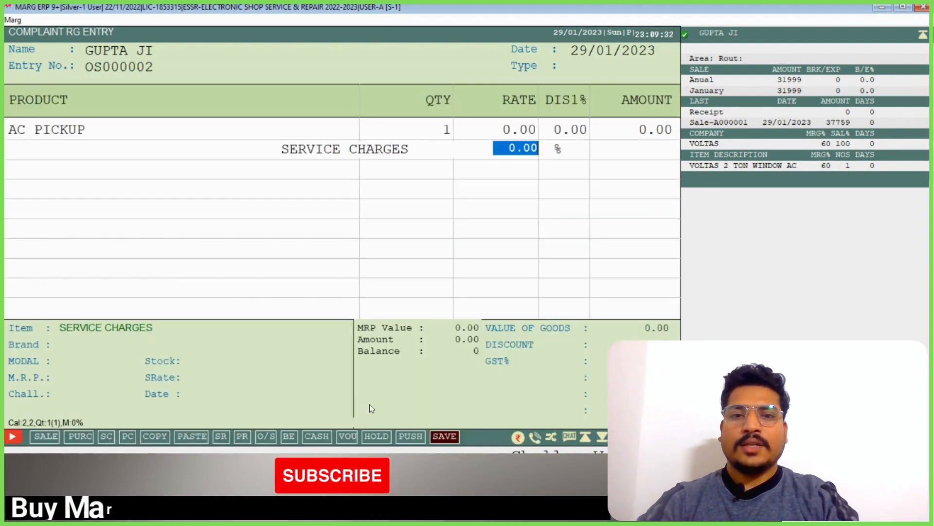
pyautogui.press('Return')
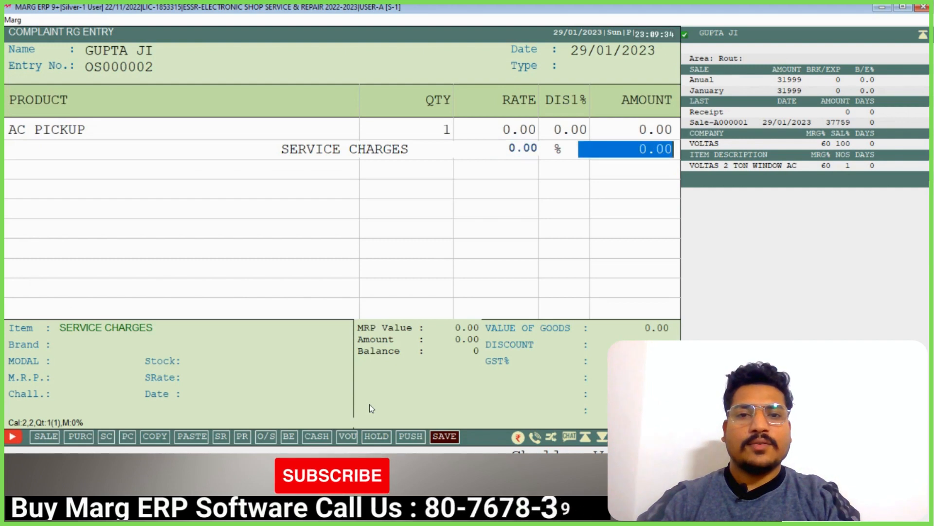
pyautogui.write('500')
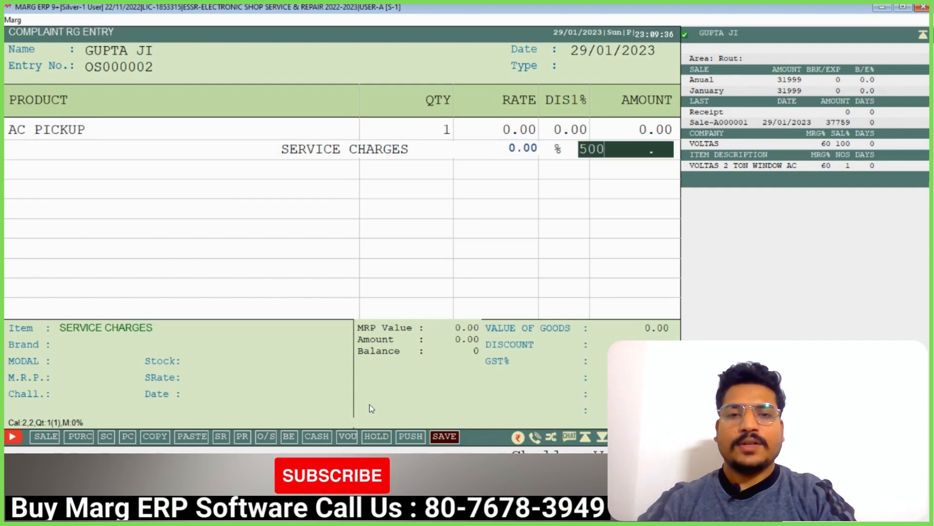
pyautogui.press('Return')
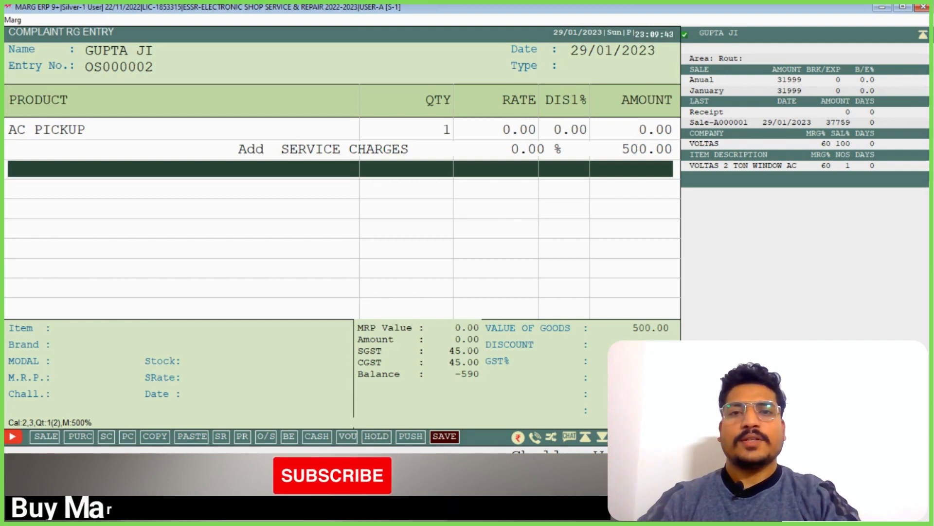
# - Change the entry's bill calculation to type 9 so the 500 service charge includes tax
pyautogui.press('Escape')
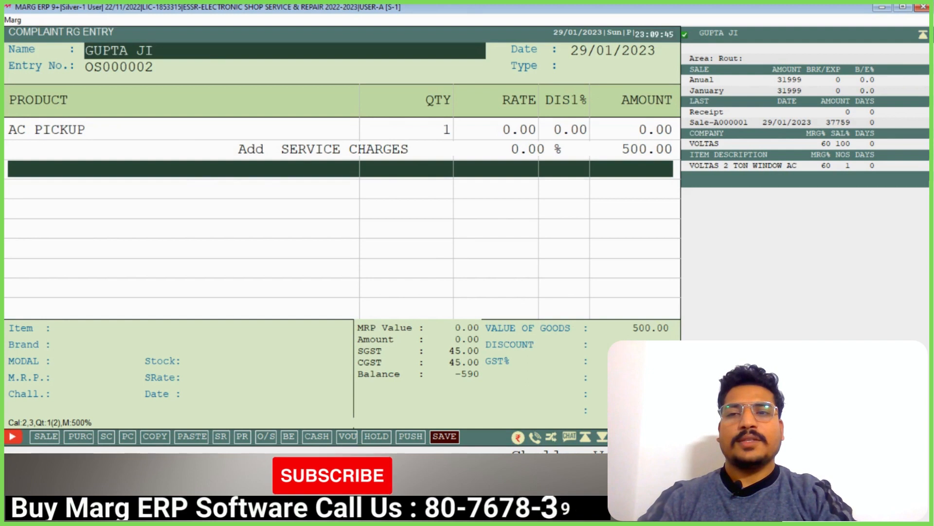
pyautogui.press('Return')
pyautogui.press('Return')
pyautogui.press('Return')
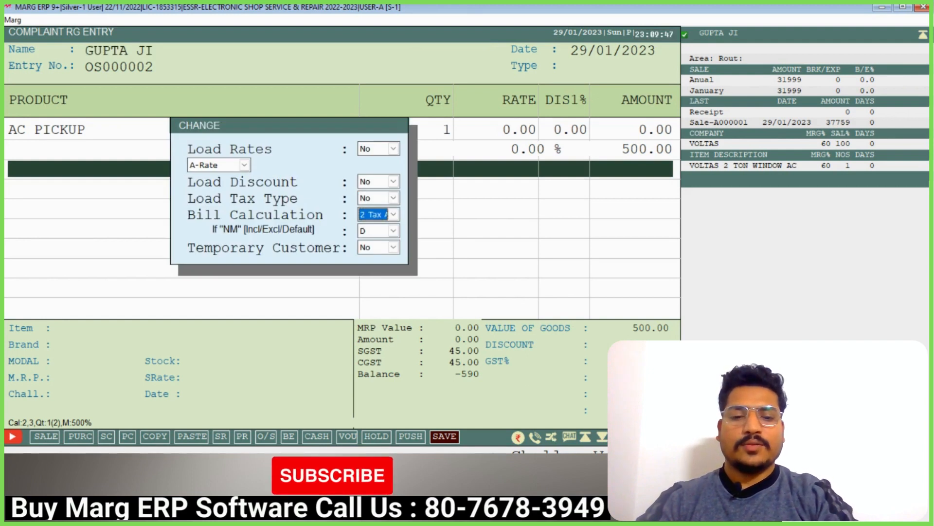
pyautogui.press('Return')
pyautogui.press('Return')
pyautogui.press('Return')
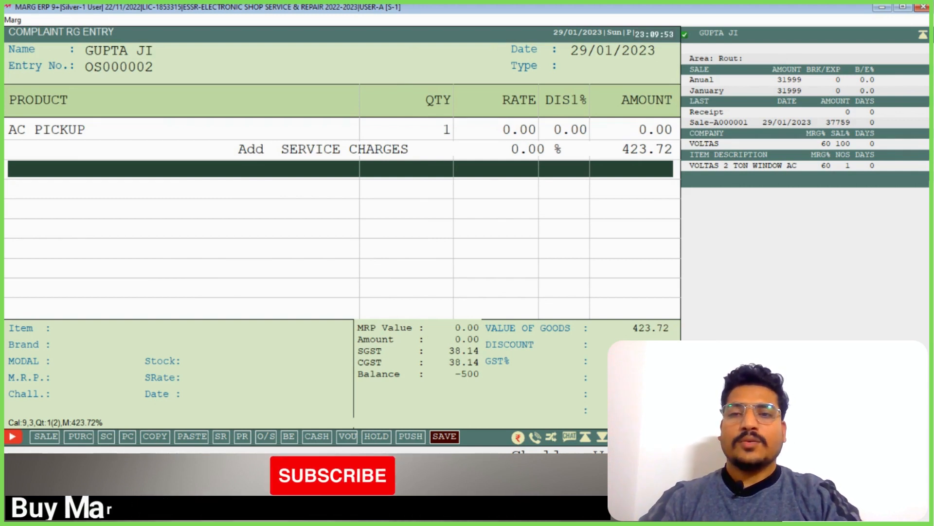
# - Save the complaint entry with no cash received and print one copy of its job card to the preview
pyautogui.press('Return')
pyautogui.press('Return')
pyautogui.press('Return')
pyautogui.press('Return')
pyautogui.press('Return')
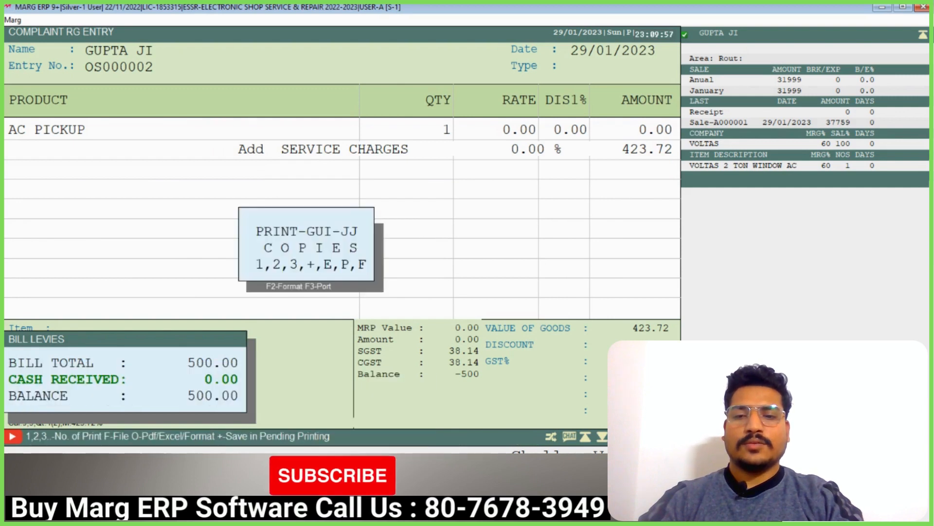
pyautogui.press('Return')
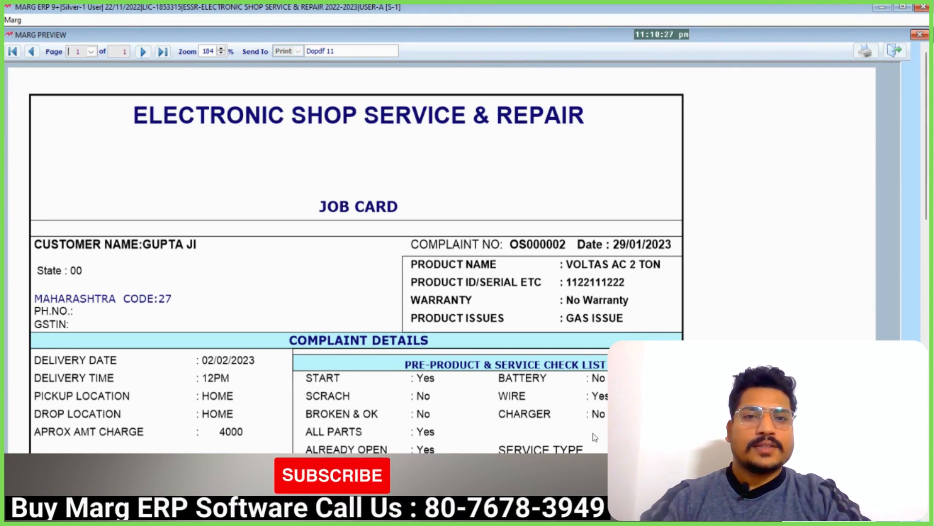
# - Examine the job card's customer, product, complaint, checklist and charges sections, and exit the preview and complaint entry
pyautogui.moveTo(927, 119); pyautogui.dragTo(933, 167)
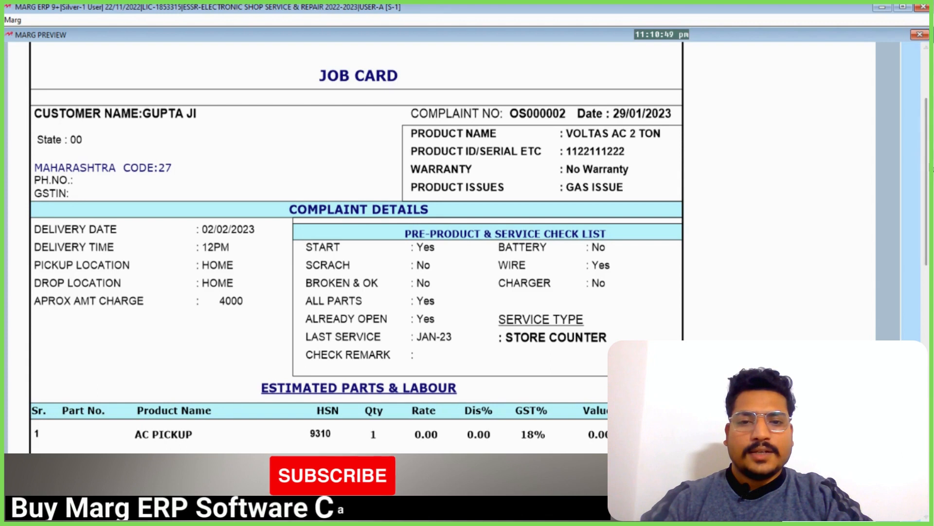
pyautogui.scroll(-5, 922, 222)
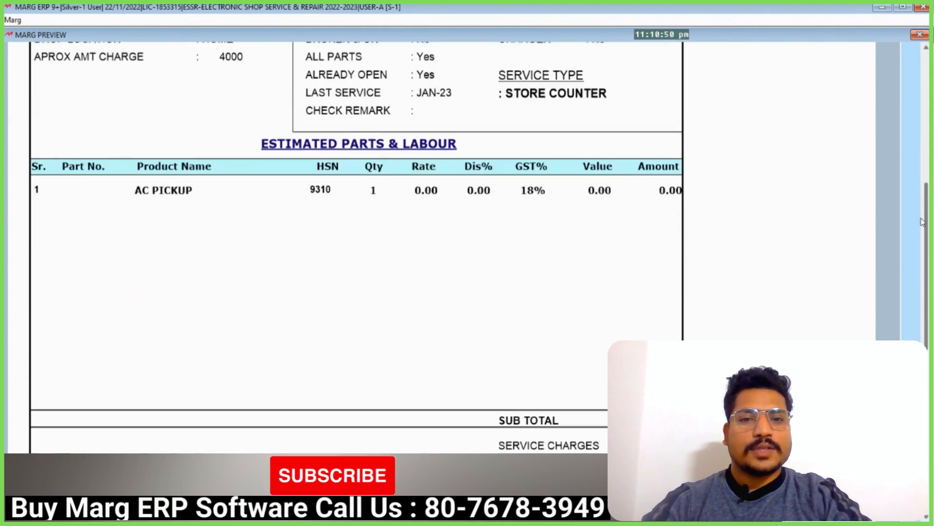
pyautogui.moveTo(923, 223); pyautogui.dragTo(922, 225)
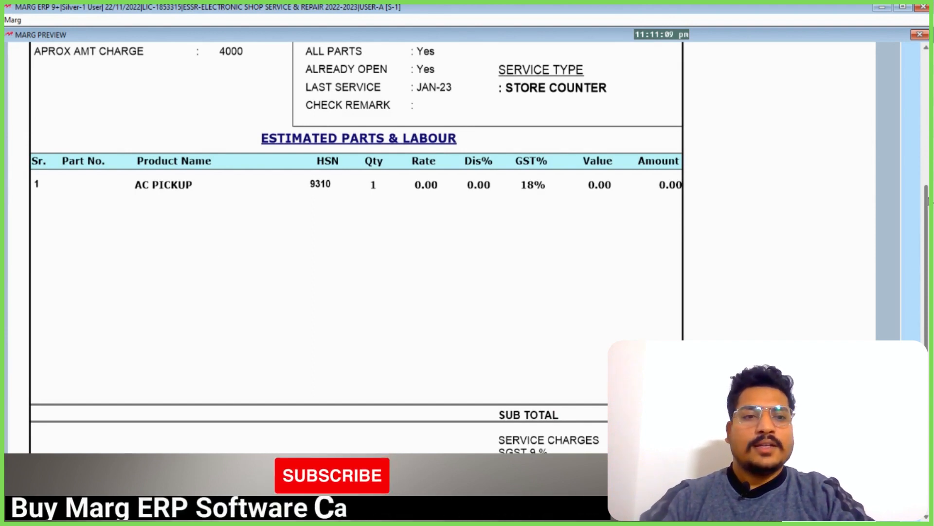
pyautogui.scroll(-2, 932, 224)
pyautogui.scroll(-5, 933, 223)
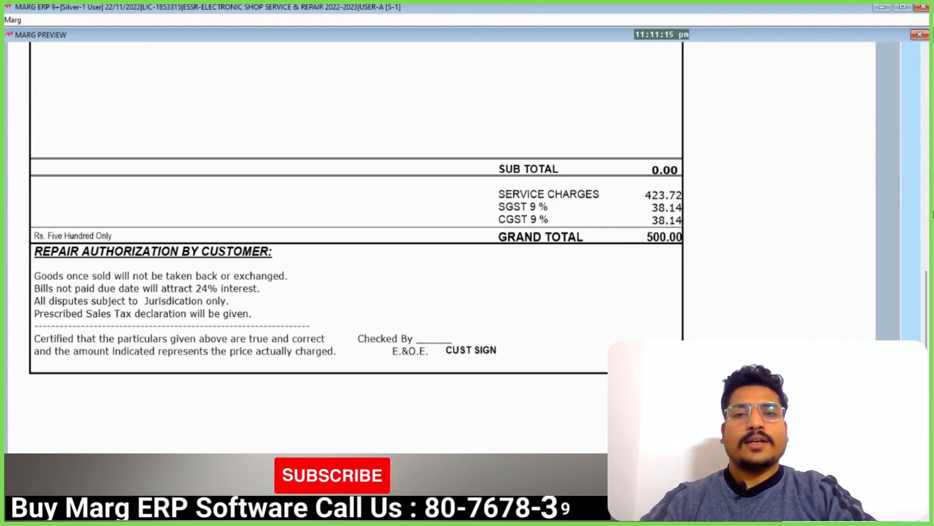
pyautogui.moveTo(928, 288); pyautogui.dragTo(933, 158)
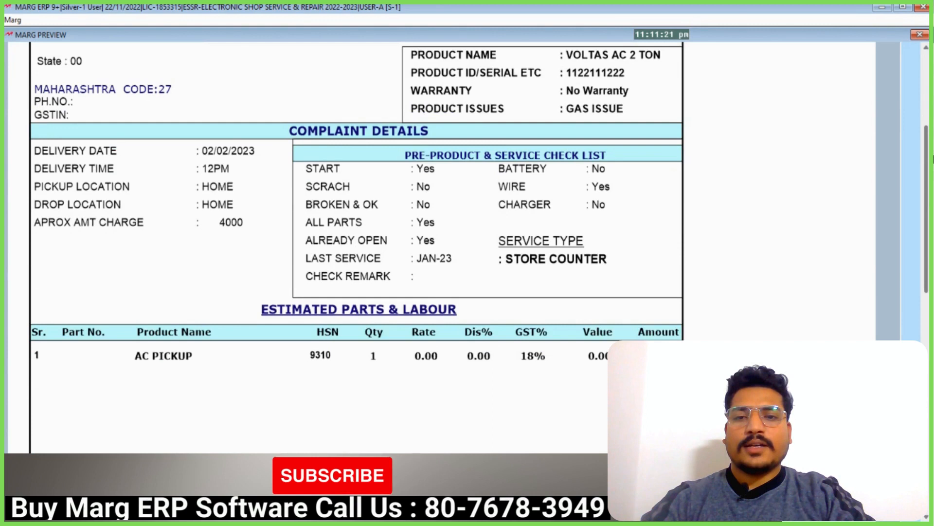
pyautogui.scroll(5, 909, 125)
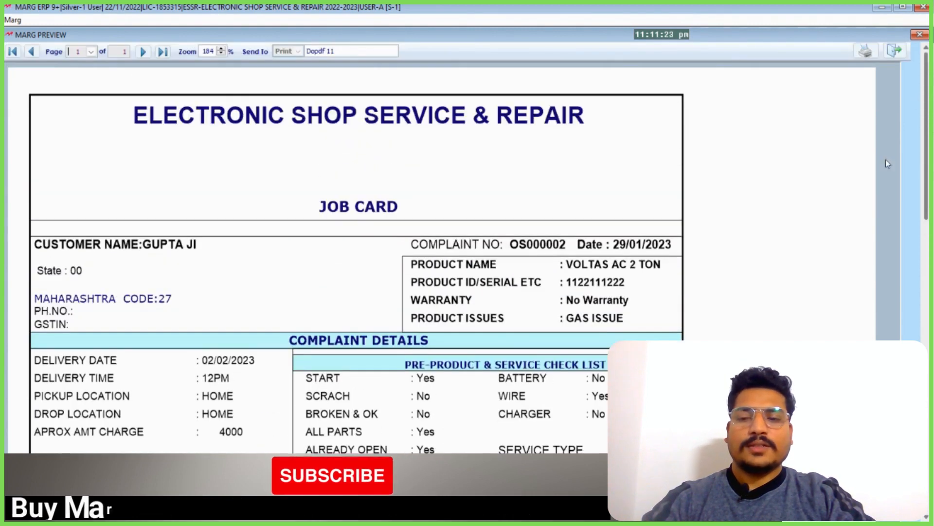
pyautogui.press('Escape')
pyautogui.press('Escape')
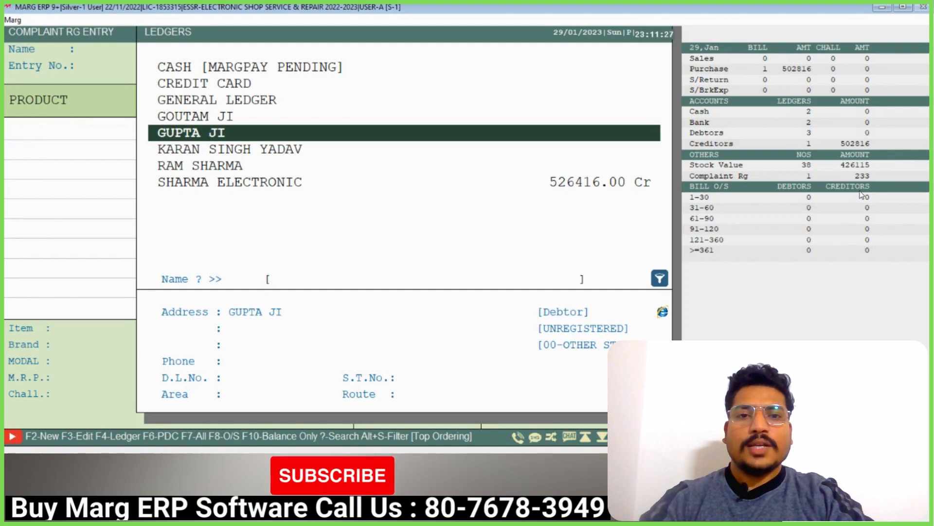
pyautogui.press('Escape')
pyautogui.press('Escape')
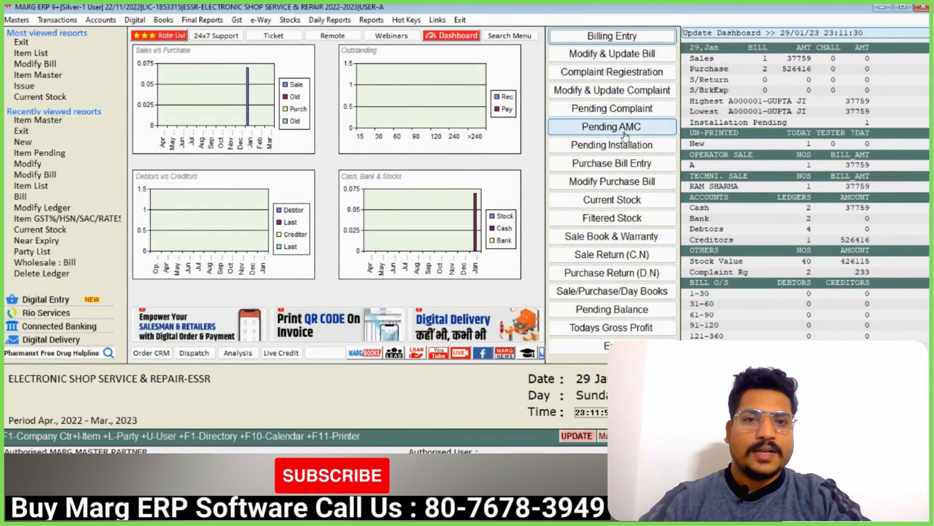
# - Mark the pending installation bill for delivery and assign the technician already named on the bill
pyautogui.click(597, 149)
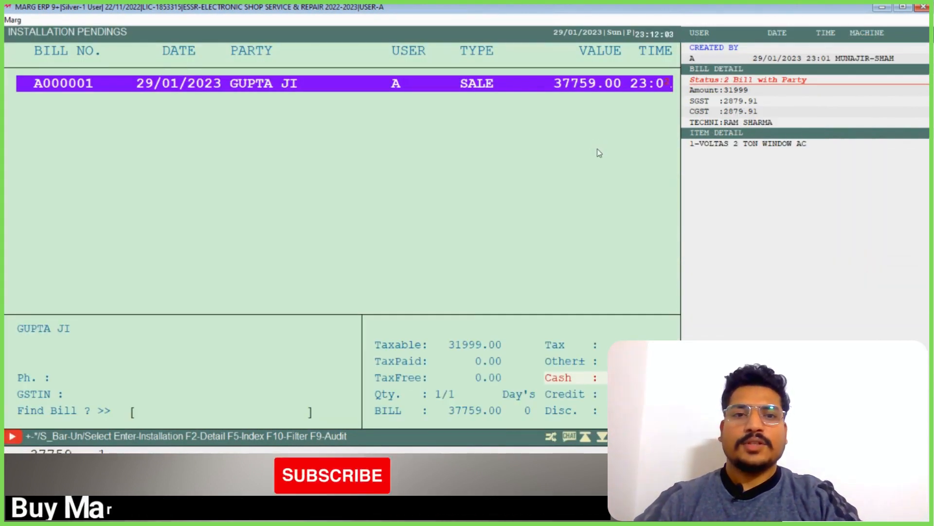
pyautogui.press('Return')
pyautogui.press('Right')
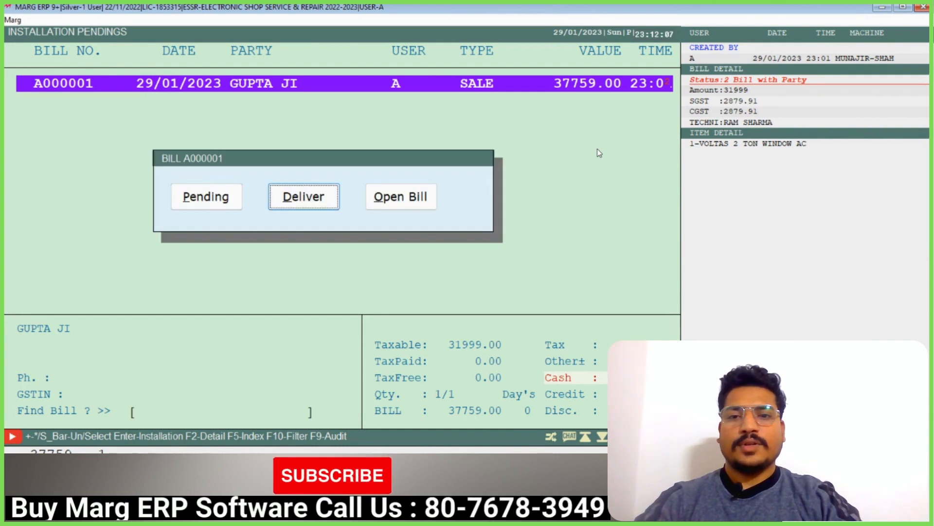
pyautogui.press('Return')
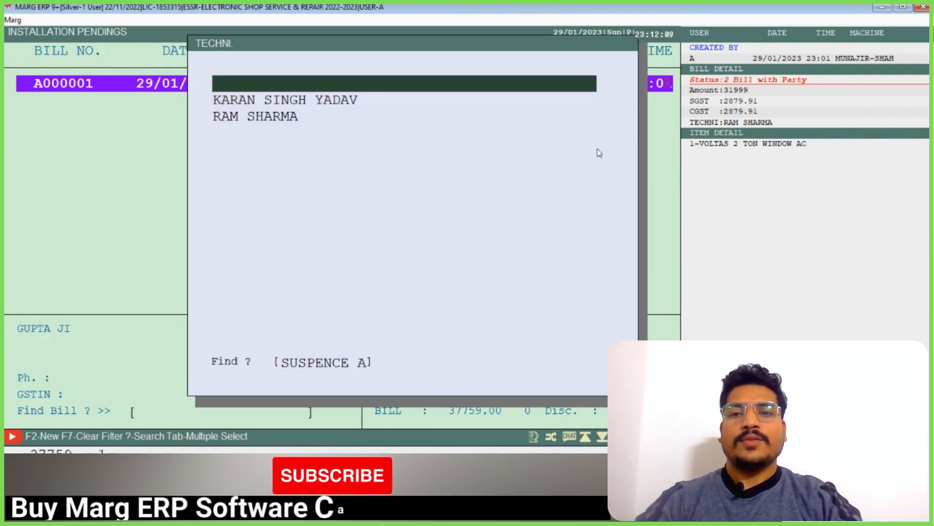
pyautogui.press('Down')
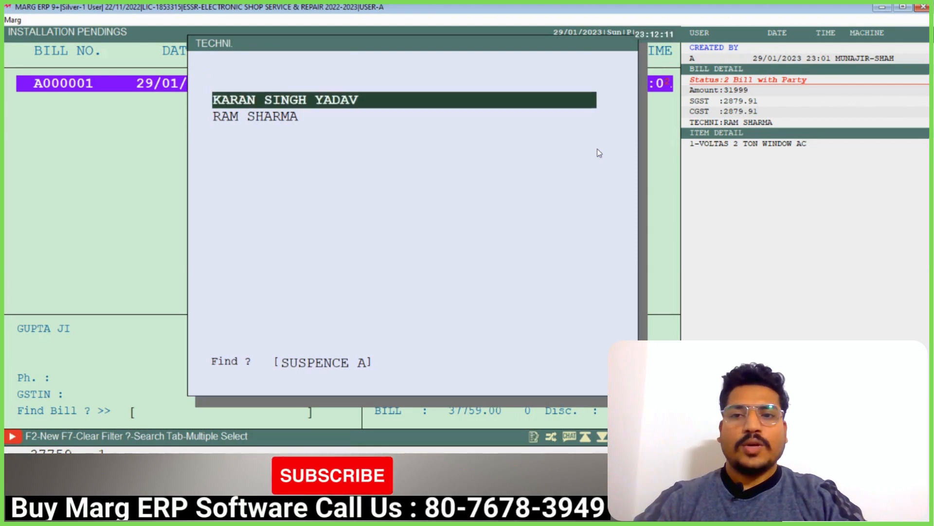
pyautogui.press('Up')
pyautogui.press('Down')
pyautogui.press('Down')
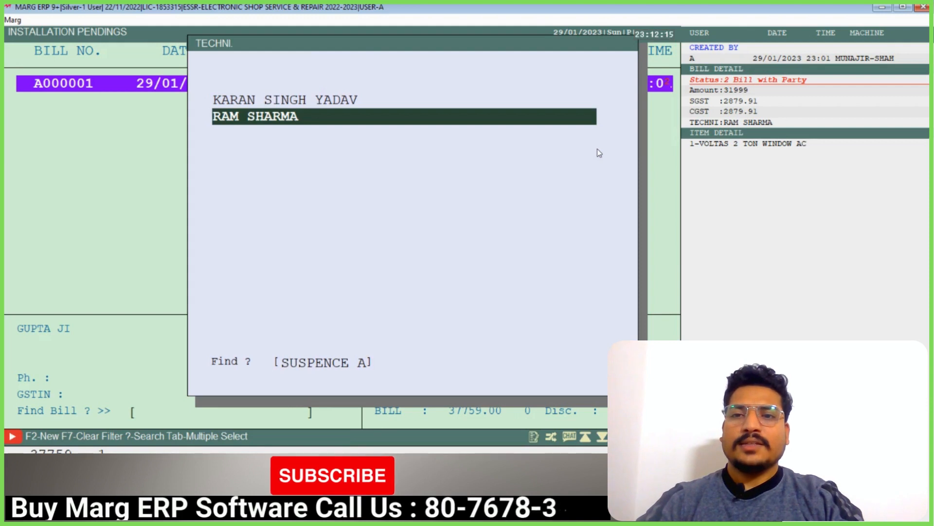
pyautogui.press('Up')
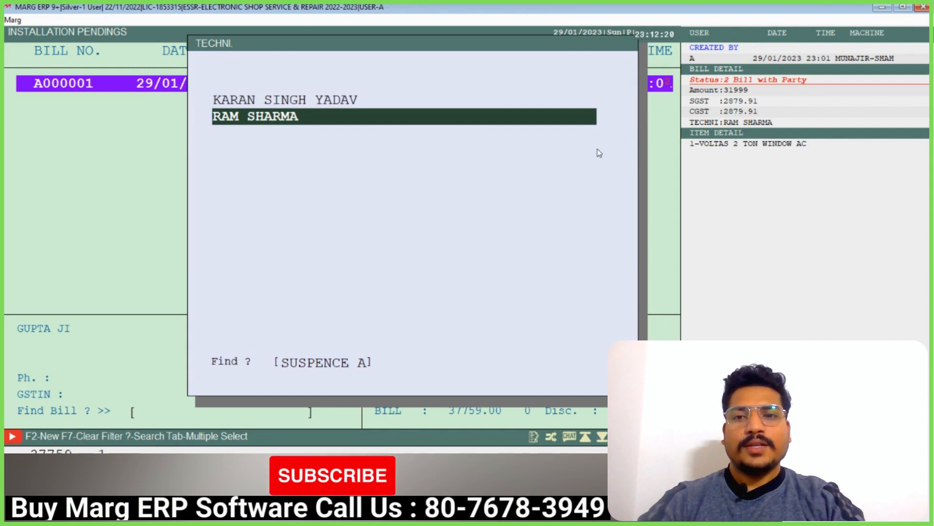
pyautogui.press('Return')
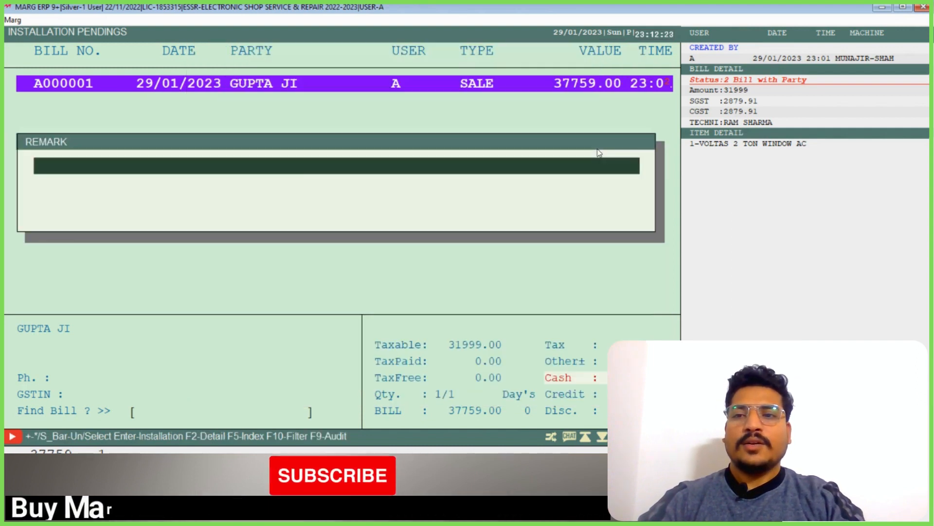
# - Enter the remark TESTING for the installation, leave the other remark lines blank, and close the pending installations list
pyautogui.write('TESTING')
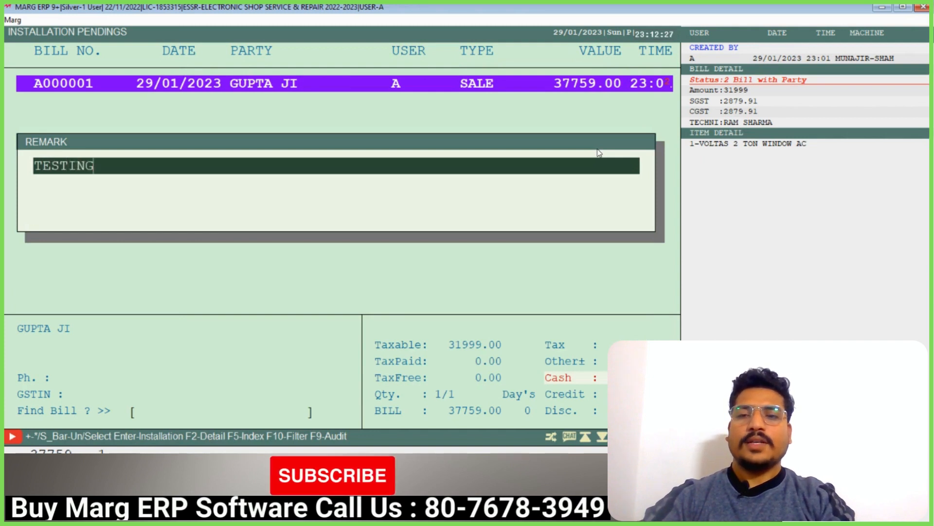
pyautogui.press('Return')
pyautogui.press('Return')
pyautogui.press('Return')
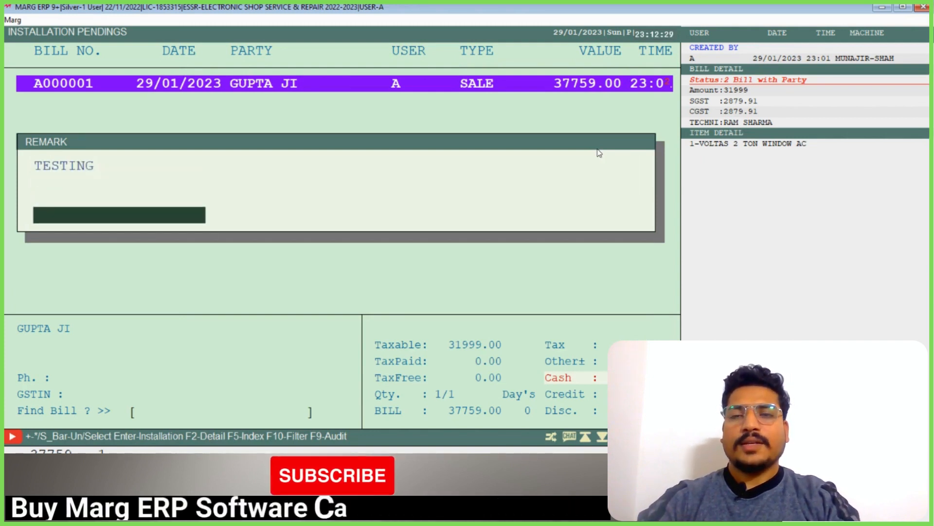
pyautogui.press('Return')
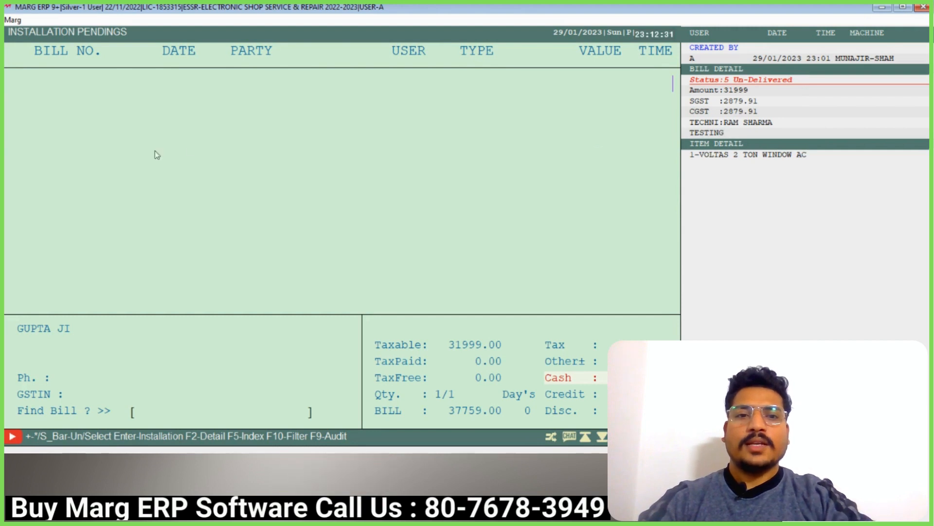
pyautogui.press('Escape')
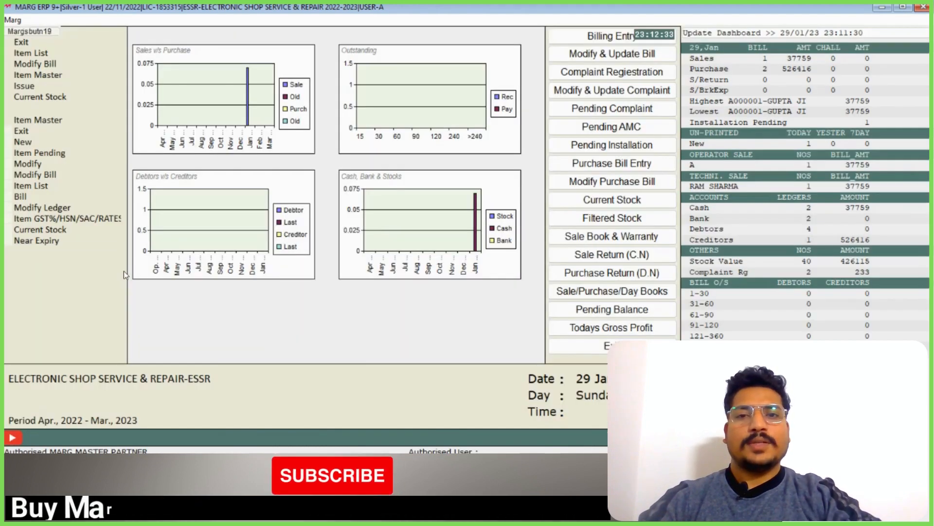
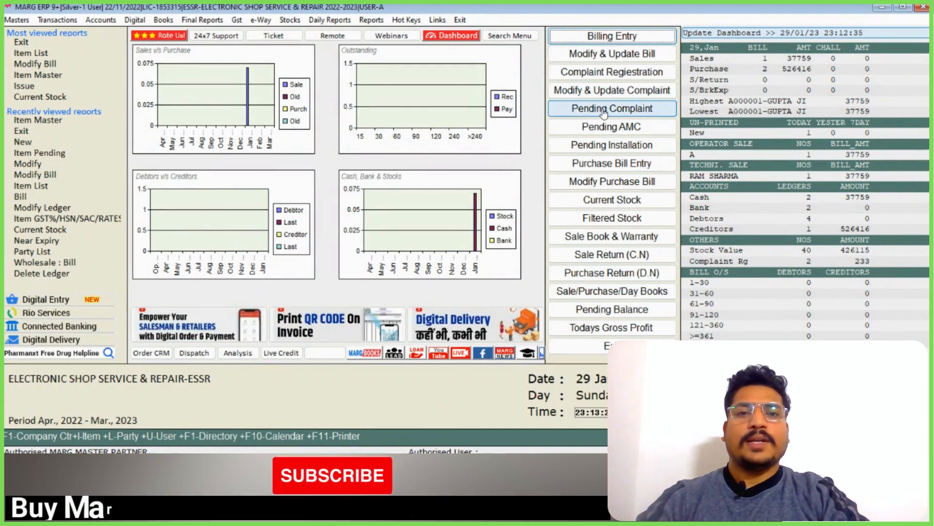
# - List the pending complaints from 29/01/2023 to 29/01/2023 based on order date
pyautogui.click(603, 109)
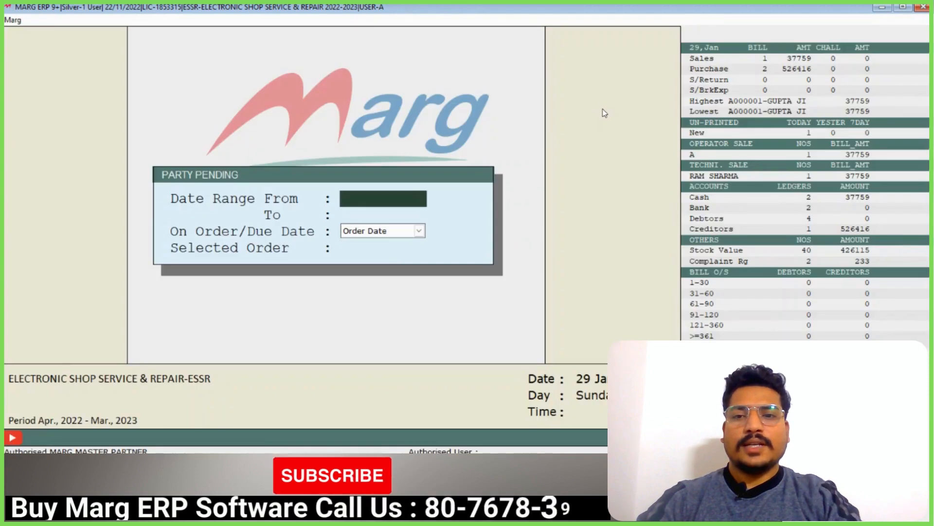
pyautogui.write('29/01')
pyautogui.press('Return')
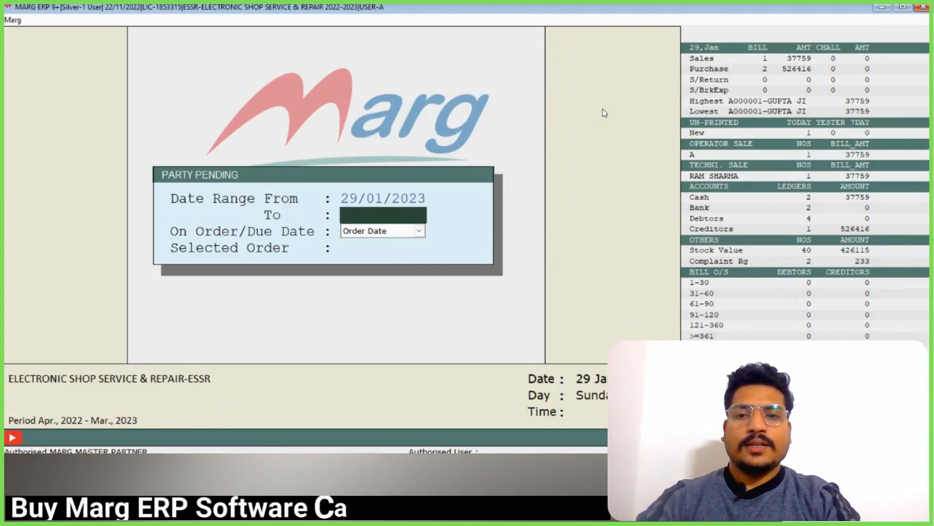
pyautogui.write('29/01')
pyautogui.press('Return')
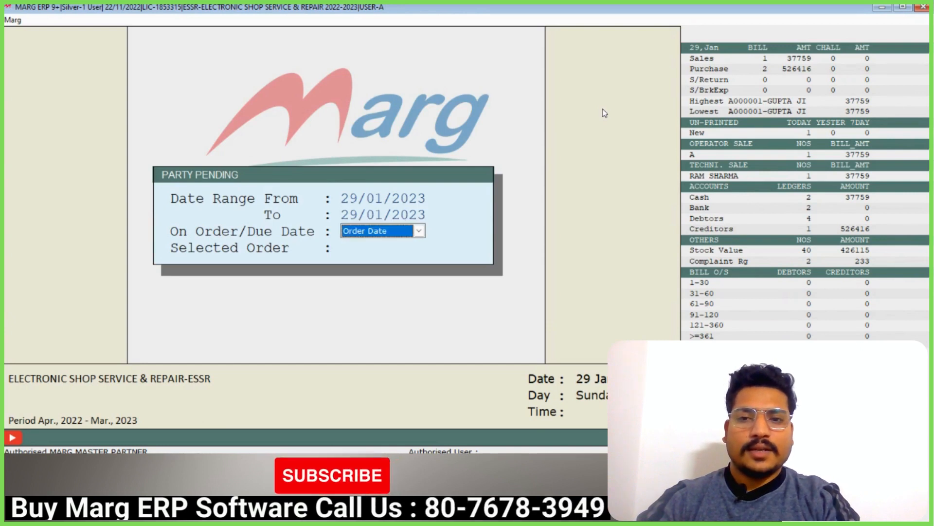
pyautogui.press('Return')
pyautogui.press('Return')
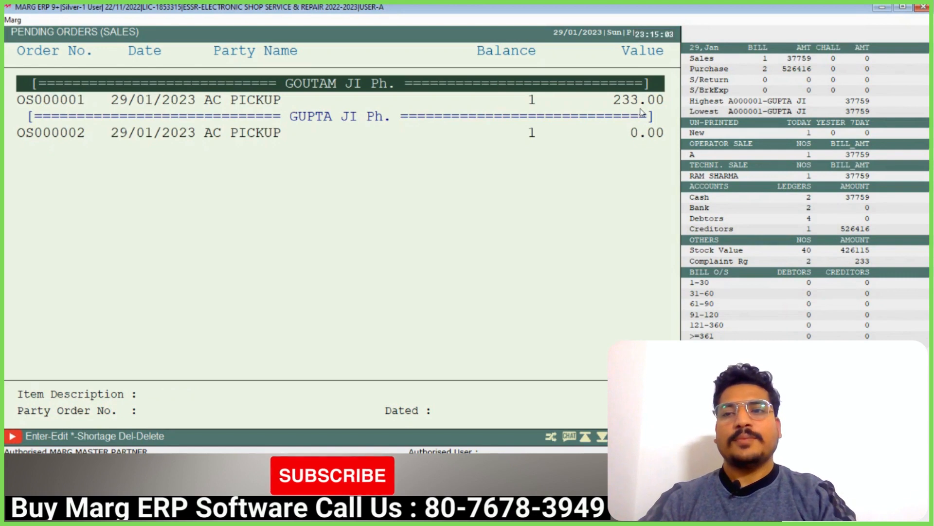
# - Review the AC PICKUP complaints listed under both customers and close the pending list
pyautogui.press('Down')
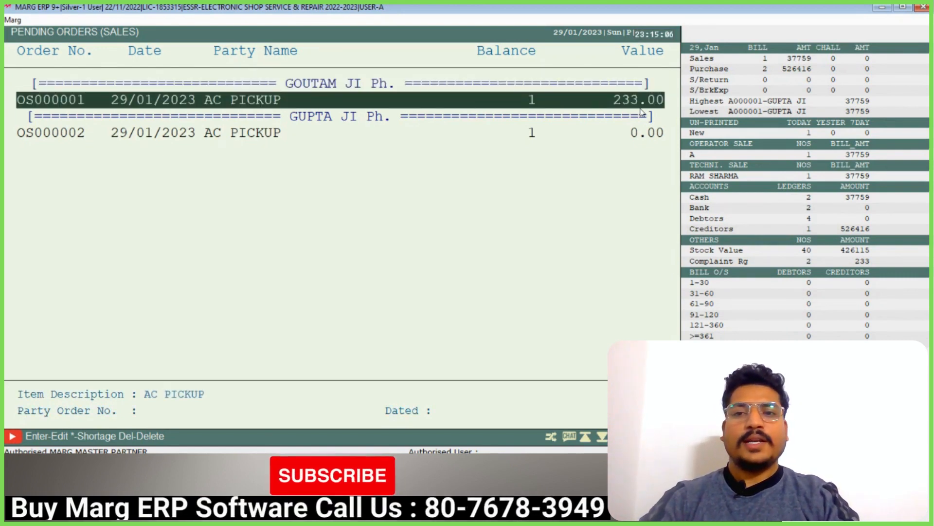
pyautogui.press('Down')
pyautogui.press('Down')
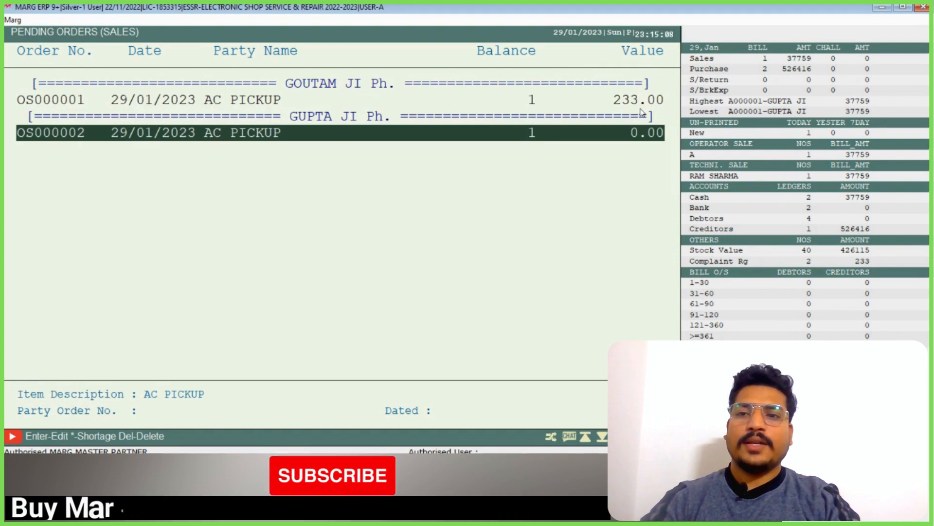
pyautogui.press('Up')
pyautogui.press('Up')
pyautogui.press('Up')
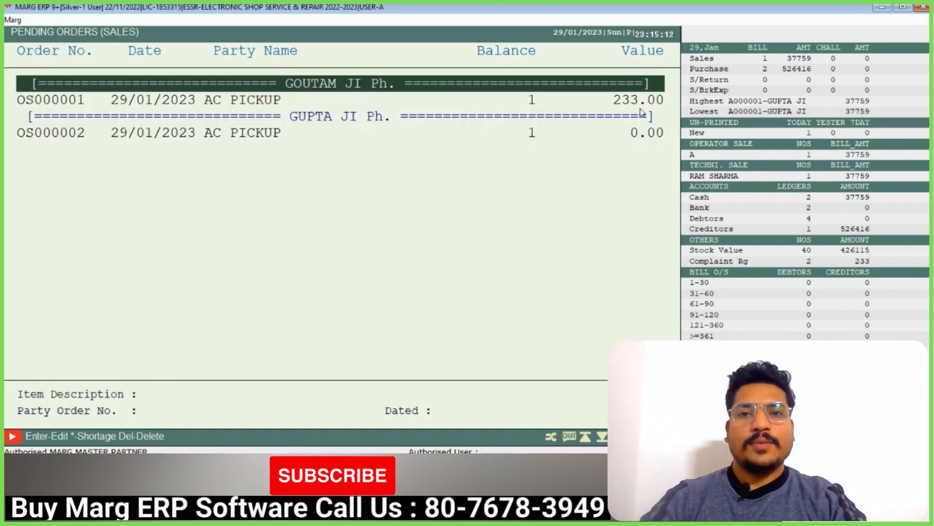
pyautogui.press('Escape')
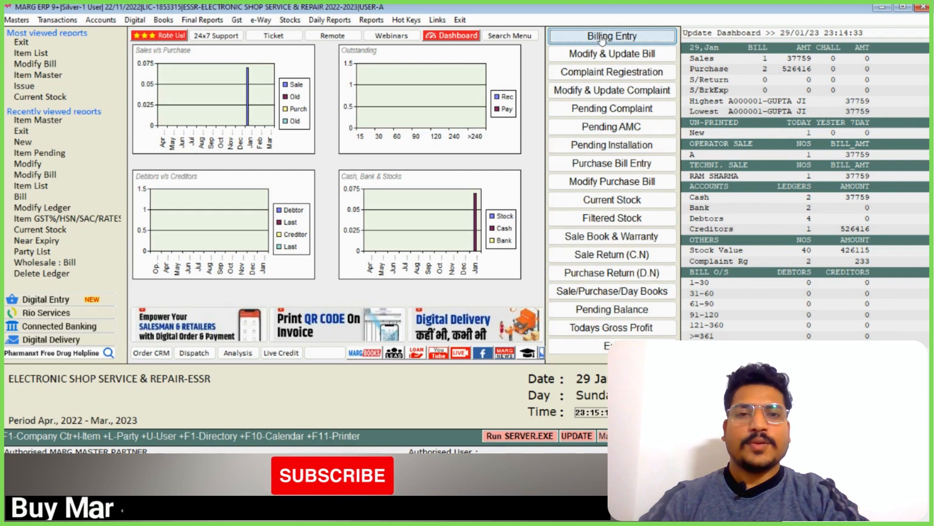
# - Start a sale bill dated 29/01/2023 for the first customer with a pending complaint, leaving the technician blank
pyautogui.click(602, 40)
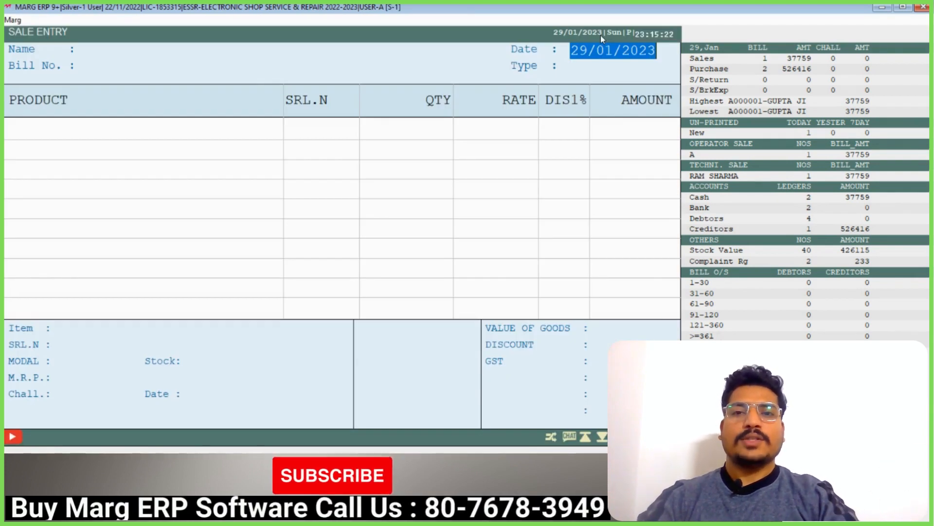
pyautogui.press('Return')
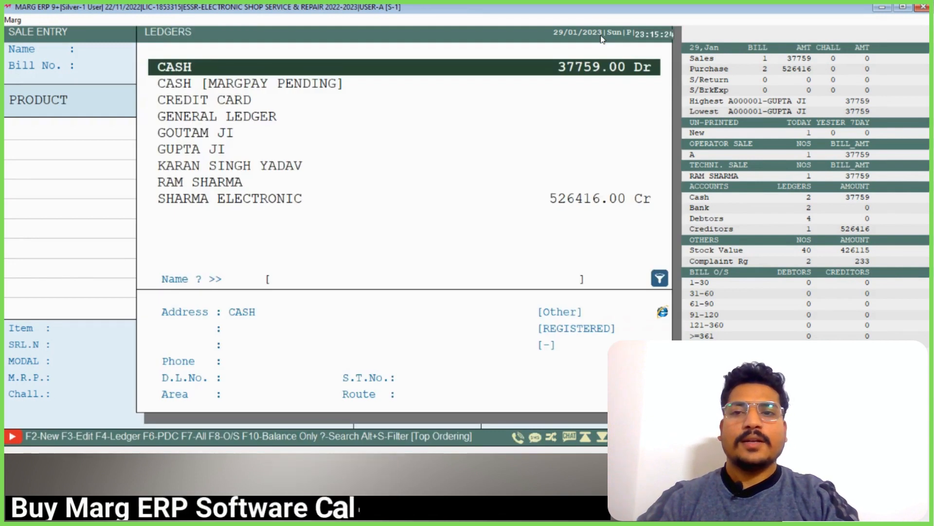
pyautogui.press('Down')
pyautogui.press('Down')
pyautogui.press('Down')
pyautogui.press('Return')
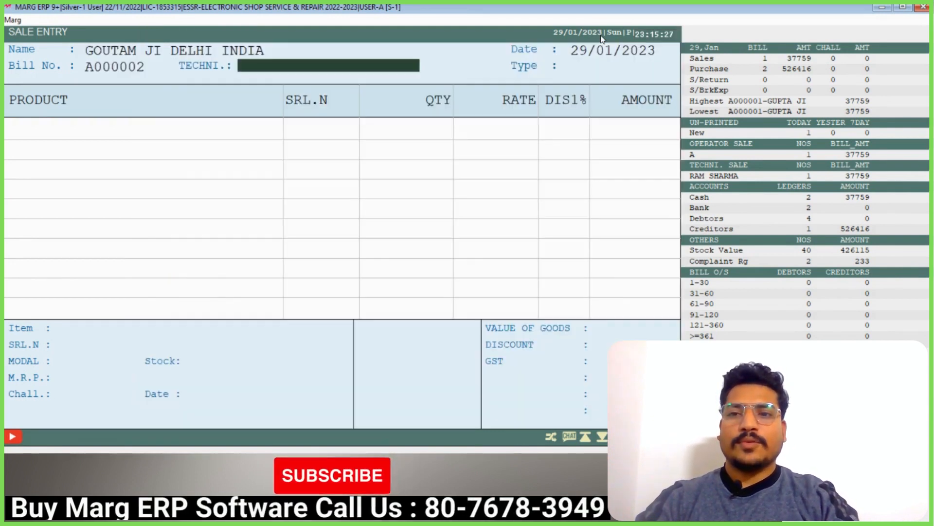
pyautogui.press('Return')
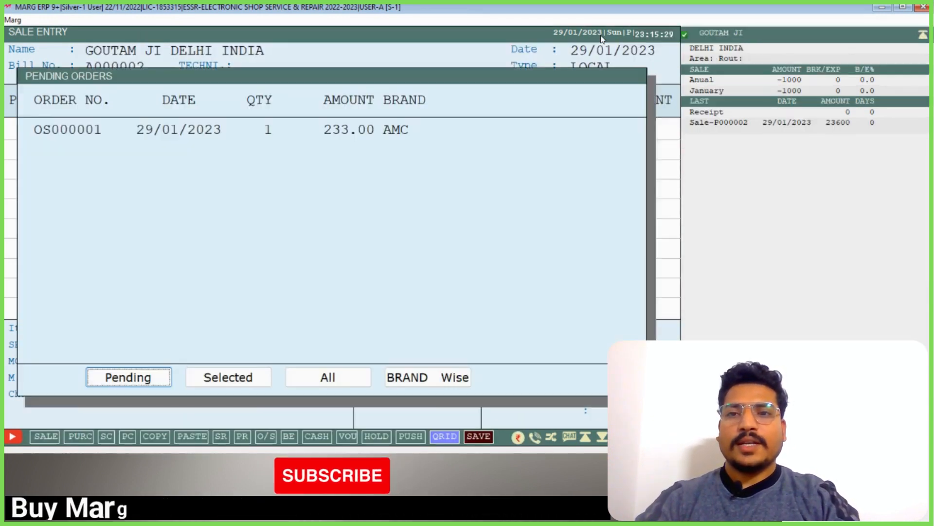
# - Load the customer's pending AC PICKUP complaint order into the bill as a selected item
pyautogui.press('Tab')
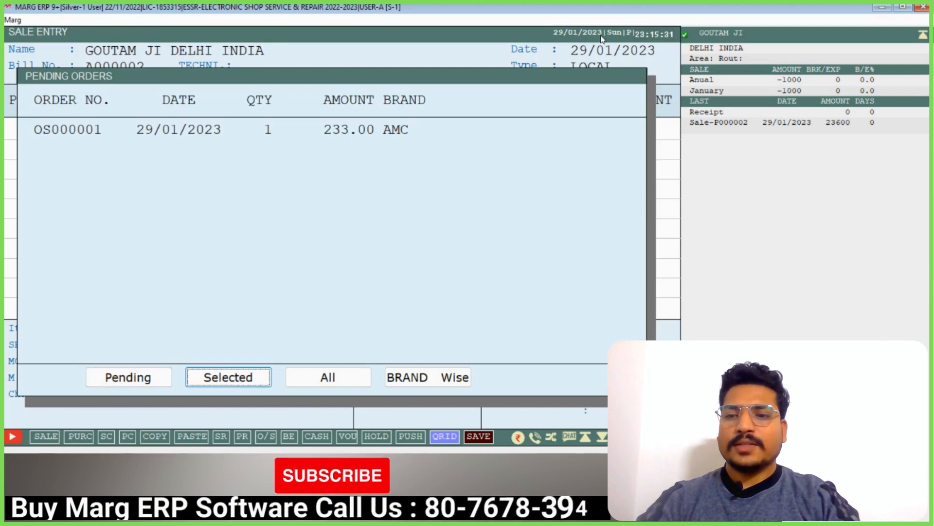
pyautogui.press('Return')
pyautogui.press('space')
pyautogui.press('Return')
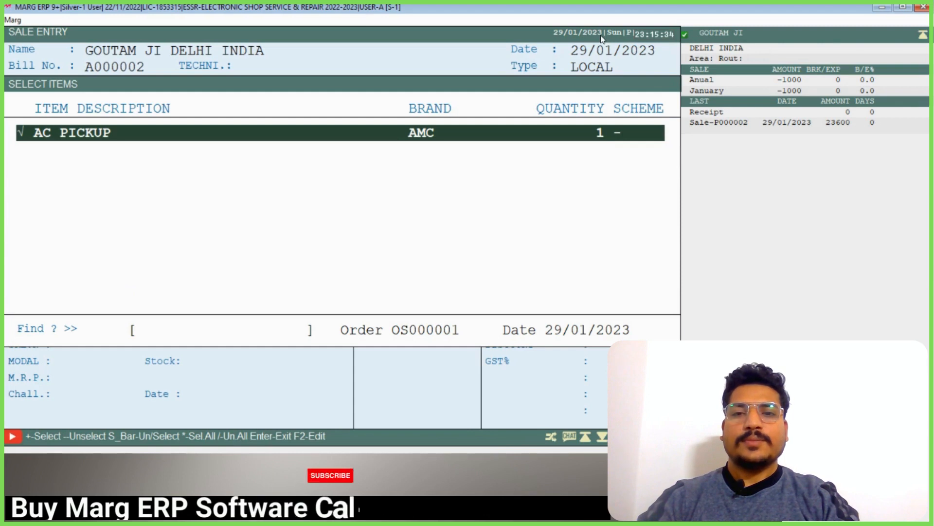
pyautogui.press('Return')
pyautogui.press('Return')
pyautogui.press('Return')
pyautogui.press('Return')
pyautogui.press('Return')
pyautogui.press('Return')
pyautogui.press('Return')
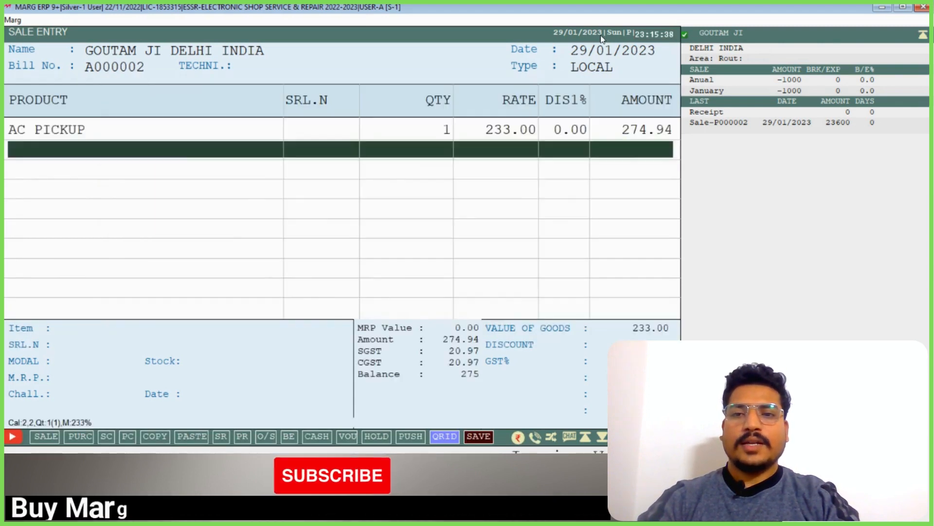
# - Set the AC PICKUP rate to 0, leave its warranty and services details blank, and accept the zero billing rate
pyautogui.press('Escape')
pyautogui.press('Up')
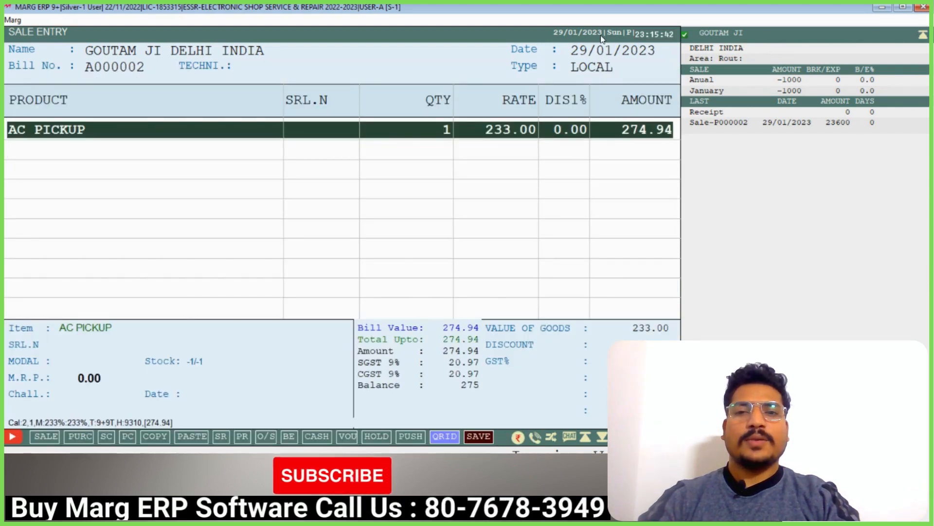
pyautogui.press('Return')
pyautogui.press('Return')
pyautogui.press('Return')
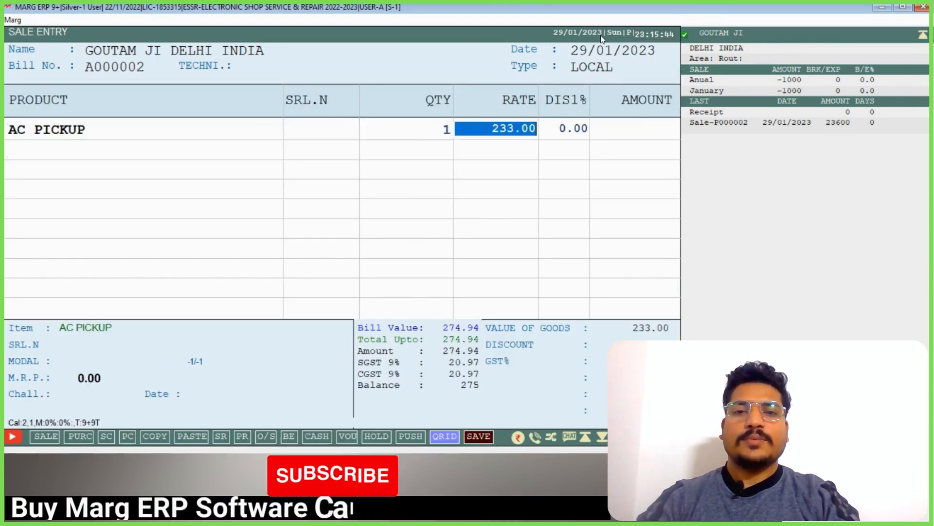
pyautogui.press('Up')
pyautogui.write('0')
pyautogui.press('Return')
pyautogui.press('Return')
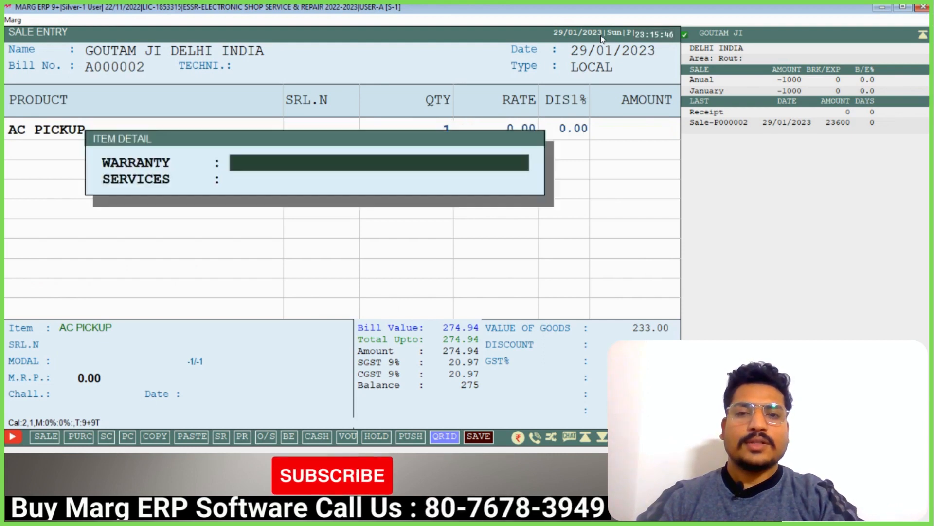
pyautogui.press('Return')
pyautogui.press('Return')
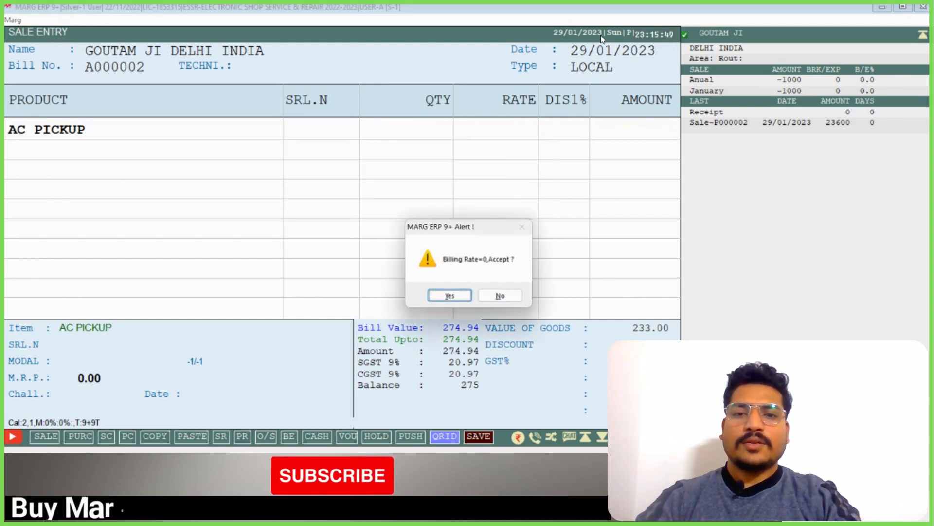
pyautogui.press('Return')
# - Add EXTRA CHARGES of 500 to the bill below the AC PICKUP line
pyautogui.press('Return')
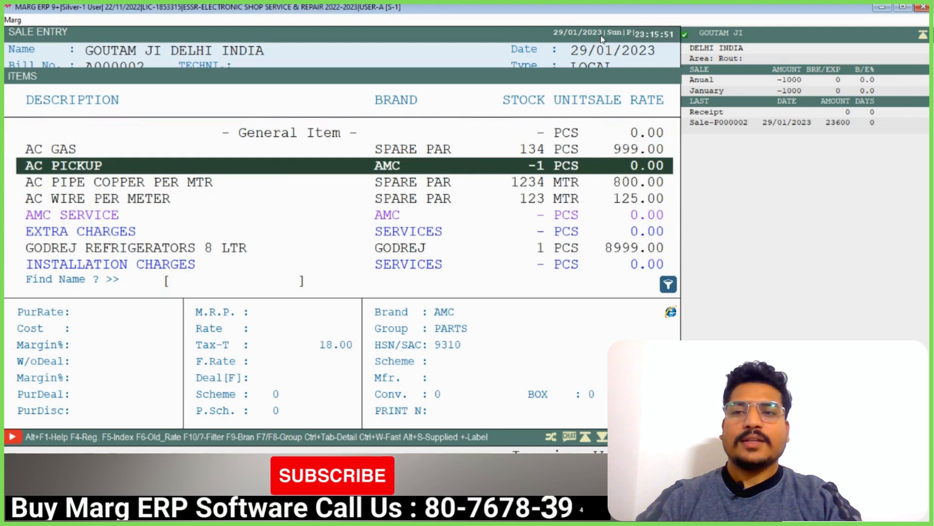
pyautogui.press('Down')
pyautogui.press('Down')
pyautogui.press('Down')
pyautogui.press('Down')
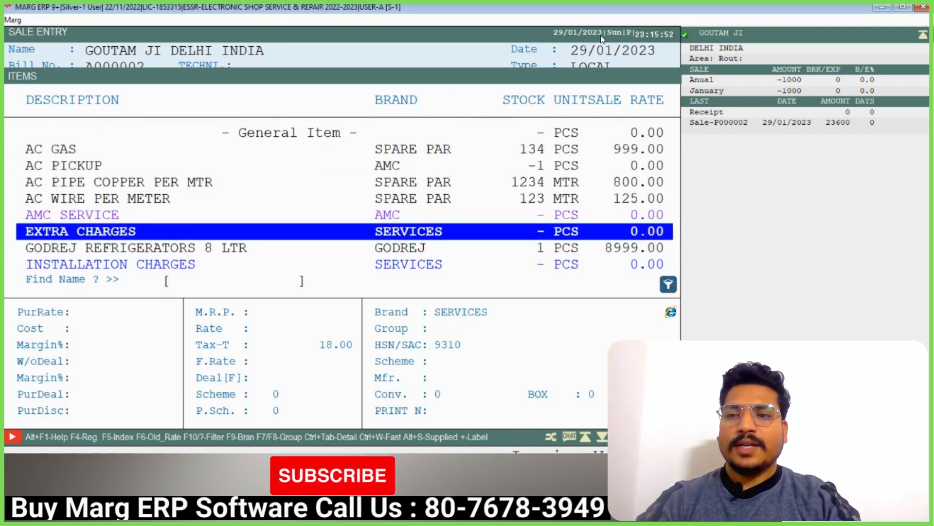
pyautogui.press('Return')
pyautogui.press('Return')
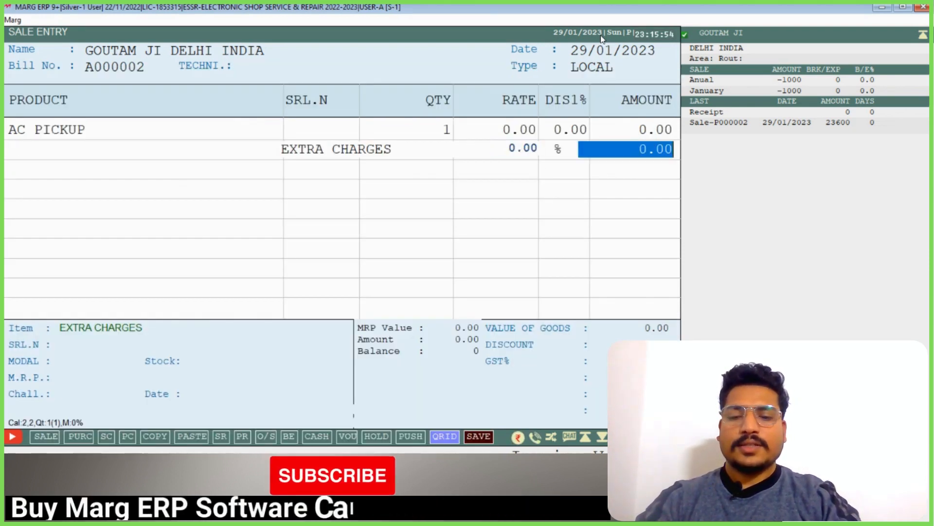
pyautogui.write('500')
pyautogui.press('Return')
# - Add SERVICE CHARGES of 1000 to the bill
pyautogui.press('Return')
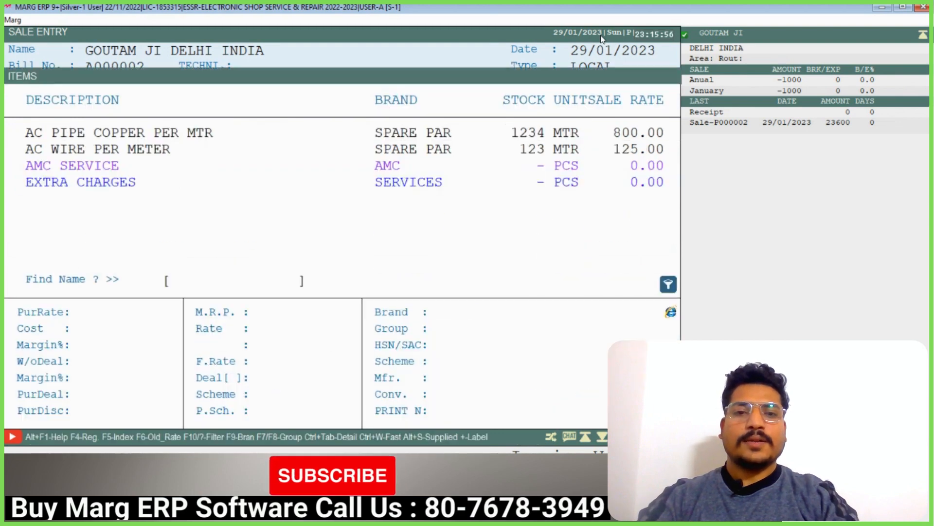
pyautogui.press('Down')
pyautogui.write('SER')
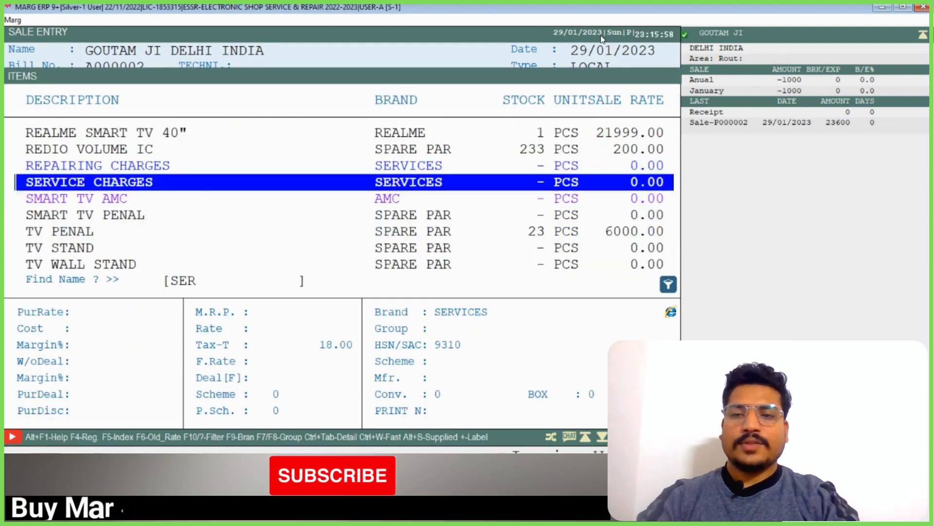
pyautogui.press('Return')
pyautogui.press('Return')
pyautogui.write('1000')
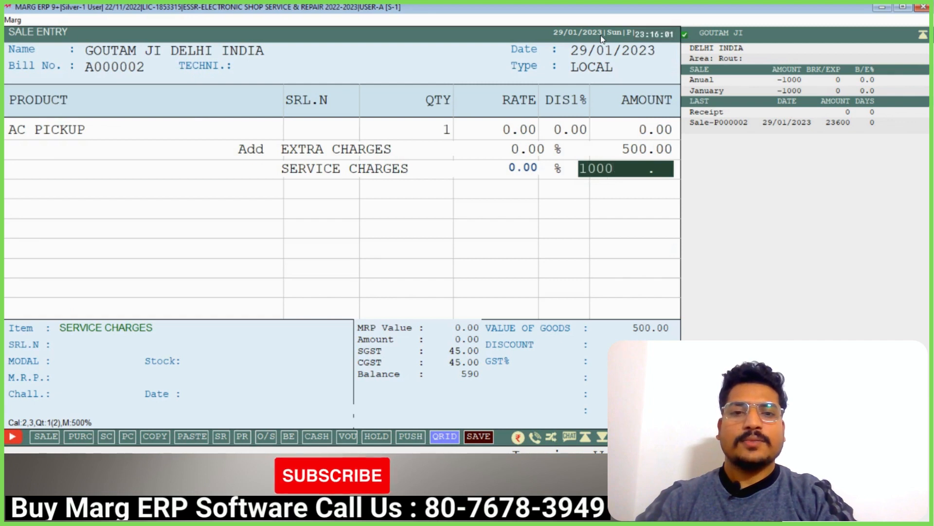
pyautogui.press('Return')
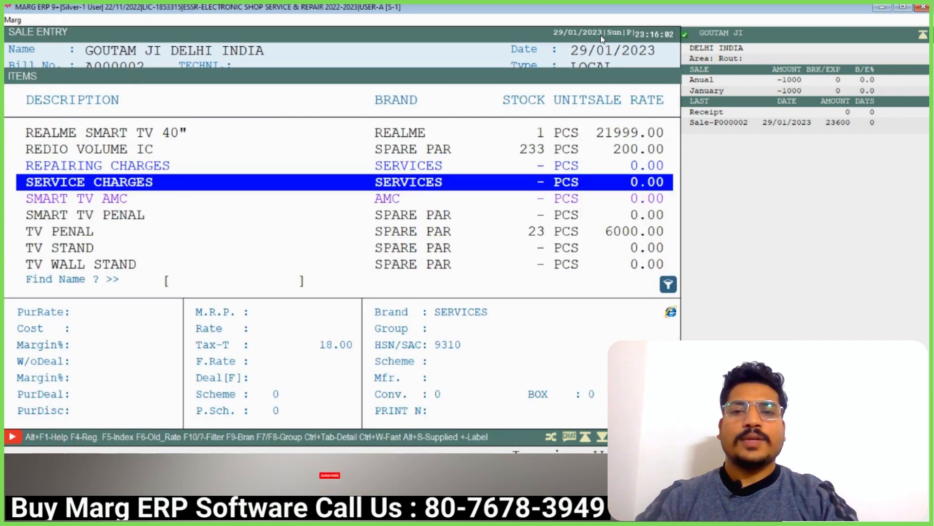
# - Add 1 AC GAS from the GENERAL stock to the bill at the rate of 999.00
pyautogui.write('AC')
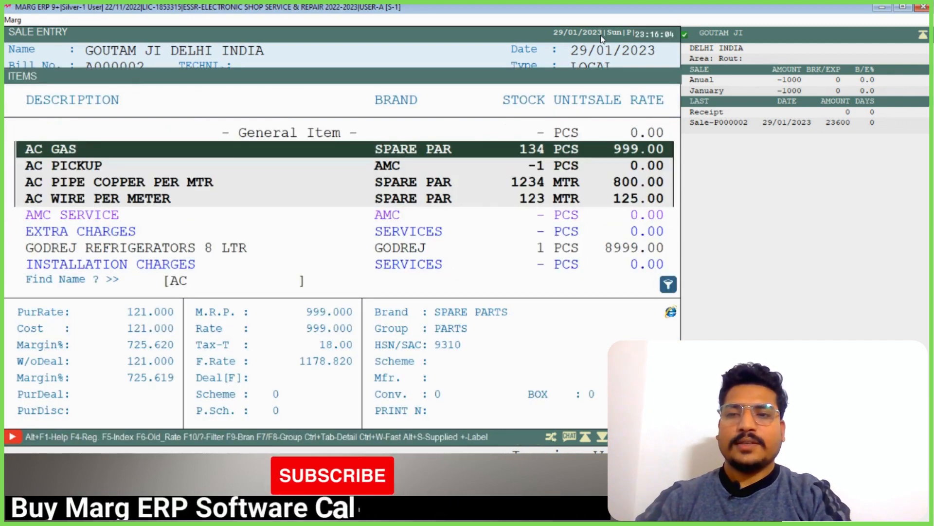
pyautogui.press('Down')
pyautogui.press('Up')
pyautogui.press('Return')
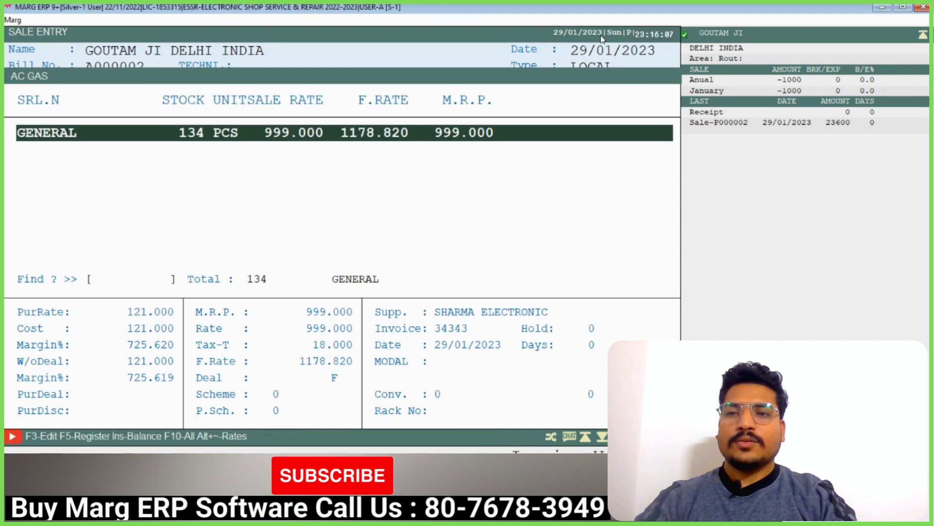
pyautogui.press('Return')
pyautogui.write('1')
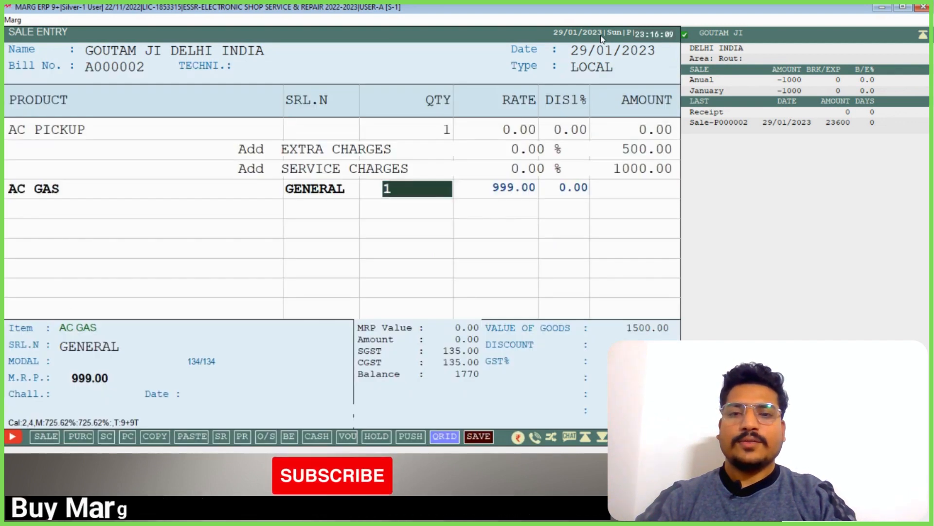
pyautogui.press('Return')
pyautogui.press('Return')
pyautogui.press('Return')
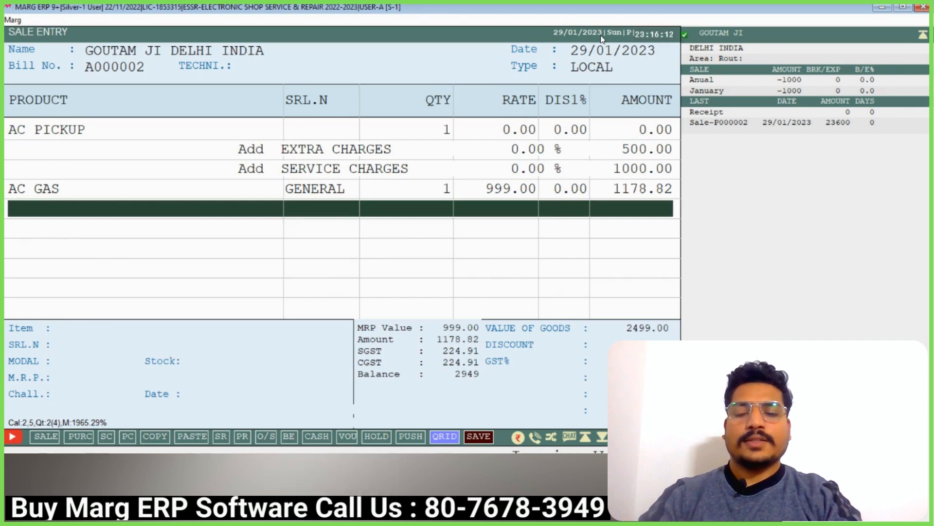
# - Complete the bill's closing details and save it with the full amount pending, without recording any payment
pyautogui.press('Escape')
pyautogui.press('Return')
pyautogui.press('Return')
pyautogui.press('Return')
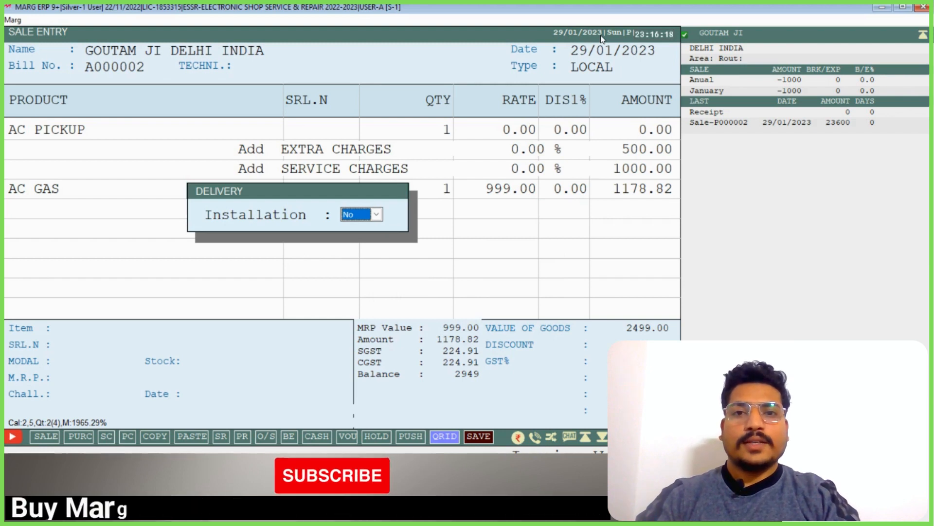
pyautogui.press('Return')
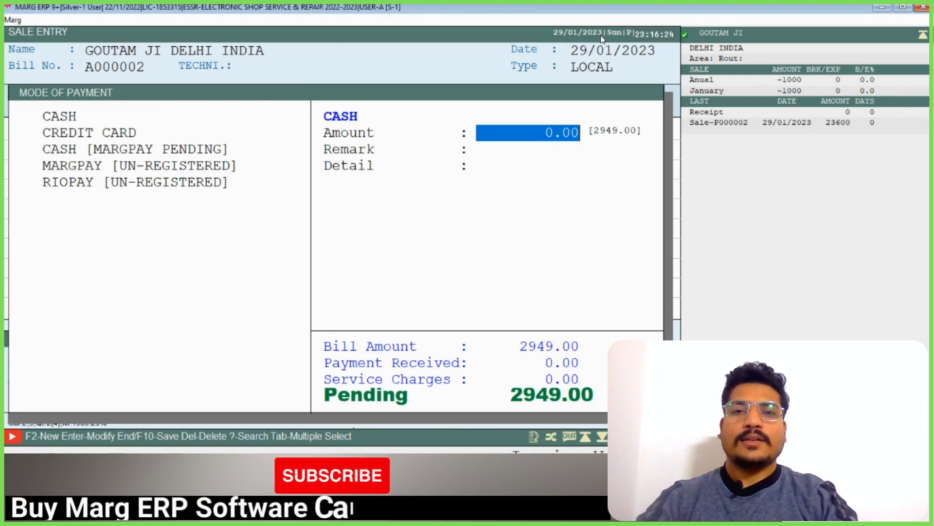
pyautogui.press('Escape')
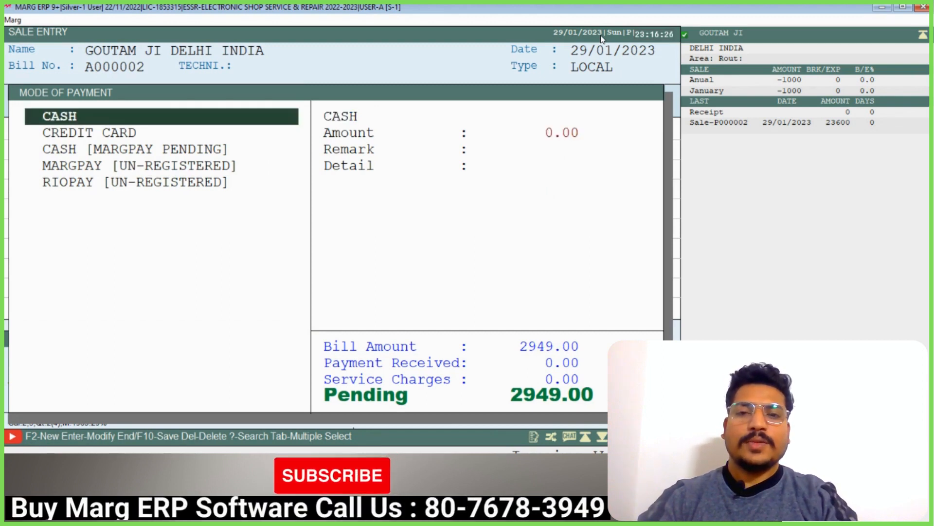
pyautogui.press('Escape')
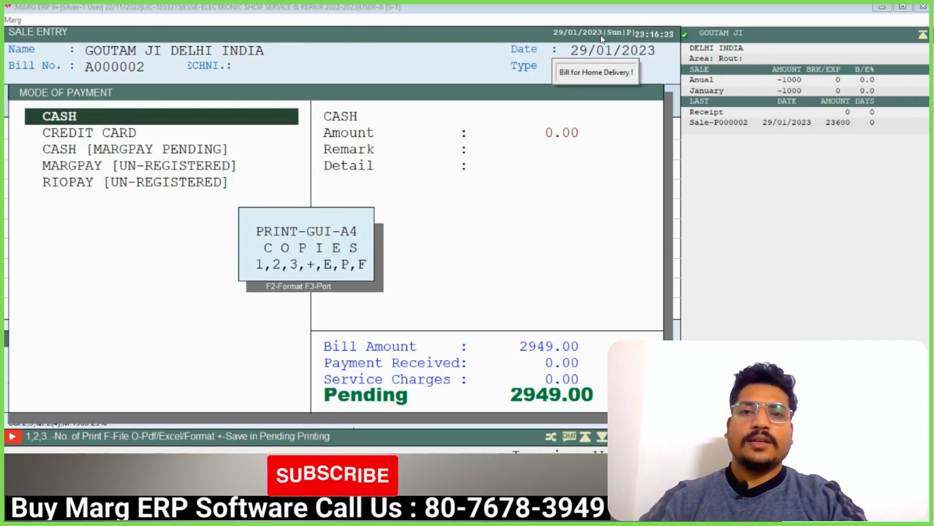
# - Preview the bill's GST invoice and leave billing entry without printing a copy
pyautogui.press('p')
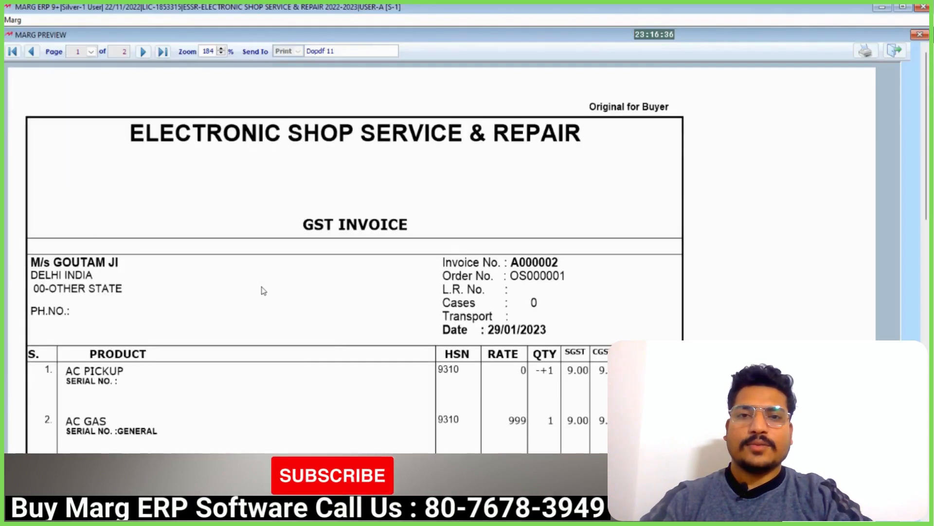
pyautogui.press('Escape')
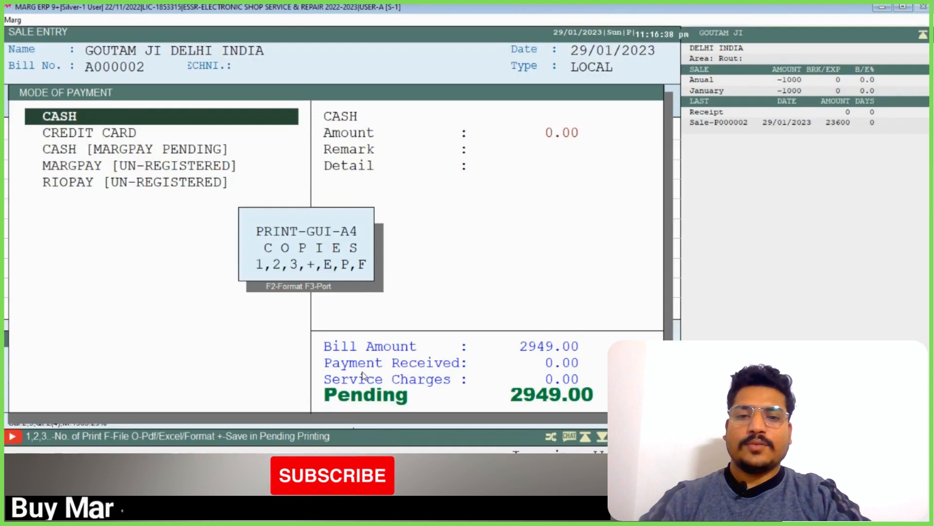
pyautogui.press('Escape')
pyautogui.press('Escape')
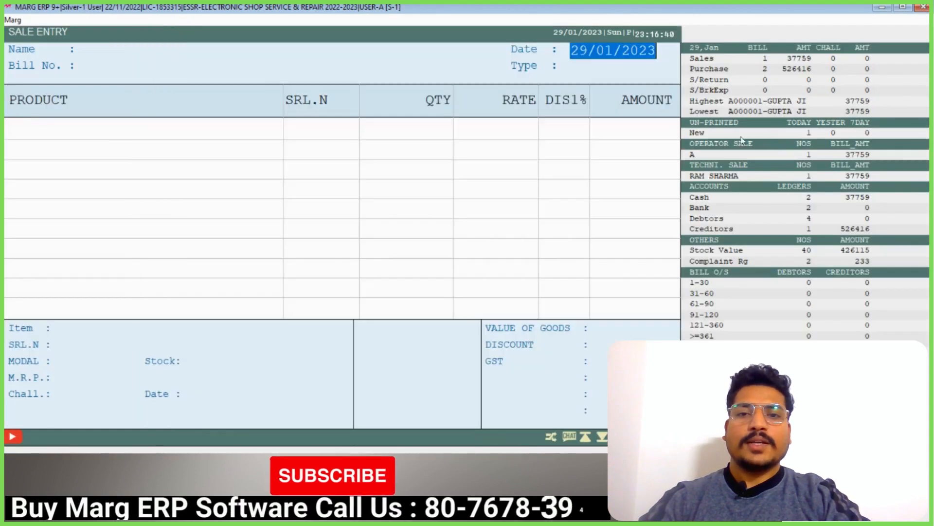
pyautogui.press('Escape')
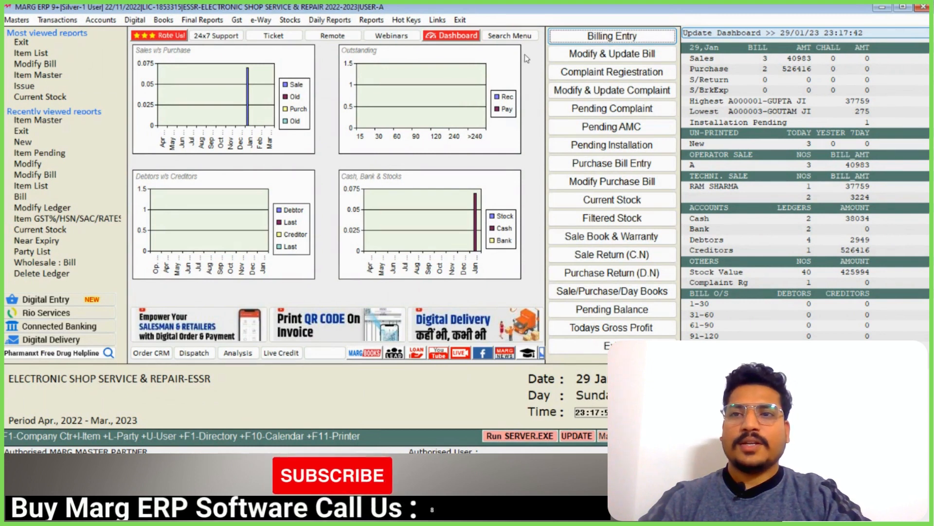
# - Start a receipt voucher dated 29/01/2023 and credit it to the customer ledger with the 2949.00 debit balance
pyautogui.click(106, 23)
pyautogui.moveTo(214, 33)
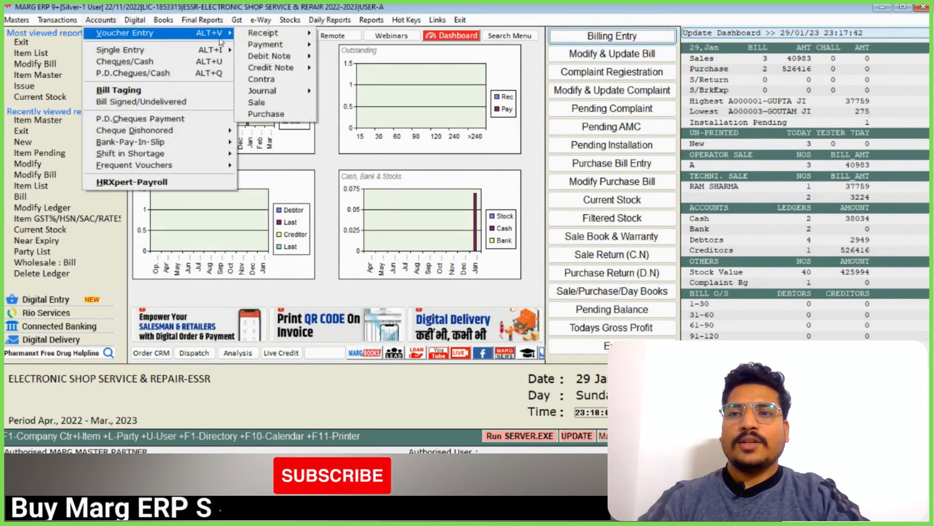
pyautogui.moveTo(300, 45)
pyautogui.moveTo(293, 37)
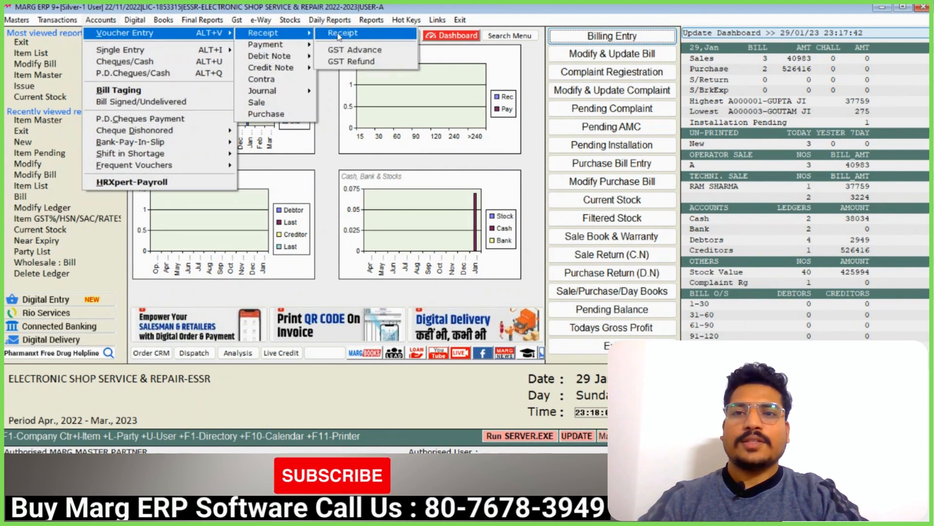
pyautogui.click(337, 34)
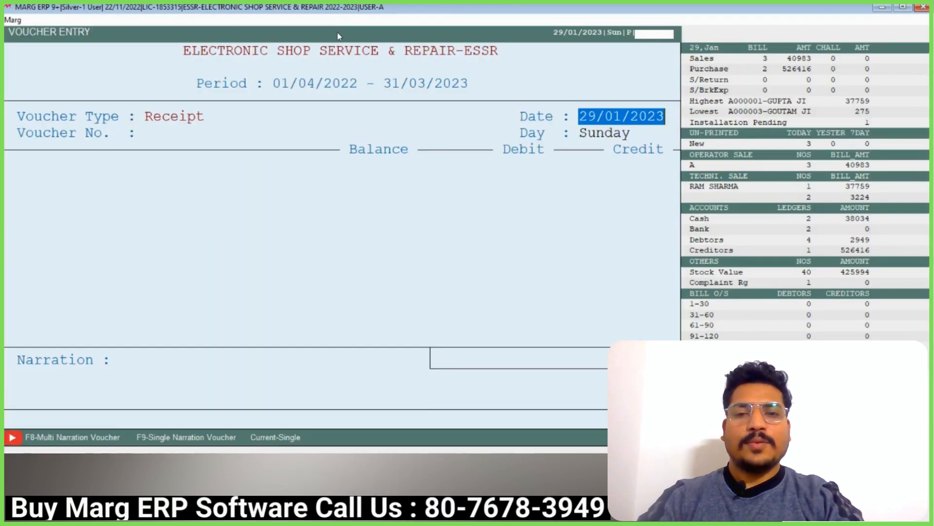
pyautogui.press('Return')
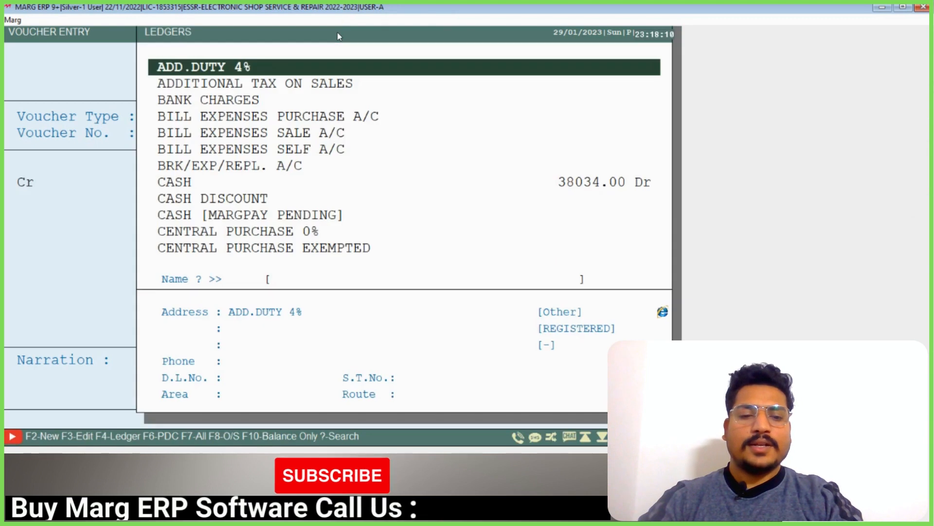
pyautogui.write('G')
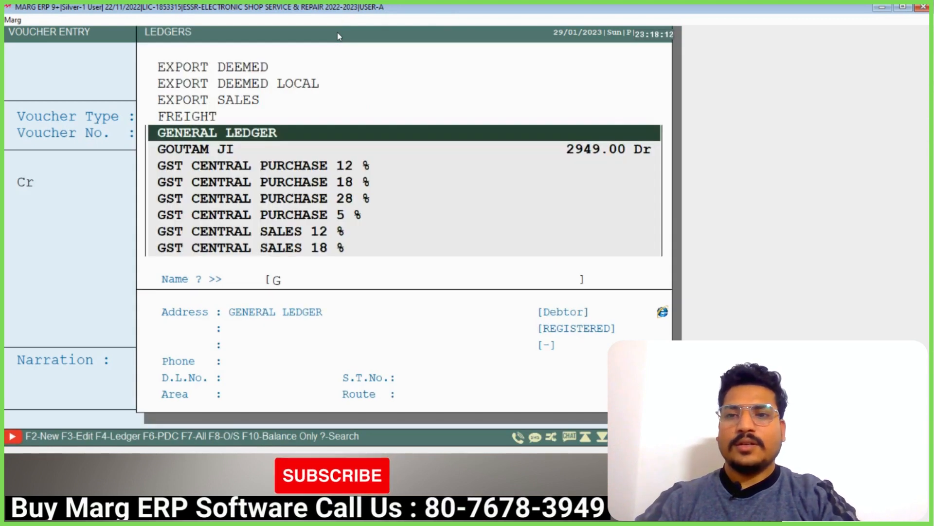
pyautogui.press('Down')
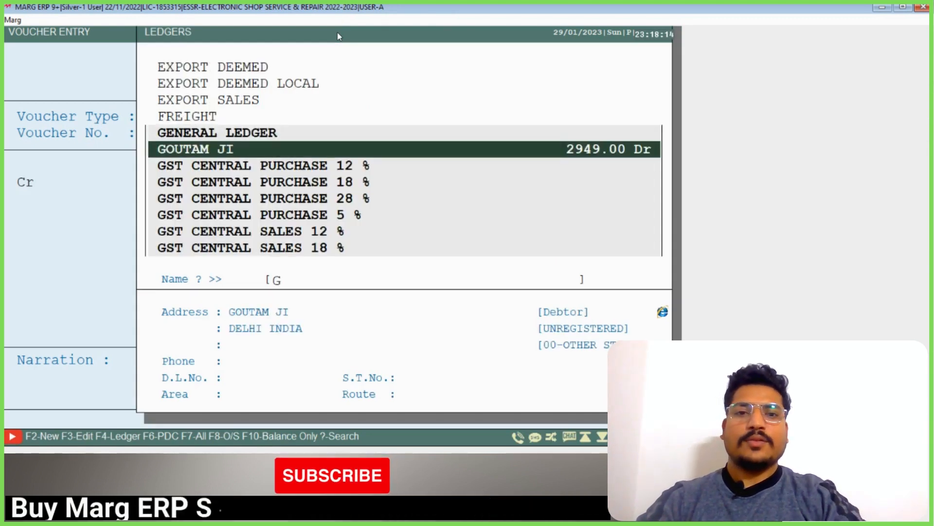
pyautogui.press('Return')
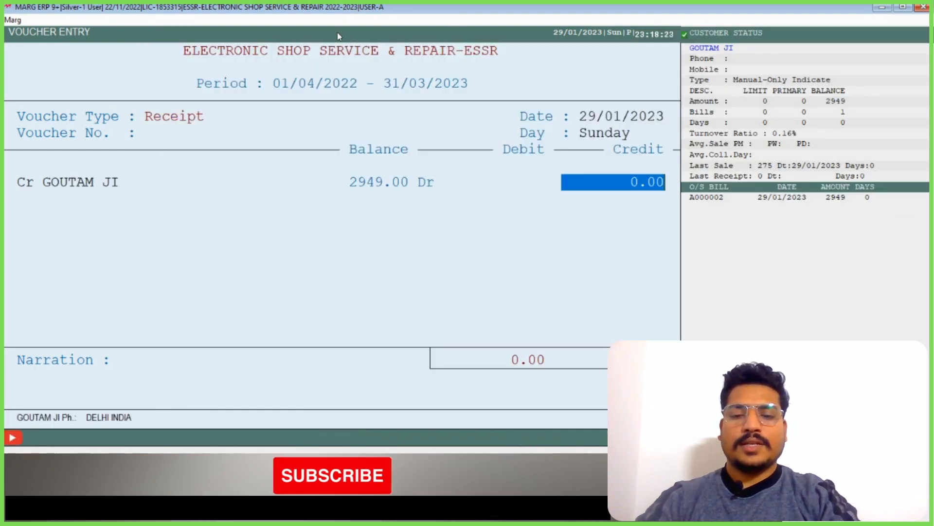
# - Enter 2900 as the amount received from the customer and adjust it against their outstanding bill
pyautogui.write('2900')
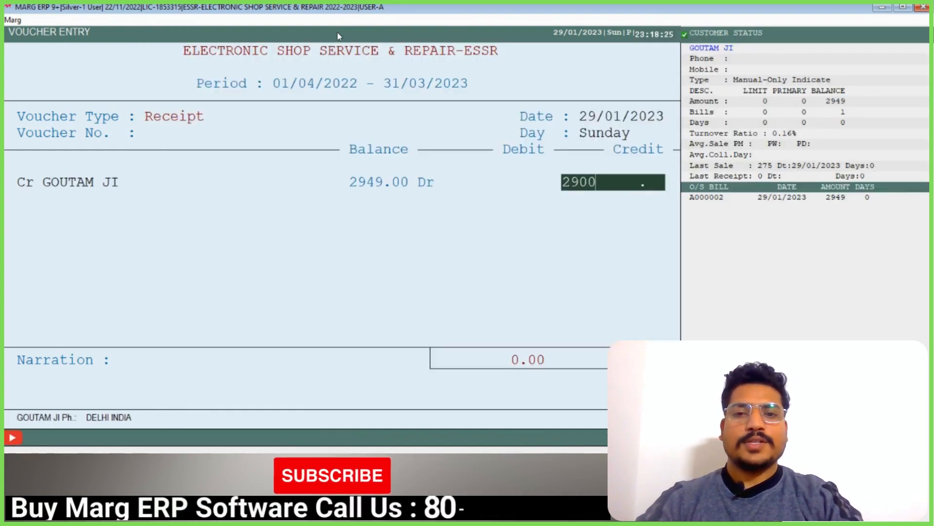
pyautogui.press('Return')
pyautogui.press('Return')
pyautogui.press('Return')
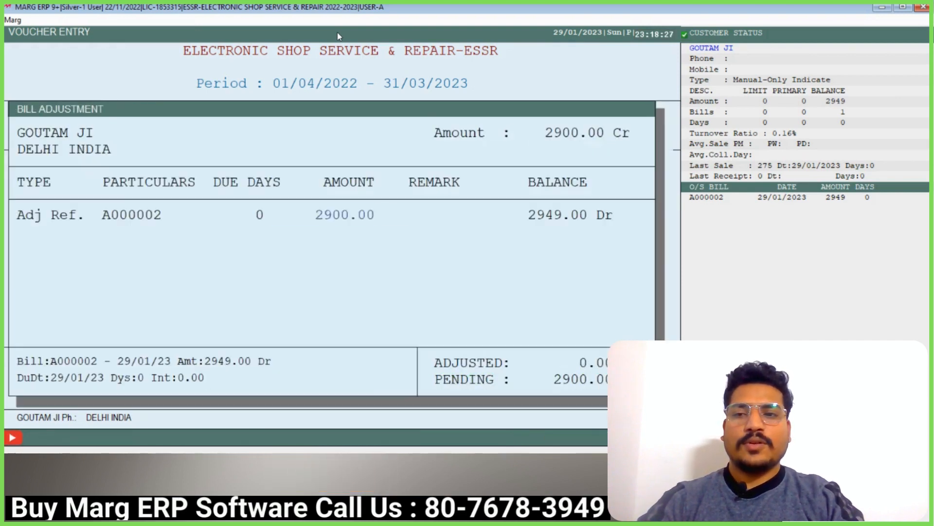
pyautogui.press('Return')
pyautogui.press('Return')
pyautogui.press('Return')
pyautogui.press('Return')
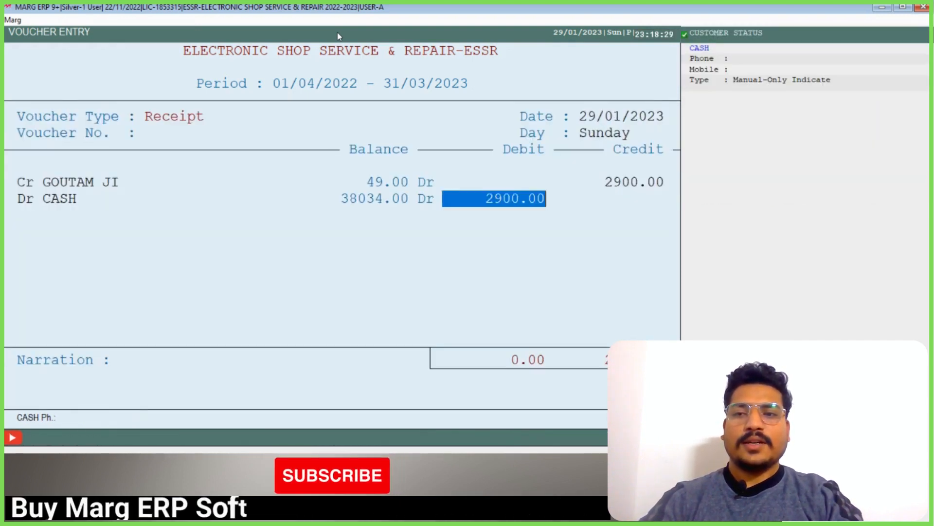
# - Debit the 2900.00 to CASH, save the receipt without a narration and leave voucher entry
pyautogui.press('Return')
pyautogui.press('Return')
pyautogui.press('Return')
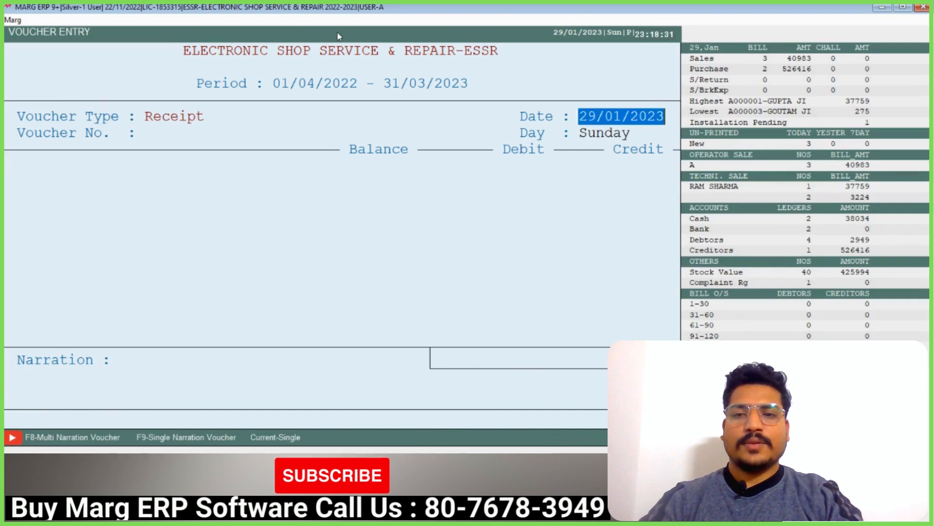
pyautogui.press('Escape')
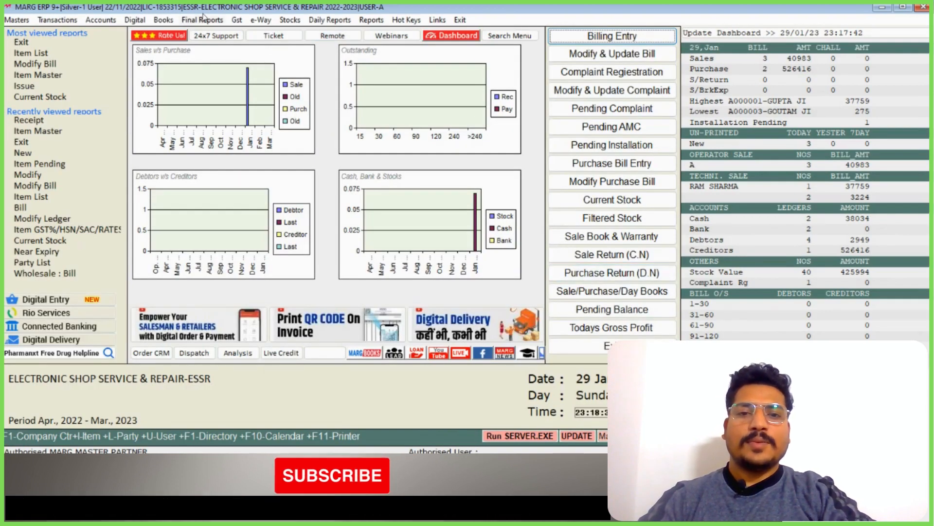
# - Check the paying customer's remaining balance in the list of all ledgers
pyautogui.click(173, 20)
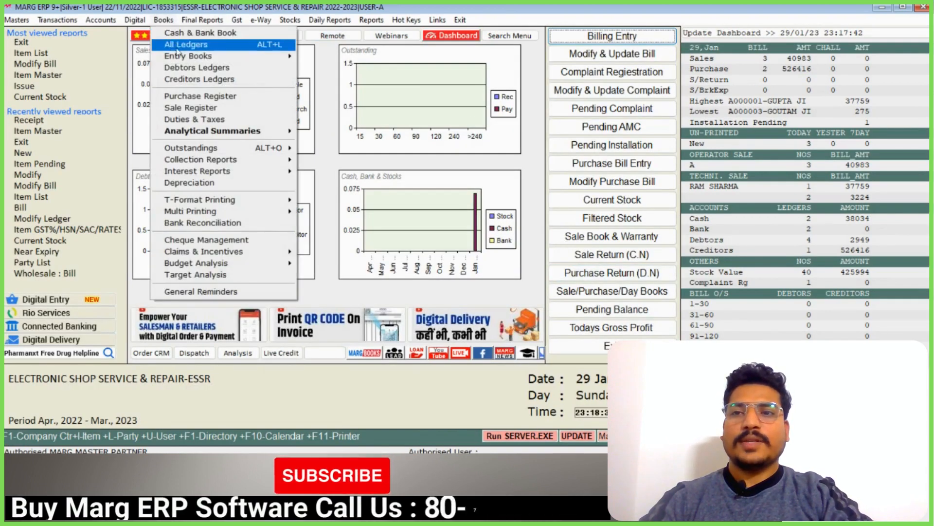
pyautogui.click(179, 48)
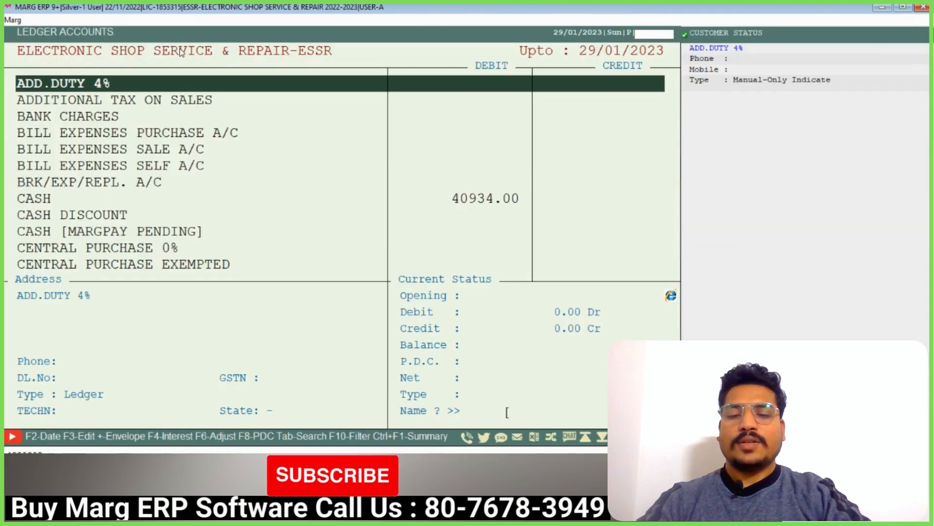
pyautogui.write('G')
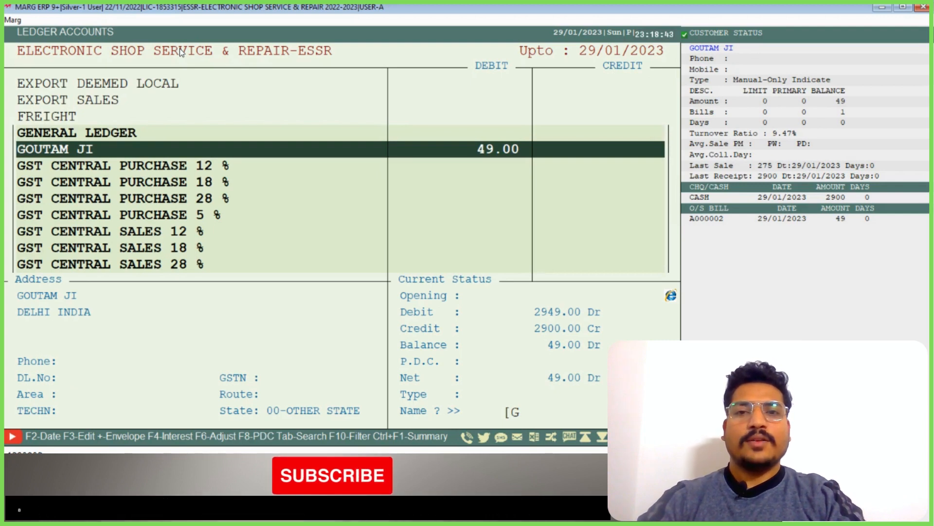
pyautogui.press('Up')
pyautogui.press('Down')
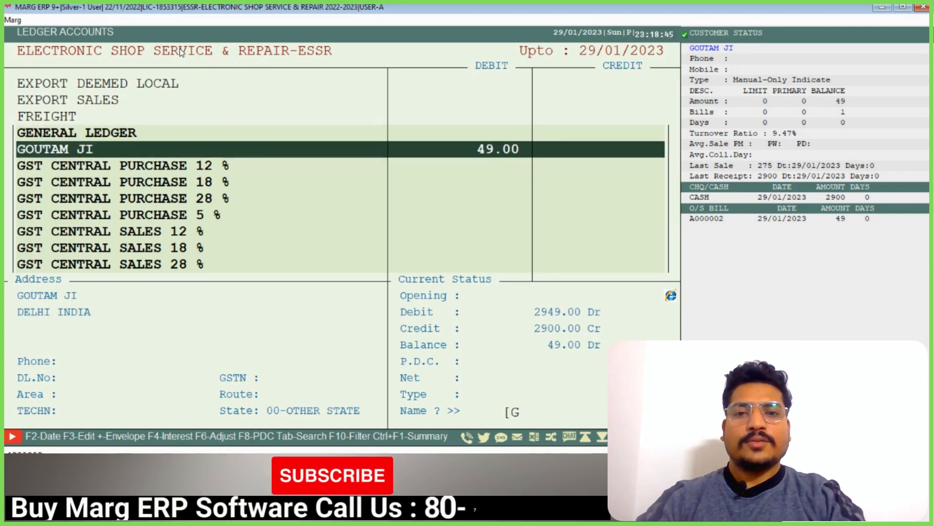
pyautogui.press('Escape')
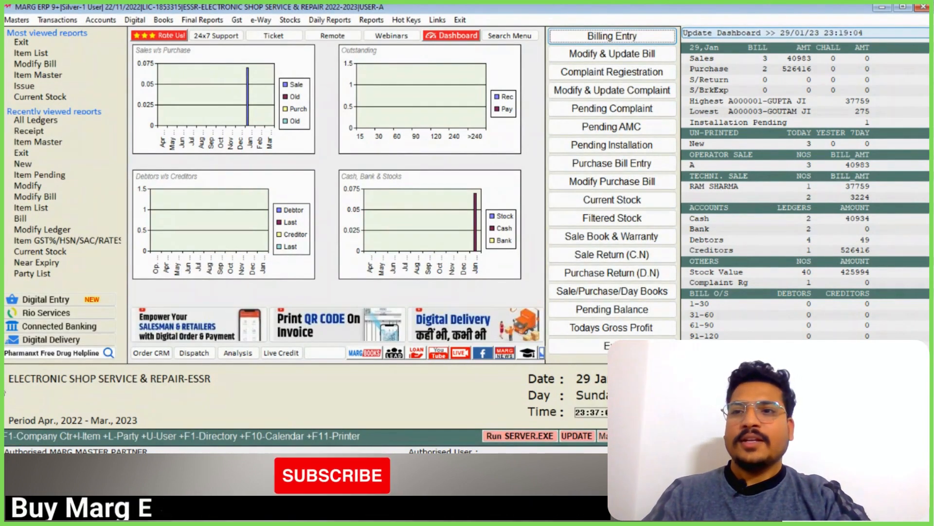
# - Find VOLTAS 2 TON SPLIT AC in the item master and open it for modification
pyautogui.click(22, 22)
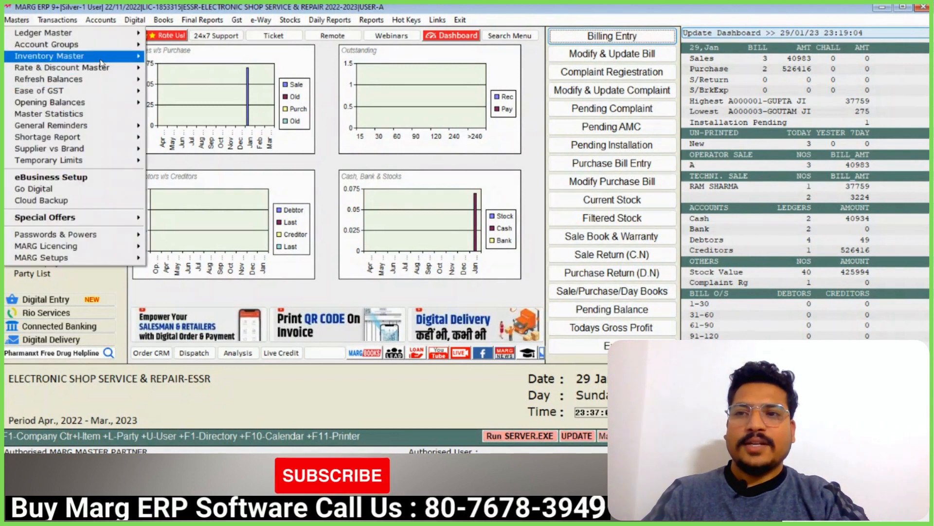
pyautogui.click(166, 60)
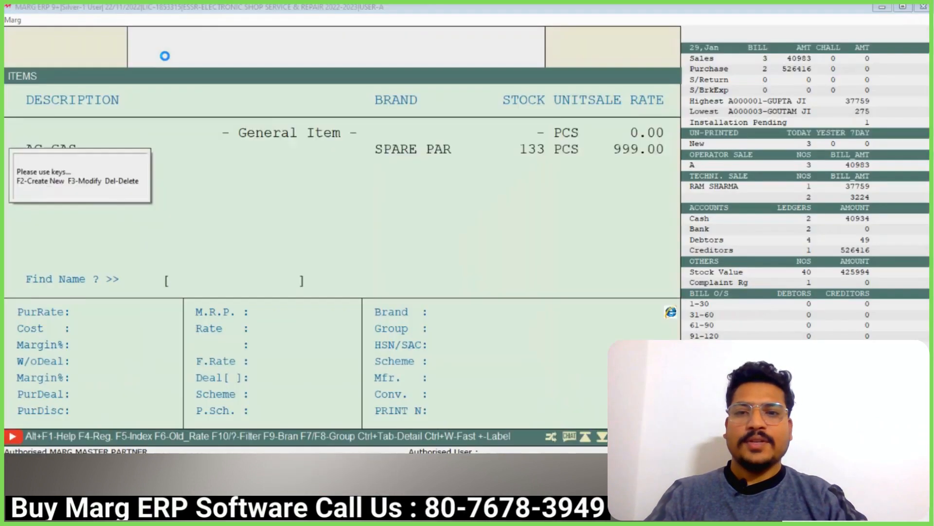
pyautogui.press('End')
pyautogui.write('VOL')
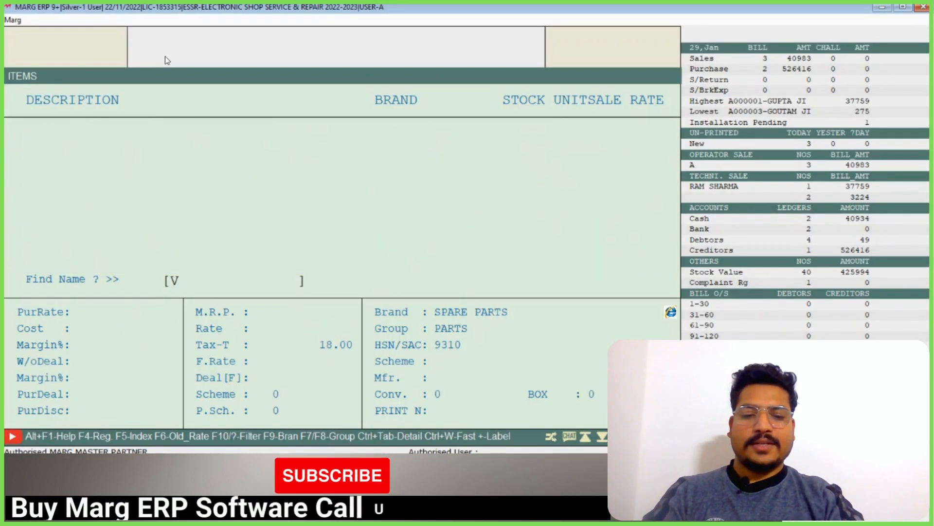
pyautogui.press('Down')
pyautogui.press('Down')
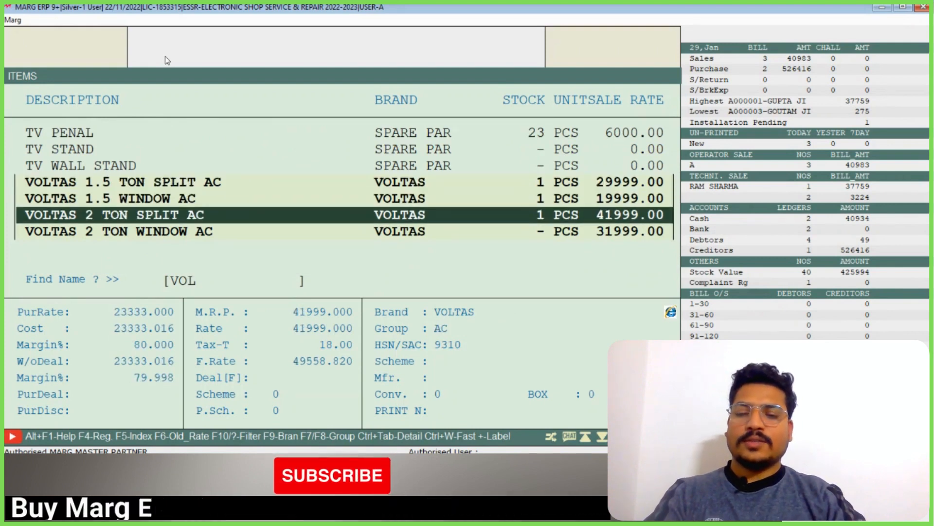
pyautogui.press('Escape')
# - Set AMC ITEM to Yes for the VOLTAS 2 TON SPLIT AC, save the product and leave the item list
pyautogui.press('Return')
pyautogui.press('Return')
pyautogui.press('Return')
pyautogui.press('Return')
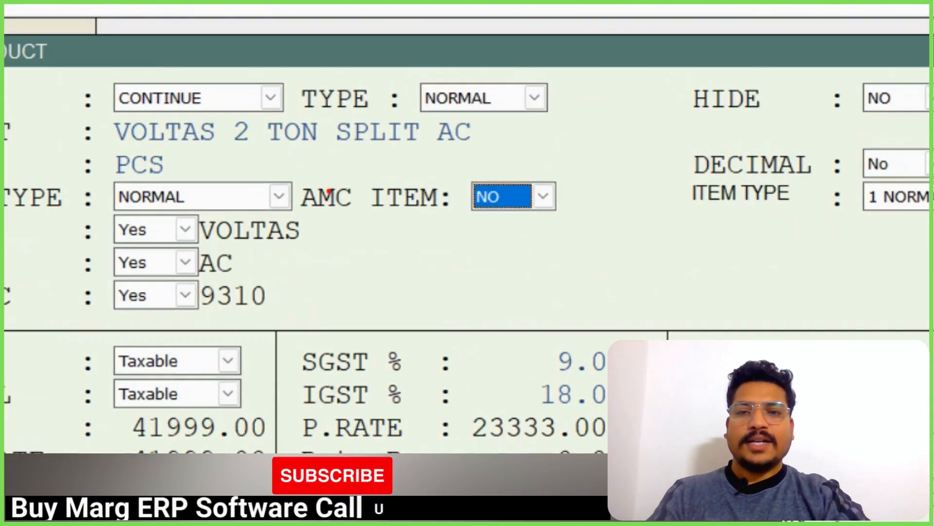
pyautogui.moveTo(295, 167)
pyautogui.mouseDown()
pyautogui.moveTo(370, 226)
pyautogui.moveTo(569, 230)
pyautogui.mouseUp()
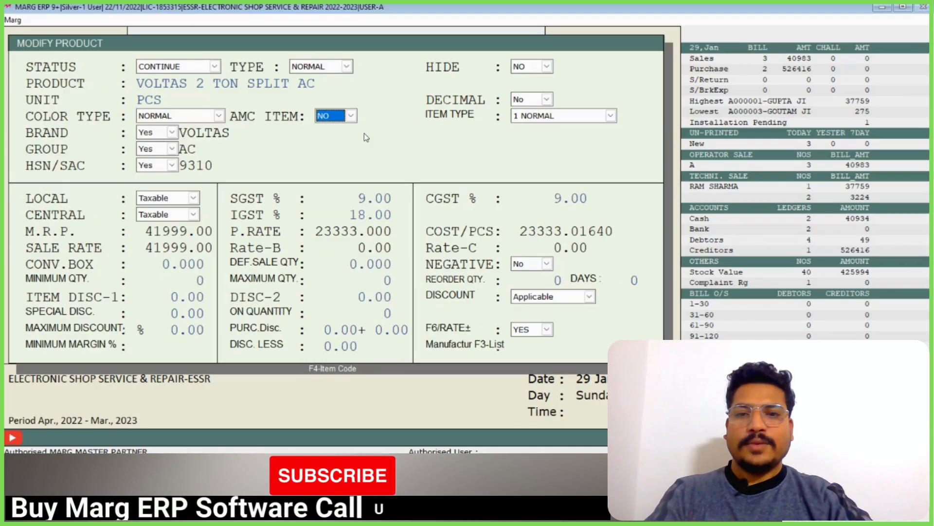
pyautogui.press('Return')
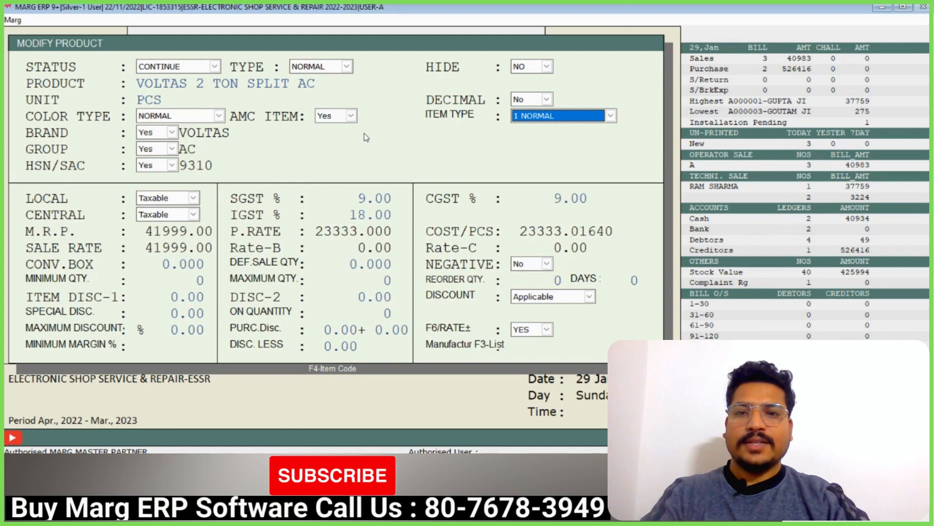
pyautogui.press('Return')
pyautogui.press('Return')
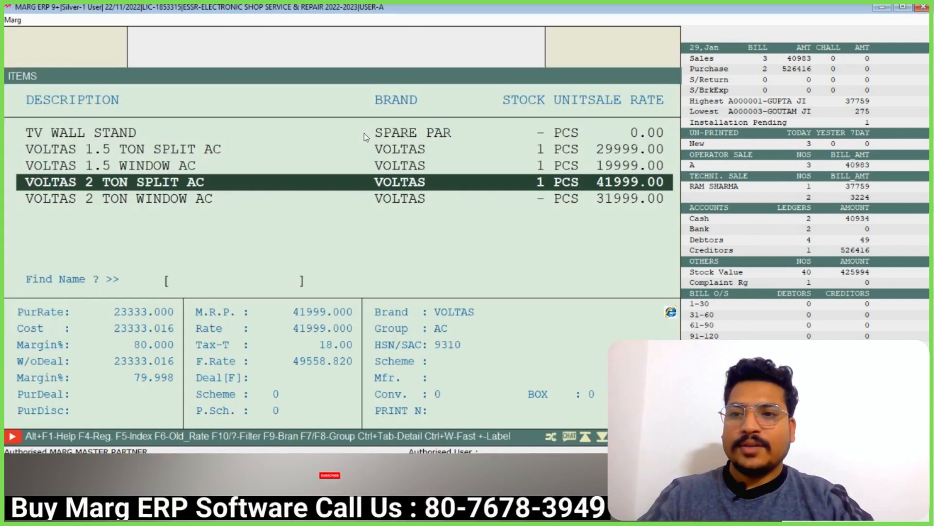
pyautogui.press('Escape')
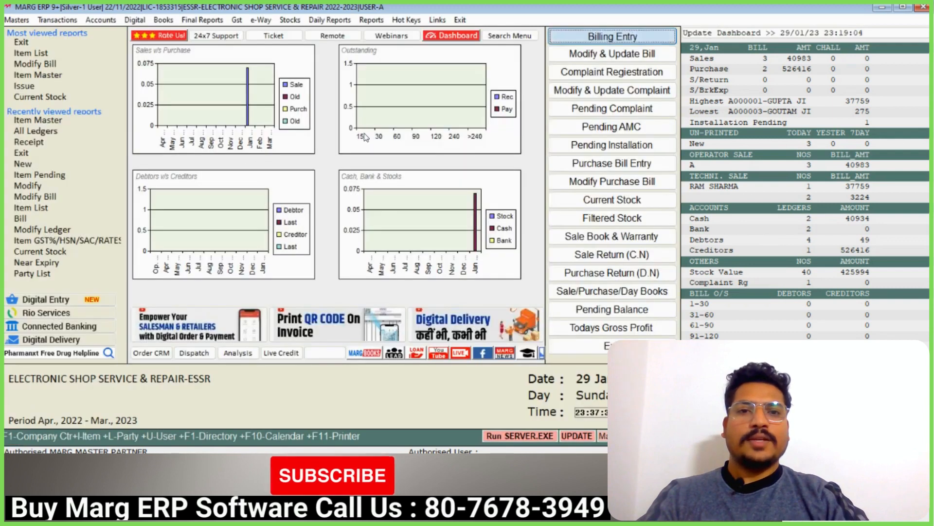
# - Start a sale bill for the customer who bought the VOLTAS 2 TON WINDOW AC, skipping the pending AMC order
pyautogui.press('Return')
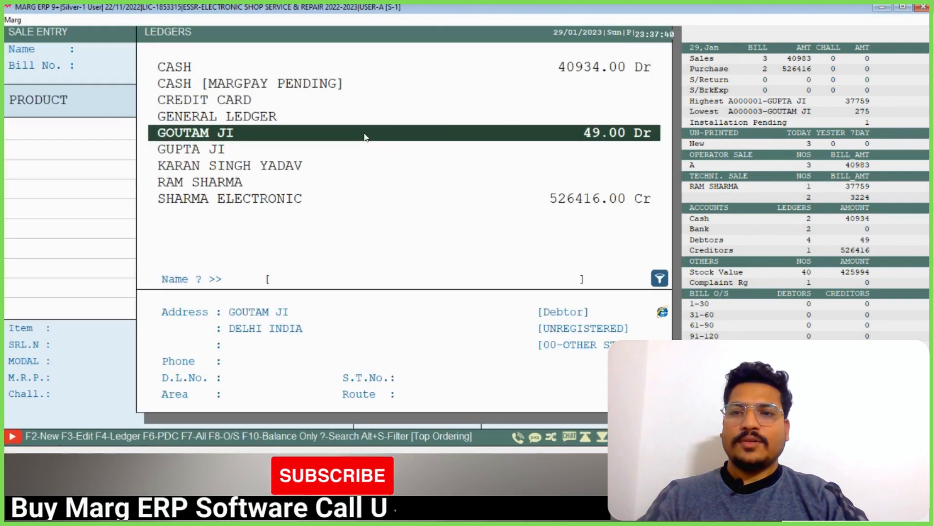
pyautogui.press('Down')
pyautogui.press('Return')
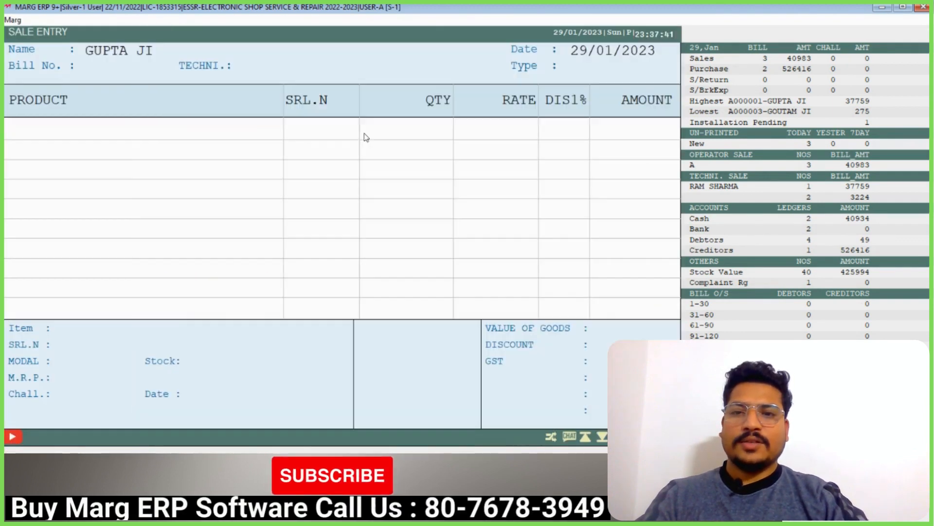
pyautogui.press('Return')
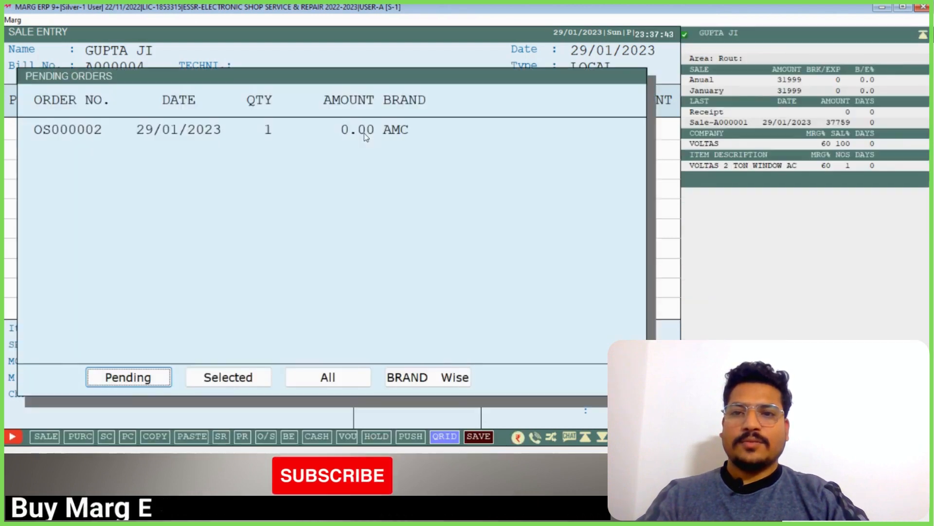
pyautogui.press('Escape')
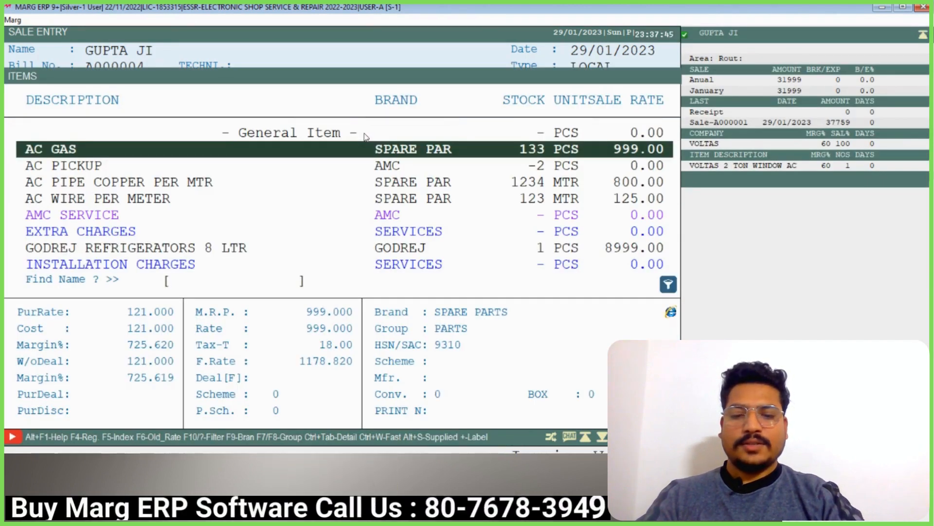
# - Add 1 VOLTAS 2 TON SPLIT AC with serial DF43SDS to the bill at the rate of 41999.00
pyautogui.write('VOL')
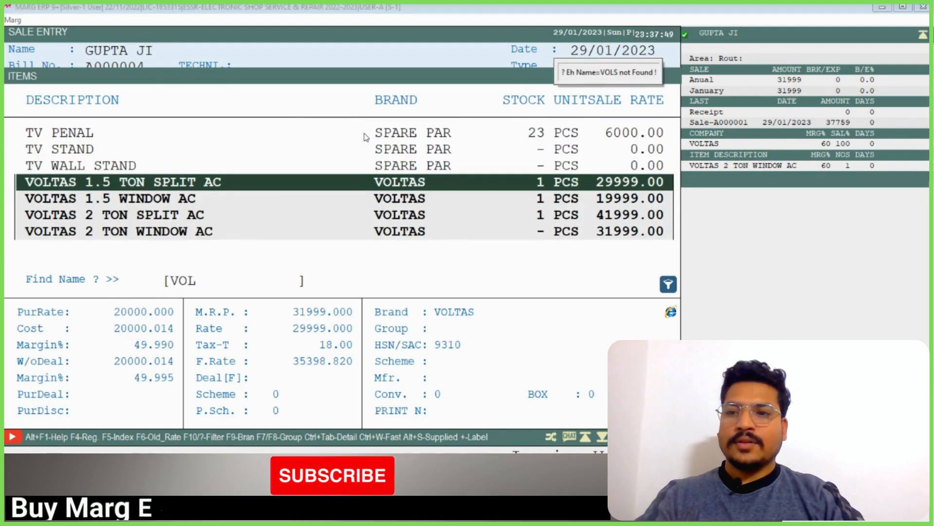
pyautogui.press('Down')
pyautogui.press('Down')
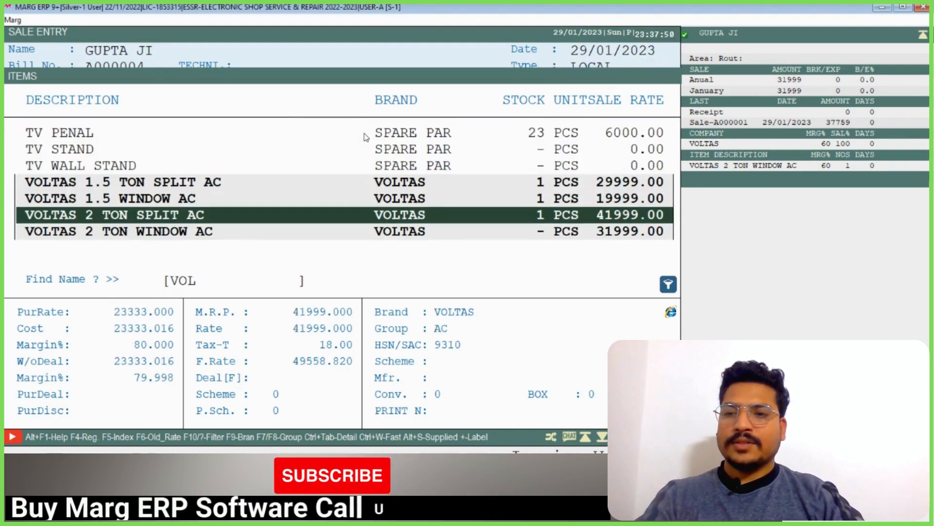
pyautogui.press('Return')
pyautogui.press('Return')
pyautogui.write('1')
pyautogui.press('Return')
pyautogui.press('Return')
pyautogui.press('Return')
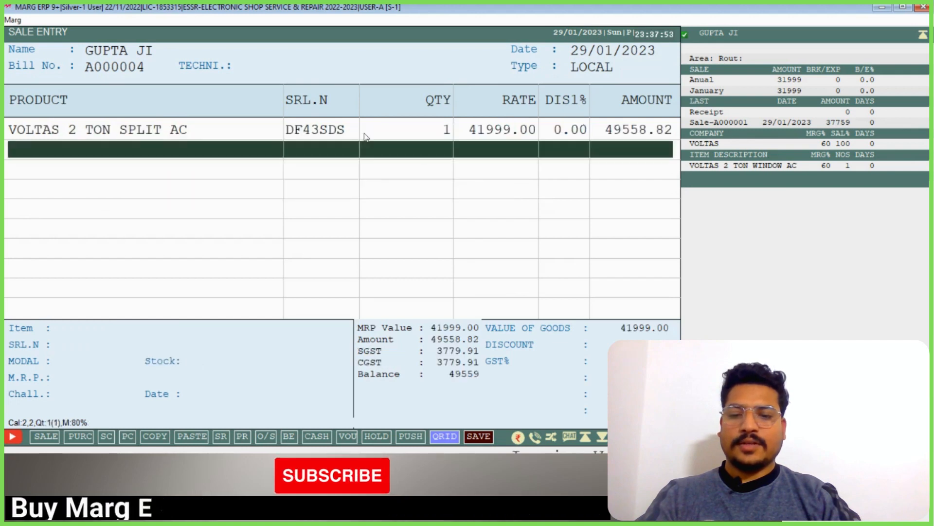
# - Save the sale bill with a cash payment of 49559.00, preview its GST invoice and leave billing
pyautogui.press('Return')
pyautogui.press('Return')
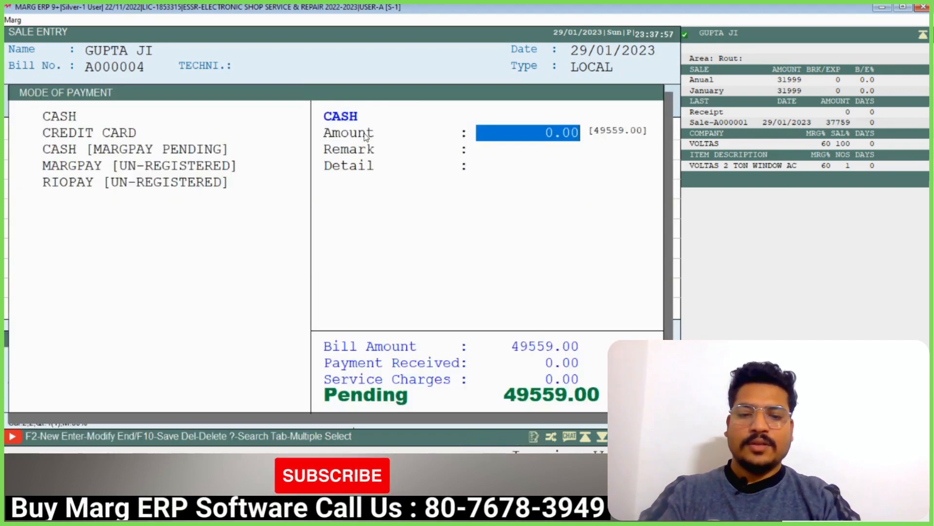
pyautogui.write('4955')
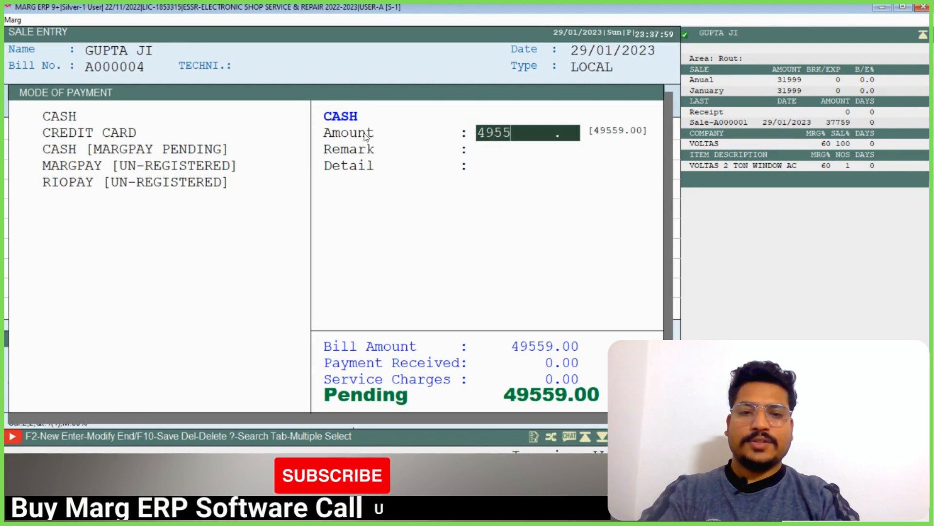
pyautogui.write('9')
pyautogui.press('Return')
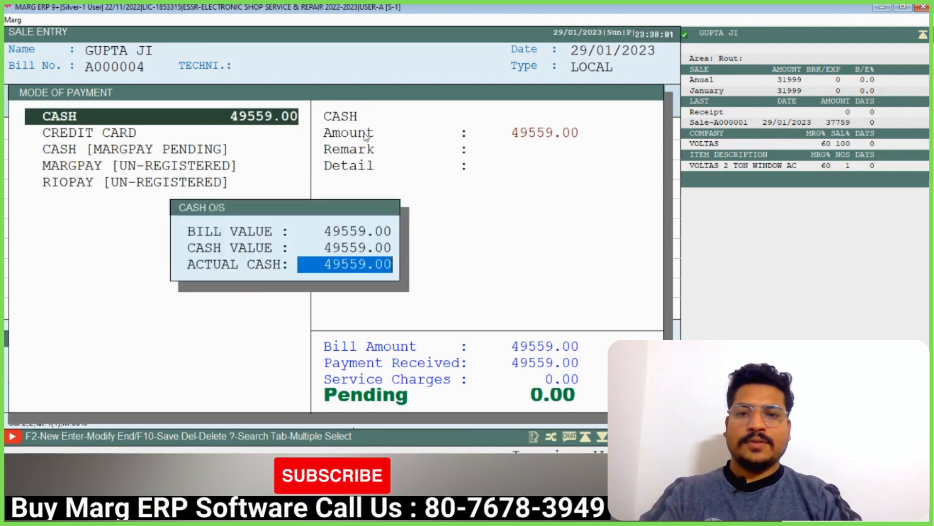
pyautogui.press('Return')
pyautogui.press('Return')
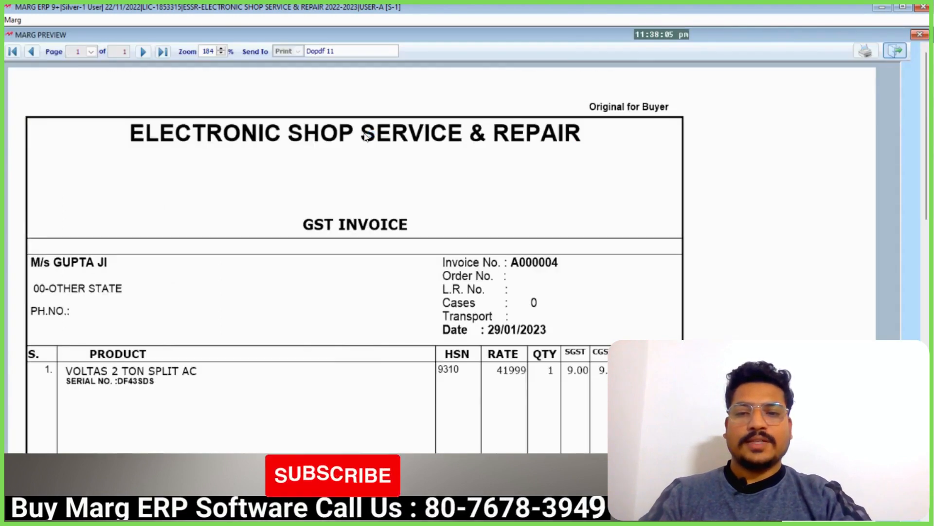
pyautogui.press('Escape')
pyautogui.press('Escape')
pyautogui.press('Escape')
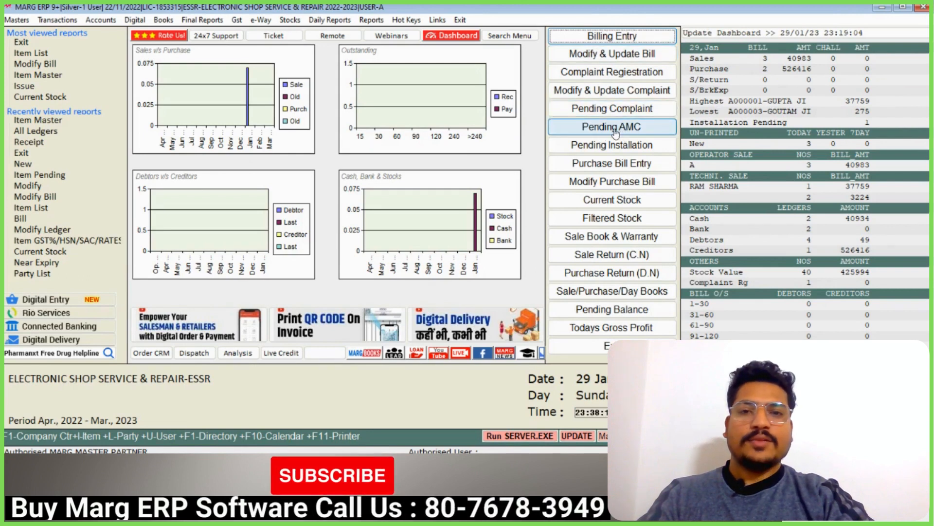
# - Open the pending AMC list with a run date of 12/02/2024
pyautogui.click(613, 127)
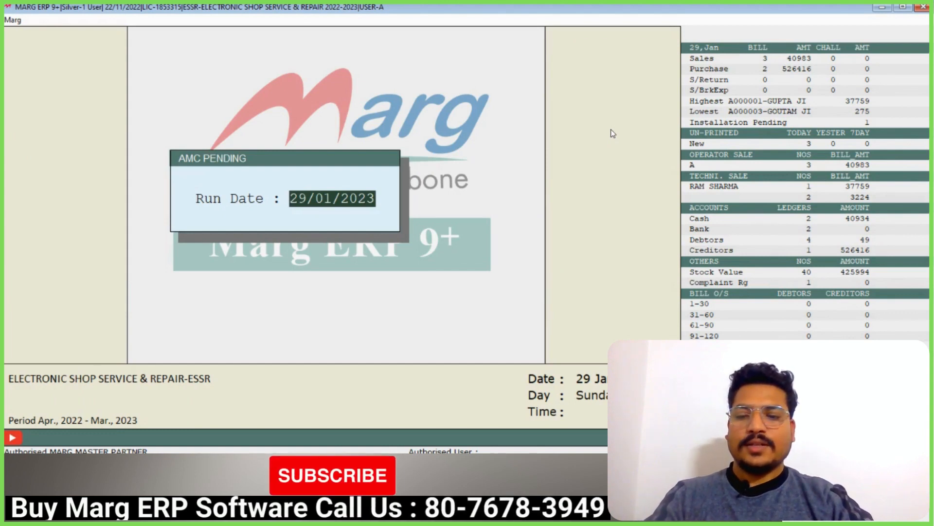
pyautogui.write('12/')
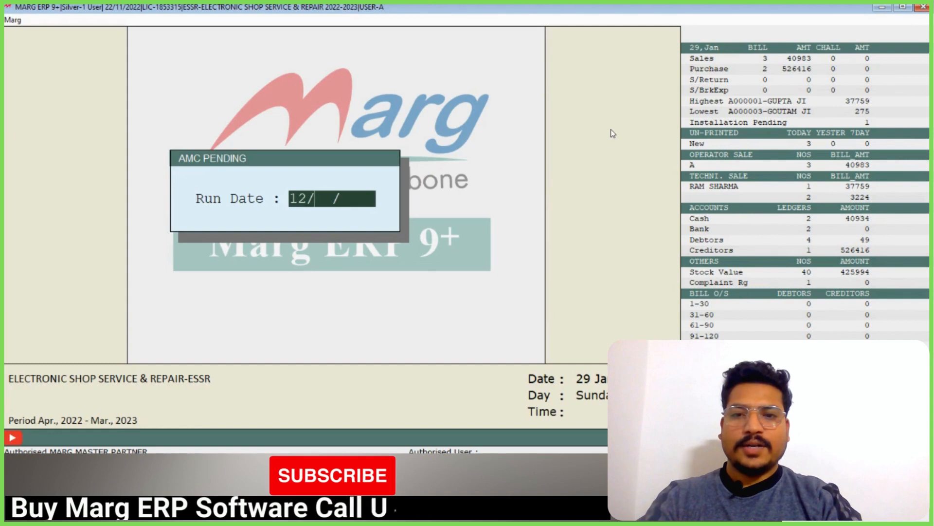
pyautogui.write('02/')
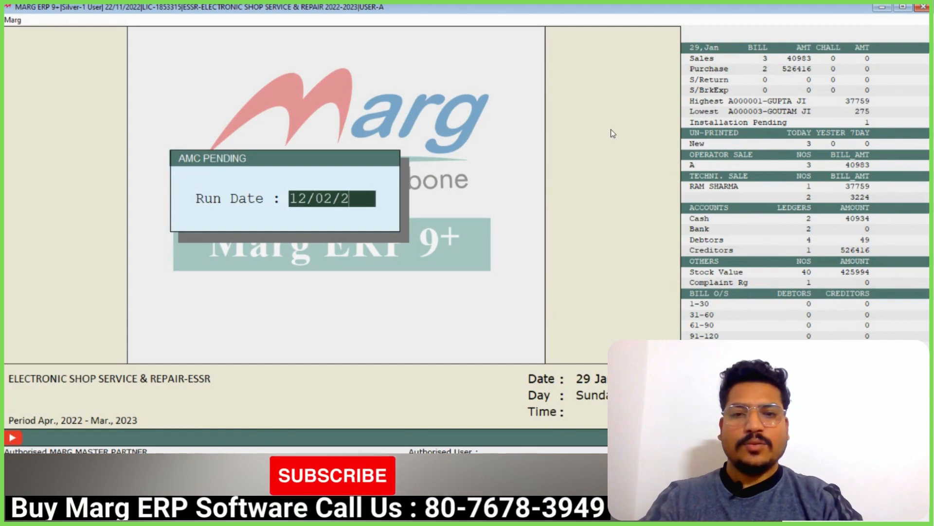
pyautogui.write('2024')
pyautogui.press('Return')
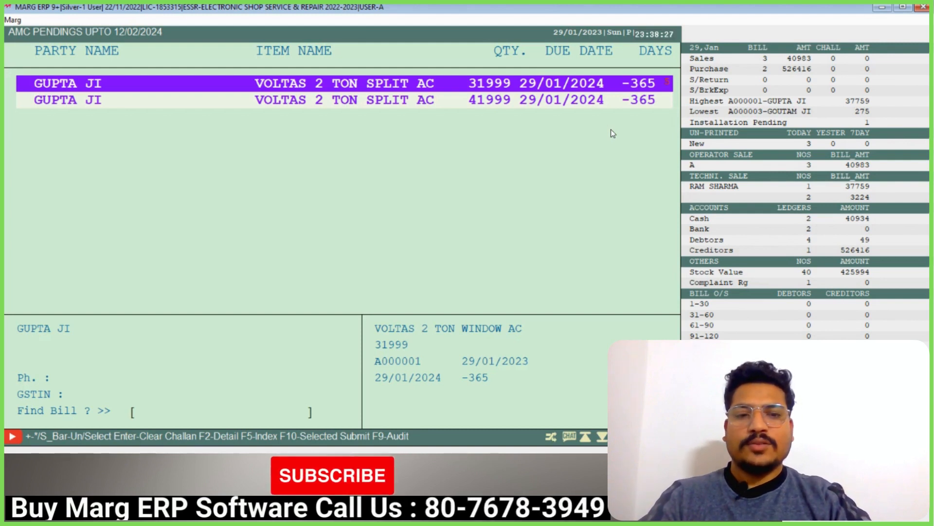
# - Compare the item, bill and due date details of the two pending AMC entries
pyautogui.press('Down')
pyautogui.press('Up')
pyautogui.press('Down')
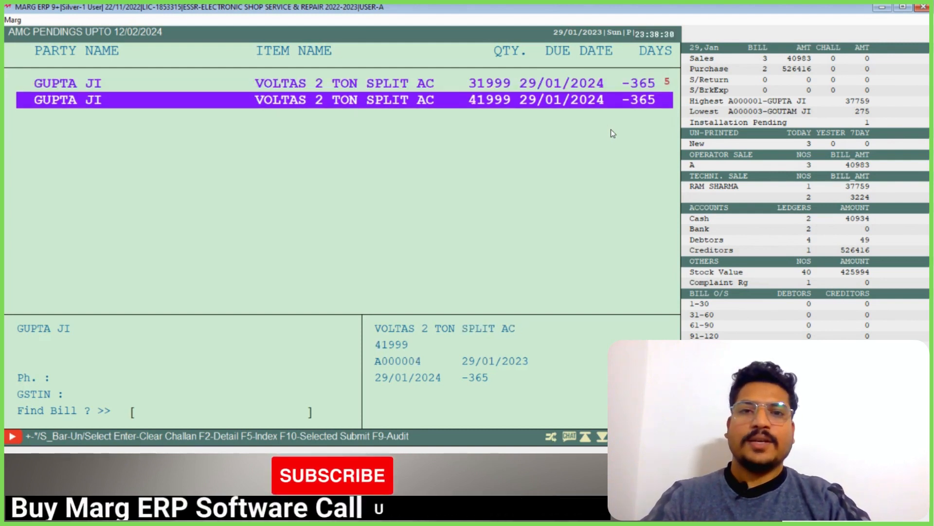
pyautogui.press('Up')
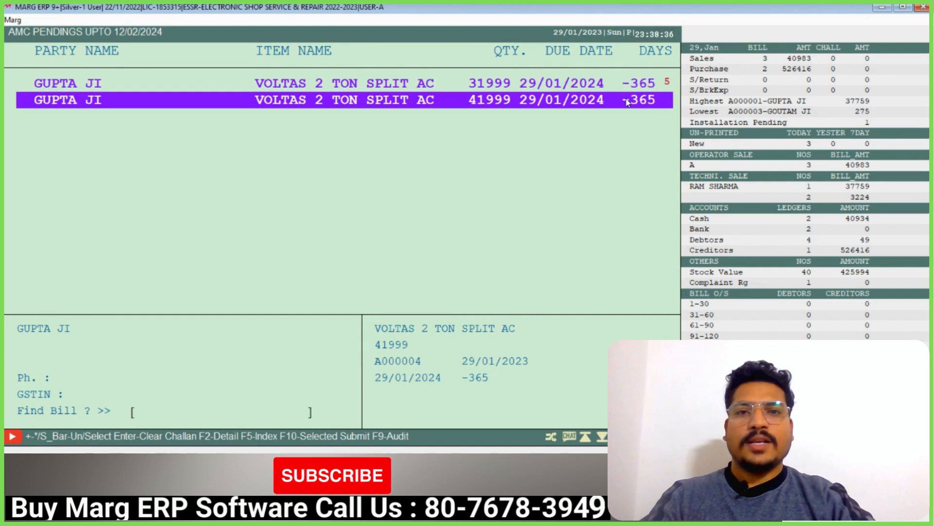
pyautogui.press('Up')
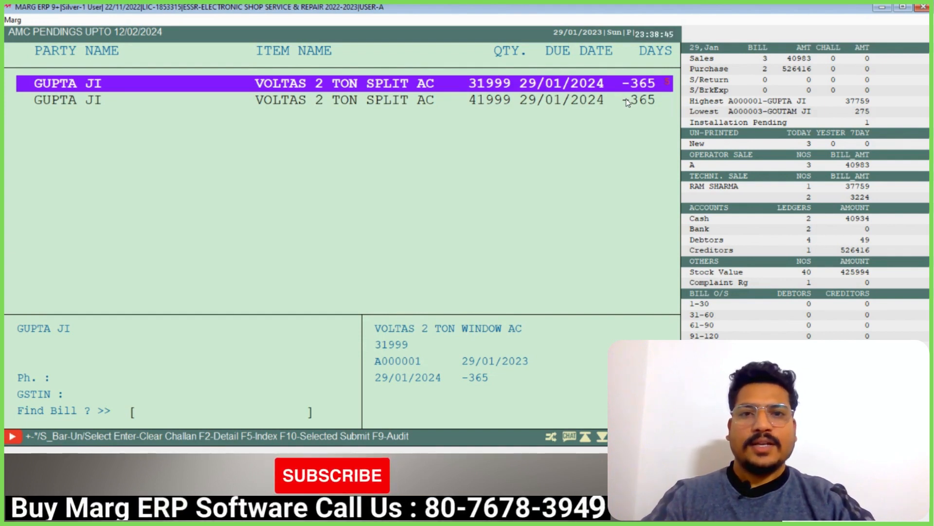
pyautogui.press('Down')
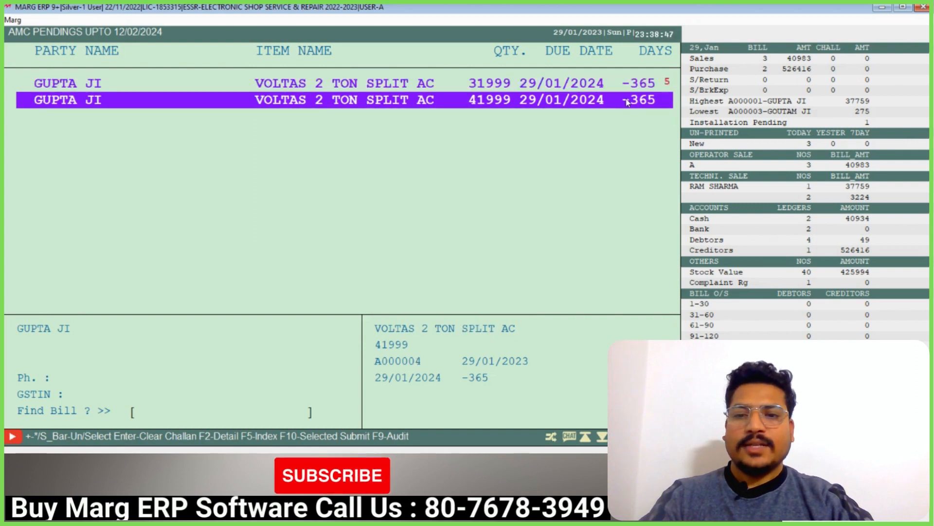
pyautogui.press('Up')
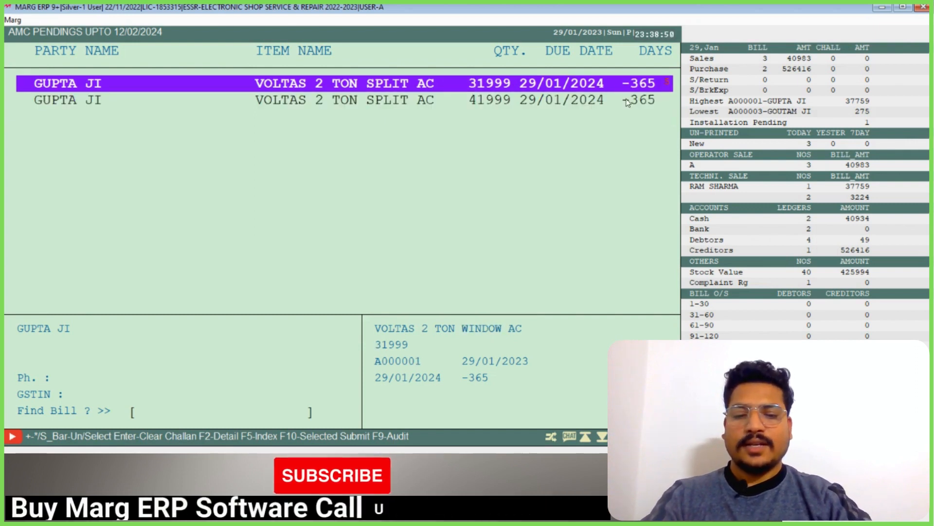
pyautogui.press('F10')
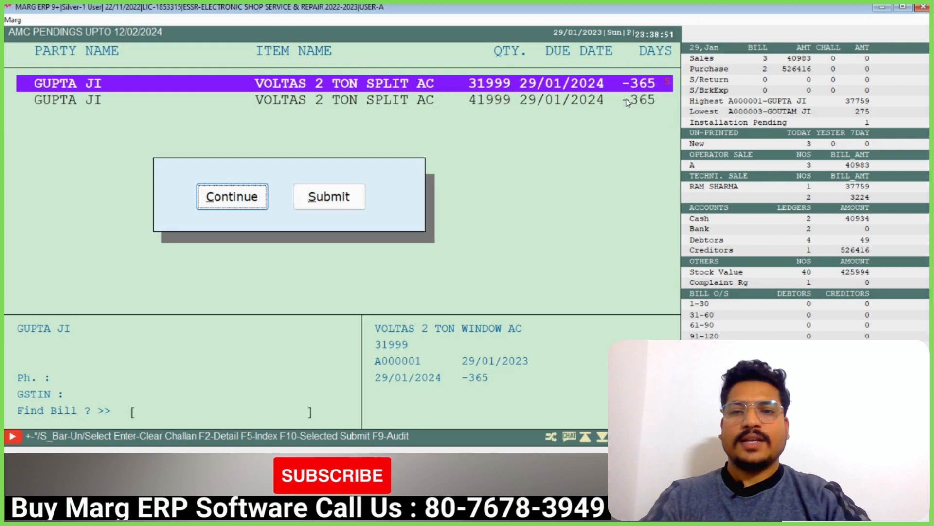
pyautogui.press('Right')
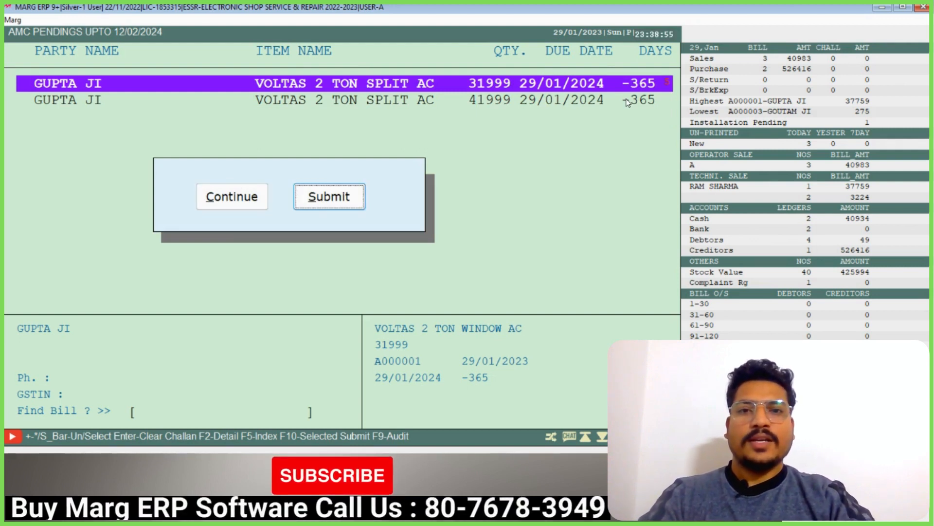
pyautogui.press('Left')
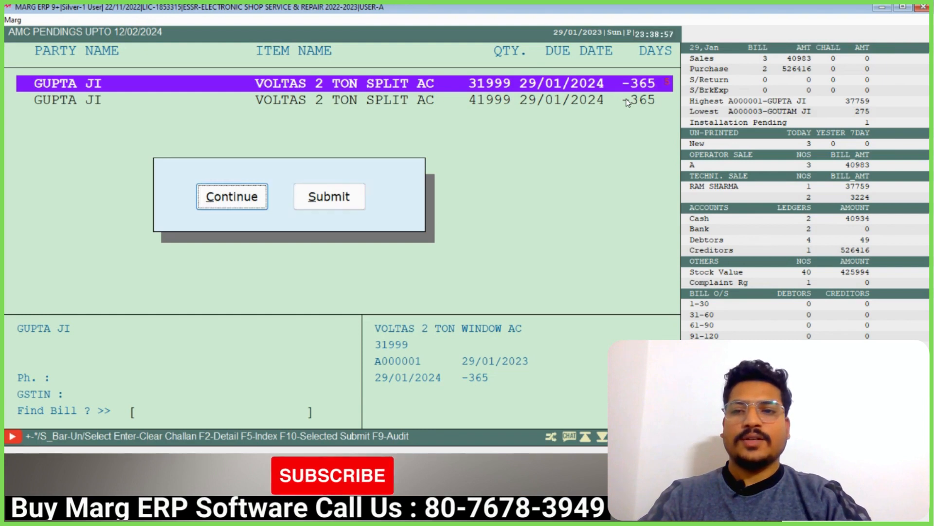
pyautogui.press('Return')
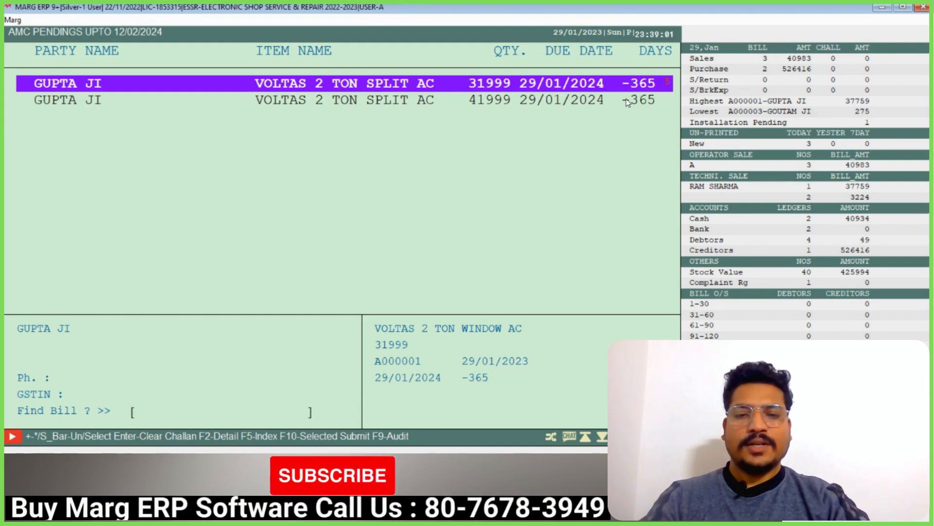
# - Output the AMC pendings up to 12/02/2024 as an on-screen report
pyautogui.hotkey('alt', 'p')
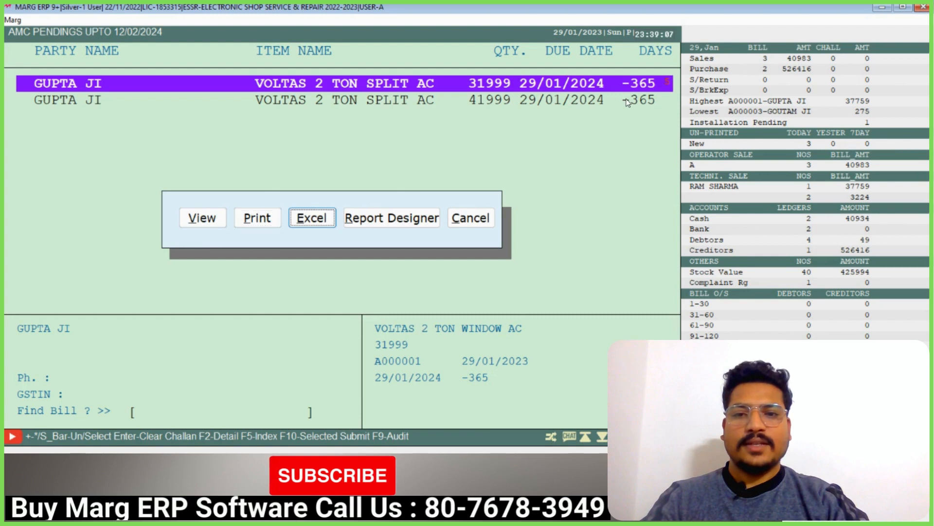
pyautogui.press('Left')
pyautogui.press('Left')
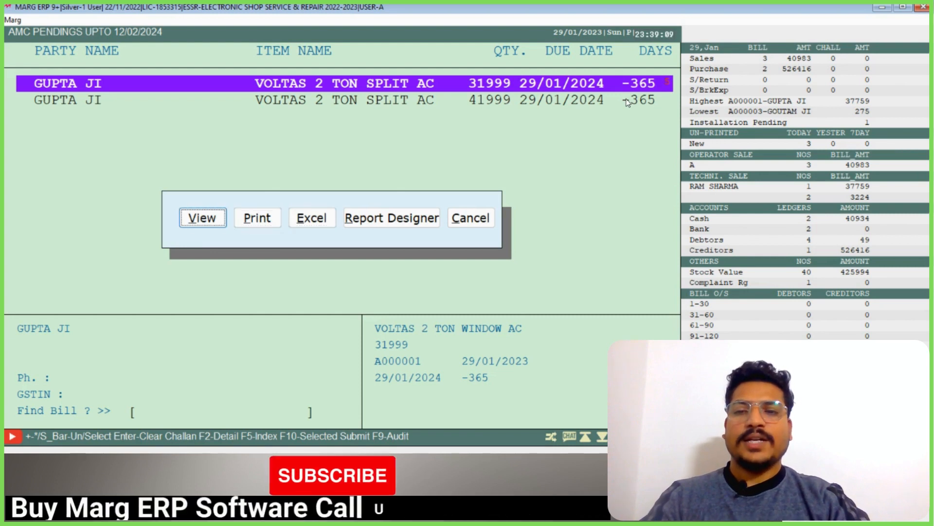
pyautogui.press('Return')
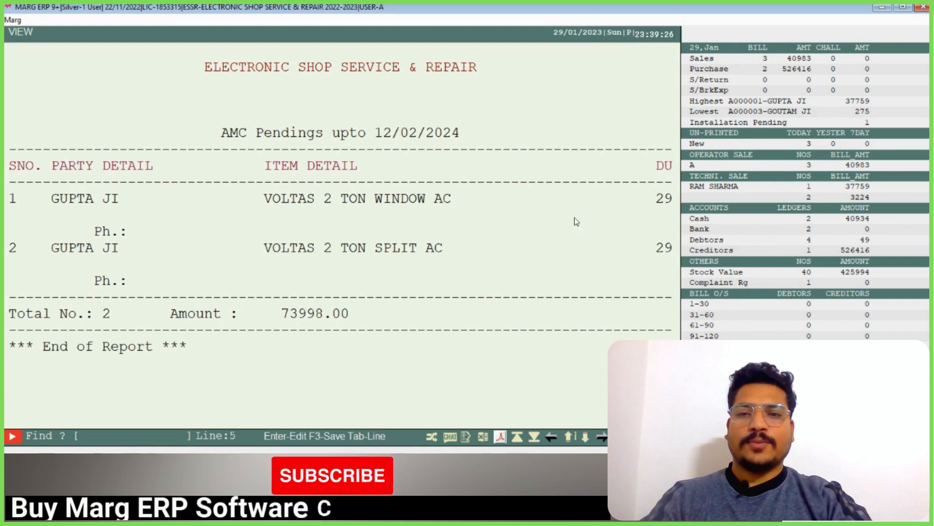
pyautogui.click(563, 273)
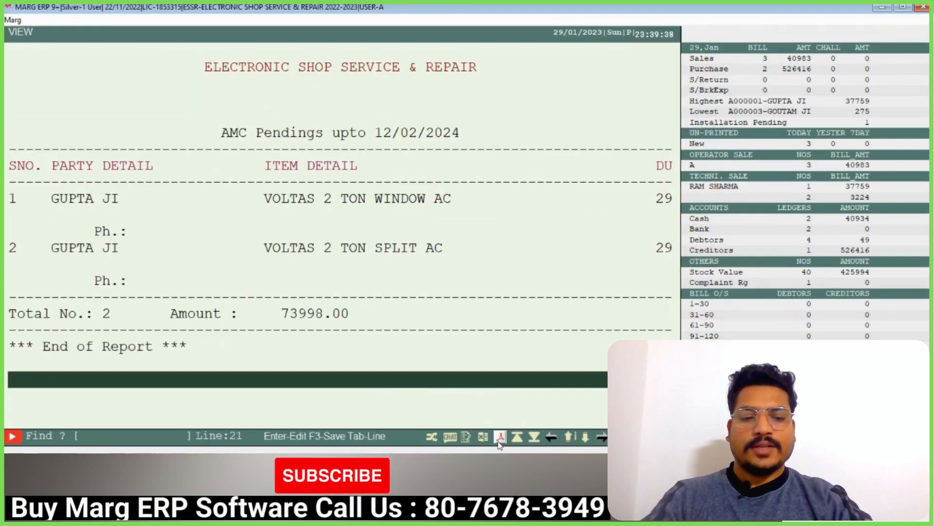
# - Examine the item details, due dates, bill numbers and bill dates across the AMC pendings report, then close it
pyautogui.press('Up')
pyautogui.press('Up')
pyautogui.press('Up')
pyautogui.press('Up')
pyautogui.press('Up')
pyautogui.press('Up')
pyautogui.press('Up')
pyautogui.press('Up')
pyautogui.press('Up')
pyautogui.press('Up')
pyautogui.press('Up')
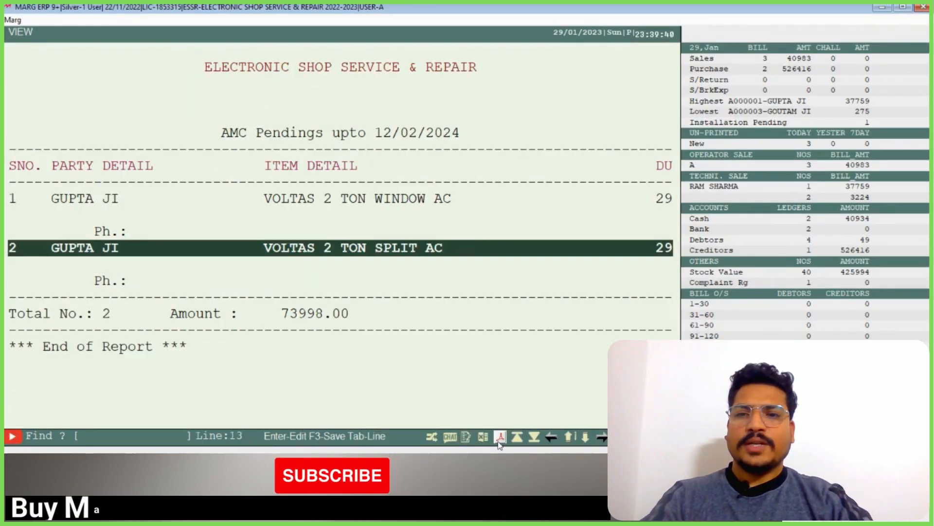
pyautogui.press('Right')
pyautogui.press('Right')
pyautogui.press('Right')
pyautogui.press('Right')
pyautogui.press('Right')
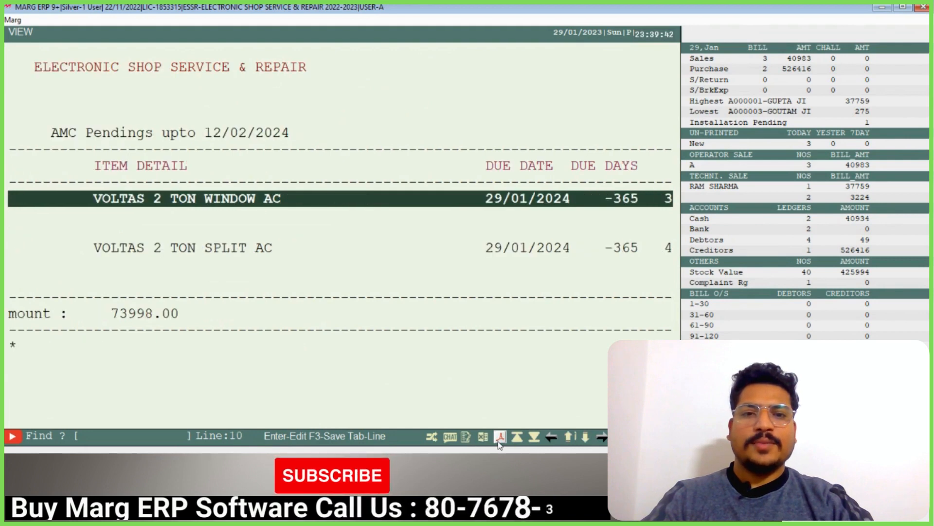
pyautogui.press('Right')
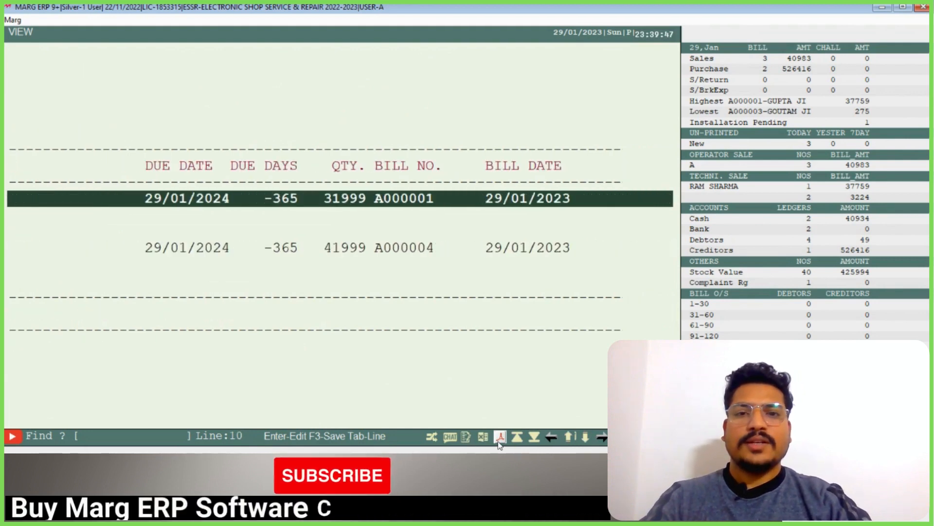
pyautogui.press('Left')
pyautogui.press('Left')
pyautogui.press('Left')
pyautogui.press('Left')
pyautogui.press('Left')
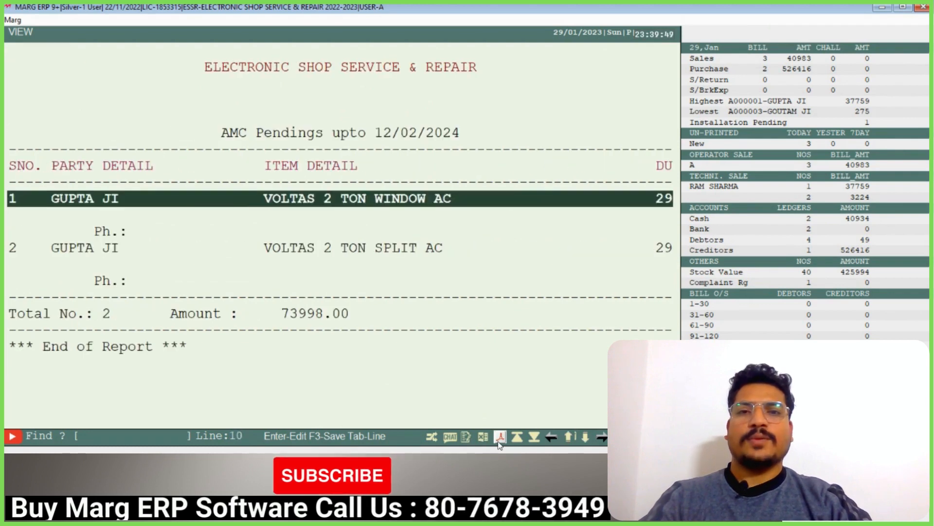
pyautogui.press('Escape')
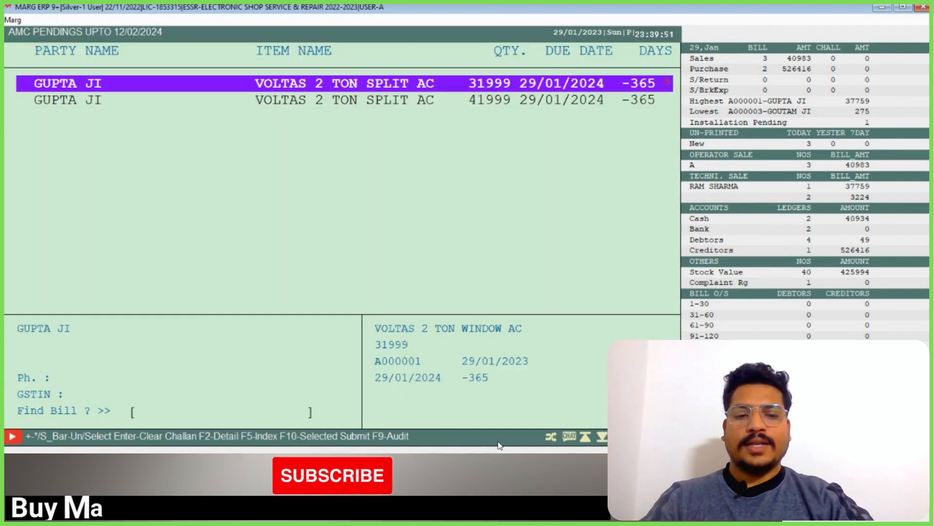
pyautogui.press('Escape')
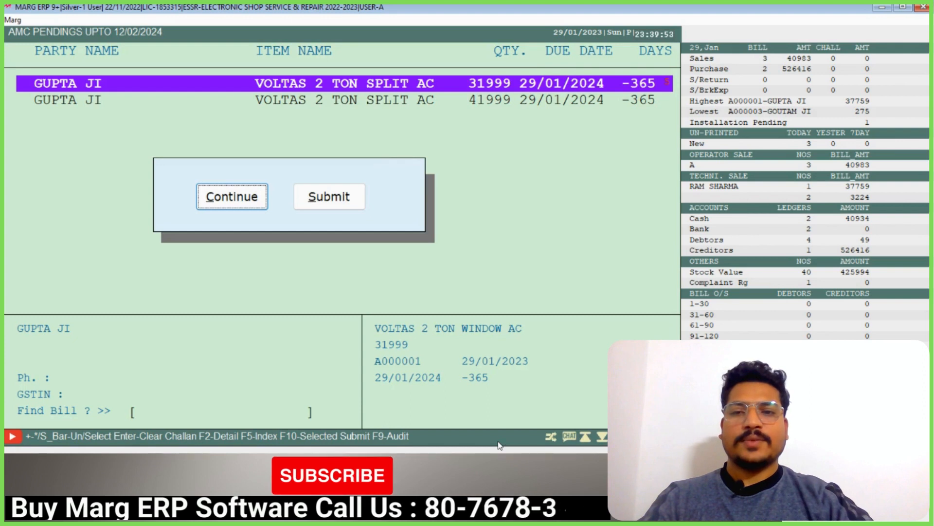
pyautogui.press('Right')
pyautogui.press('Left')
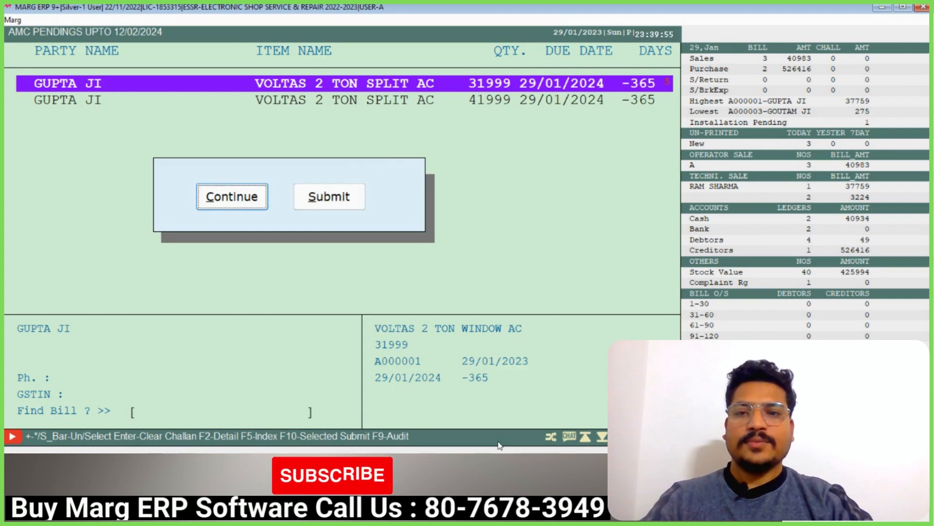
pyautogui.press('Return')
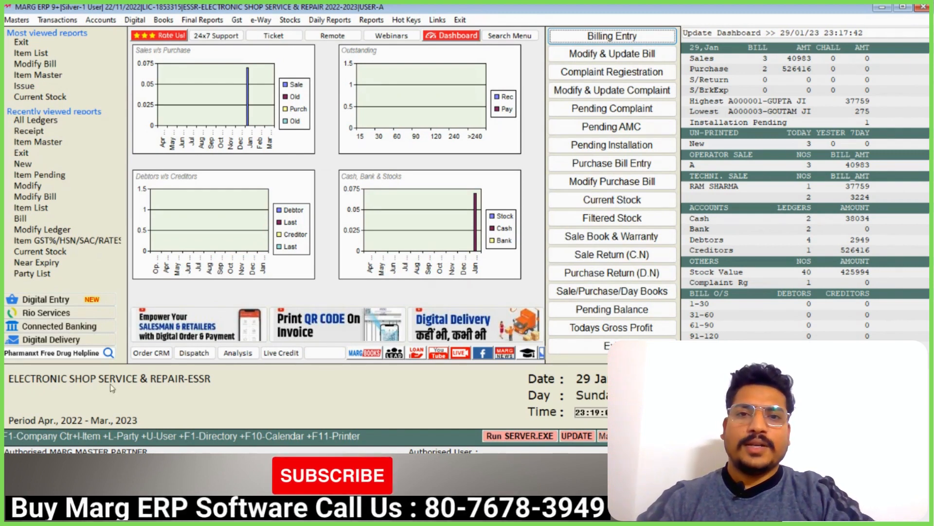
# - Update the dashboard figures and look through the available GST and e-Way functions
pyautogui.click(846, 33)
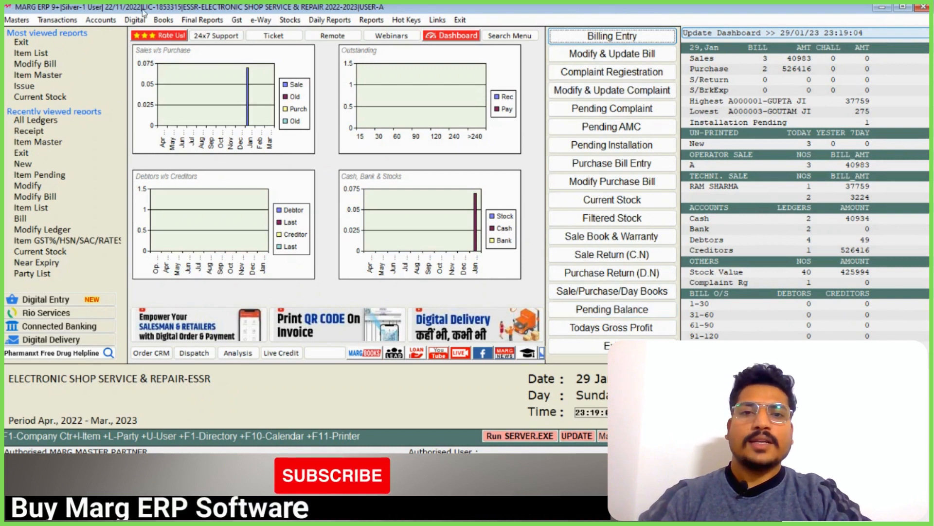
pyautogui.click(237, 19)
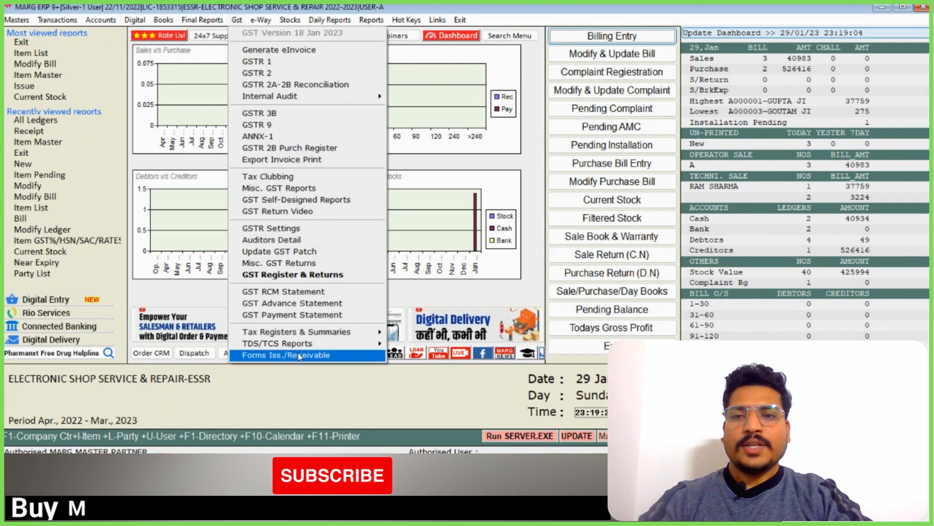
pyautogui.moveTo(261, 24)
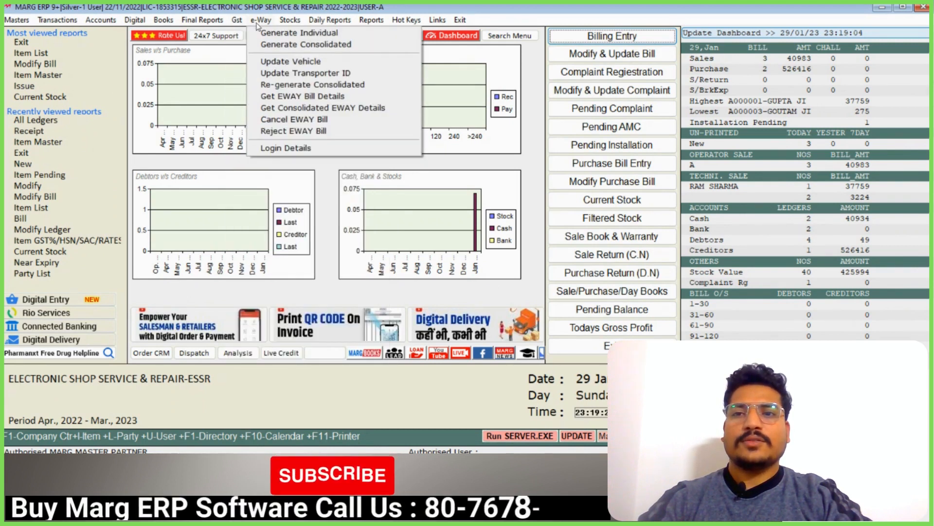